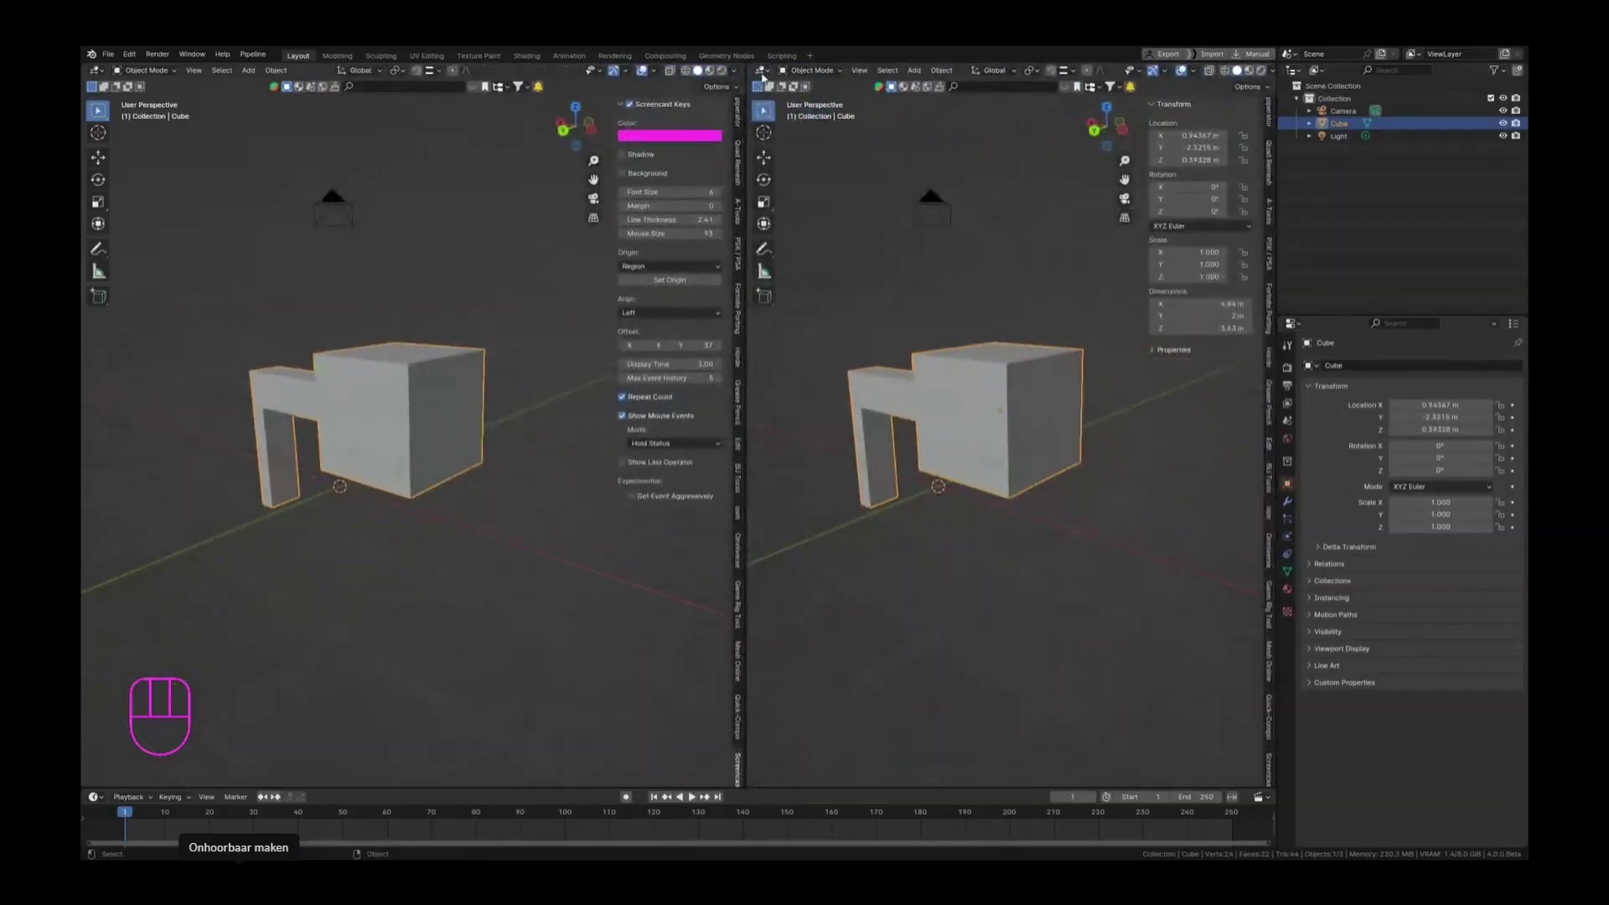
Step: Switch the right area to the Shader Editor and zoom onto the Principled BSDF node
click(763, 77)
click(858, 187)
scroll(873, 396, up, 2)
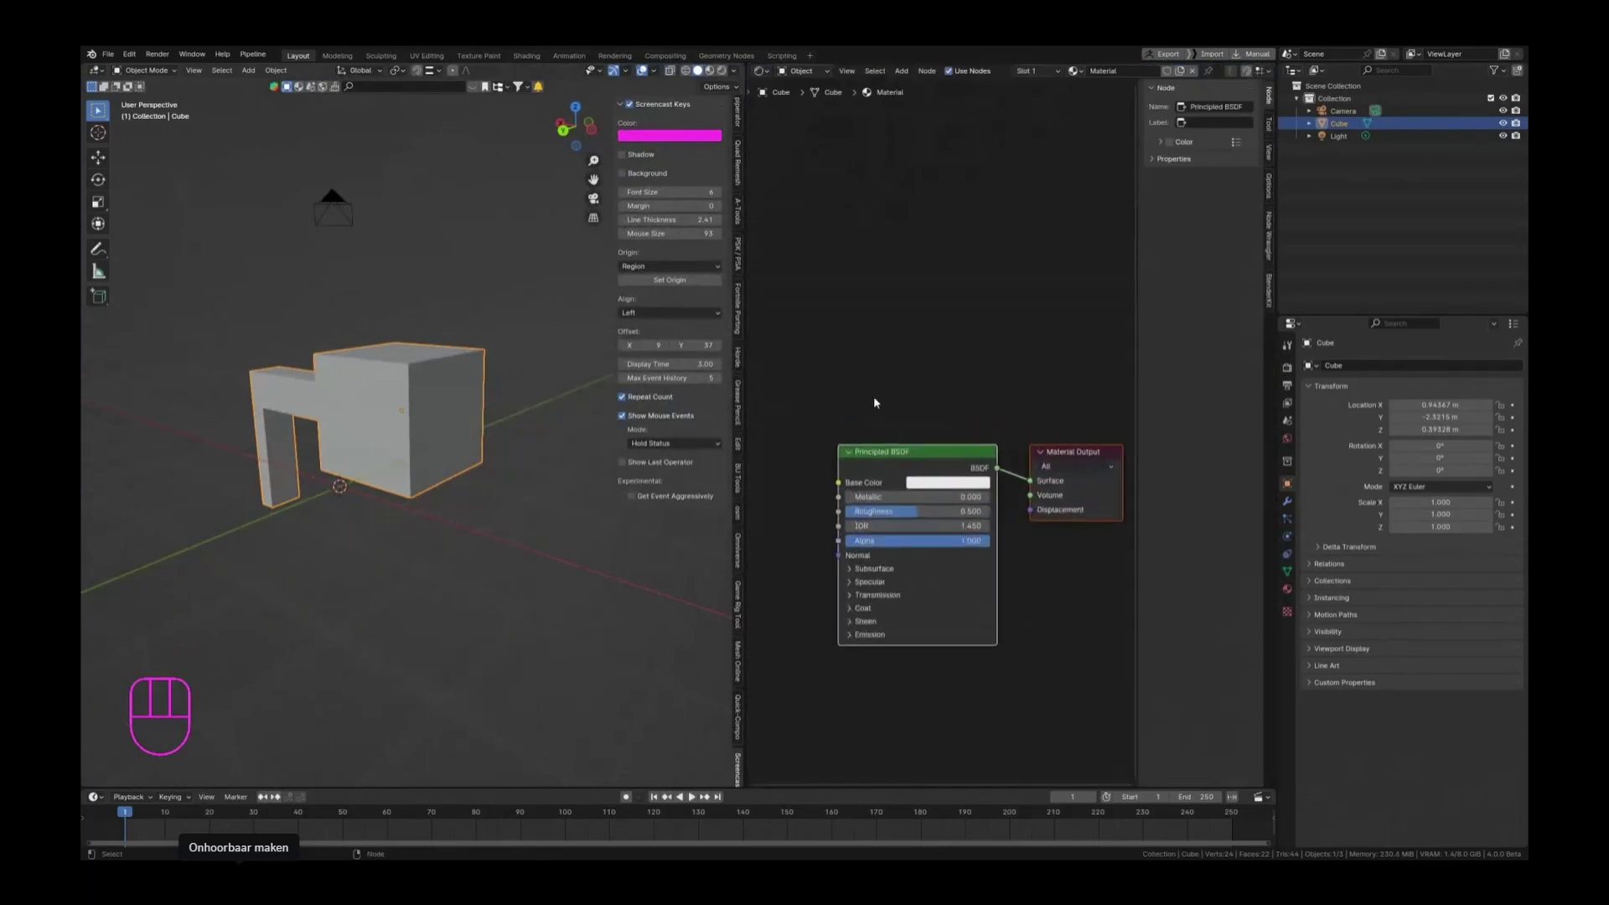
middle_drag(873, 402, 865, 252)
scroll(944, 332, up, 2)
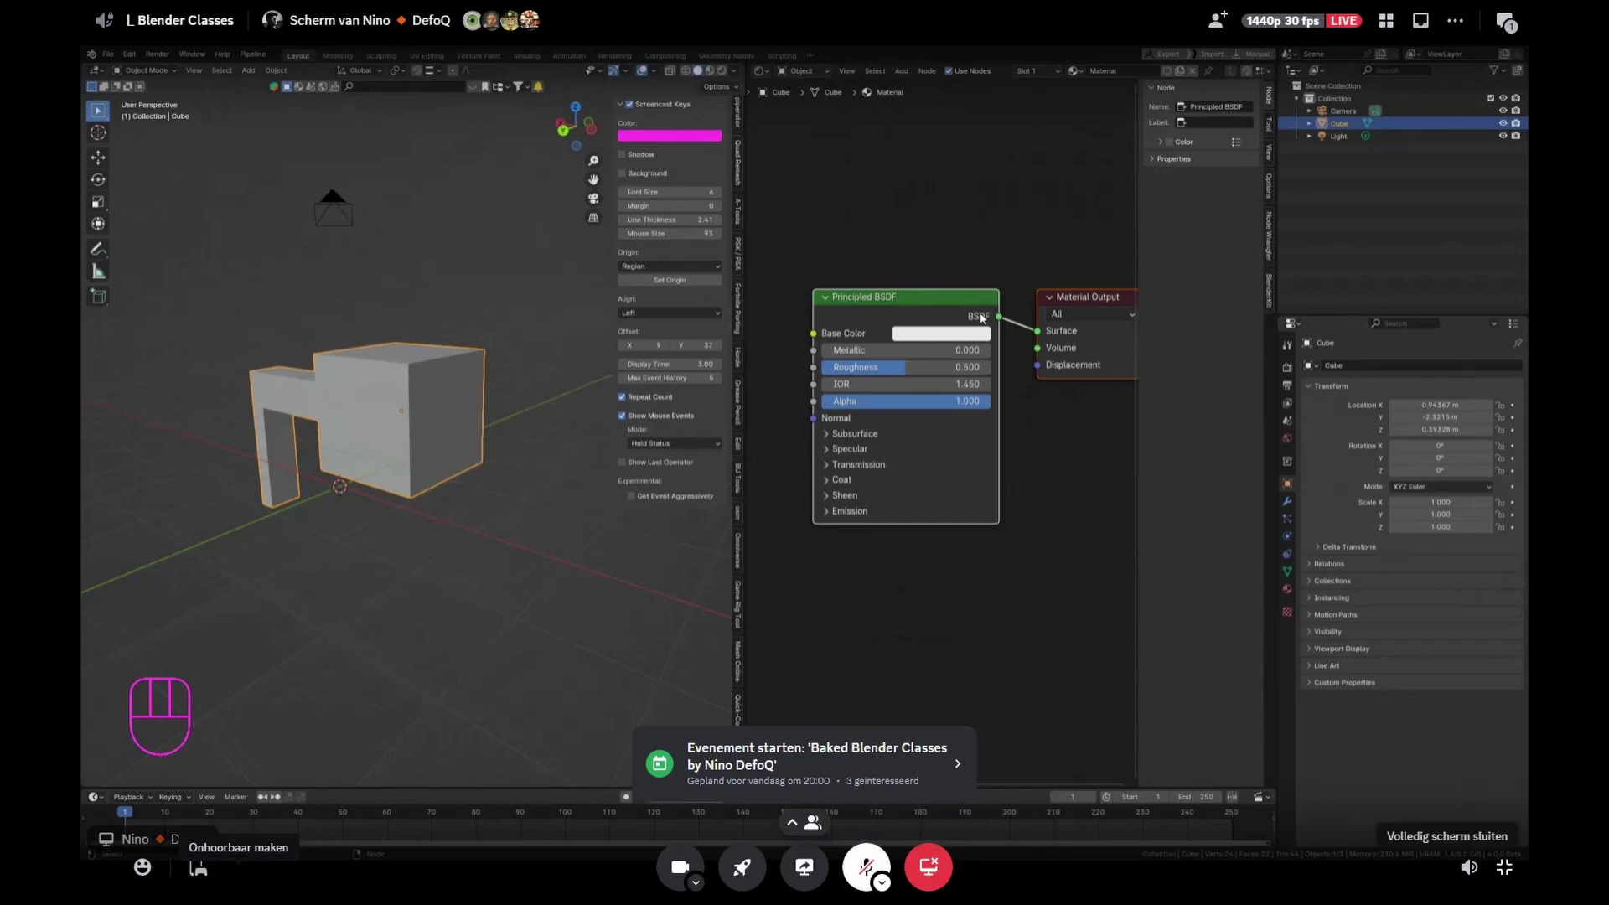
mouse_move(1469, 788)
mouse_down()
mouse_move(1469, 848)
mouse_move(1469, 786)
mouse_up()
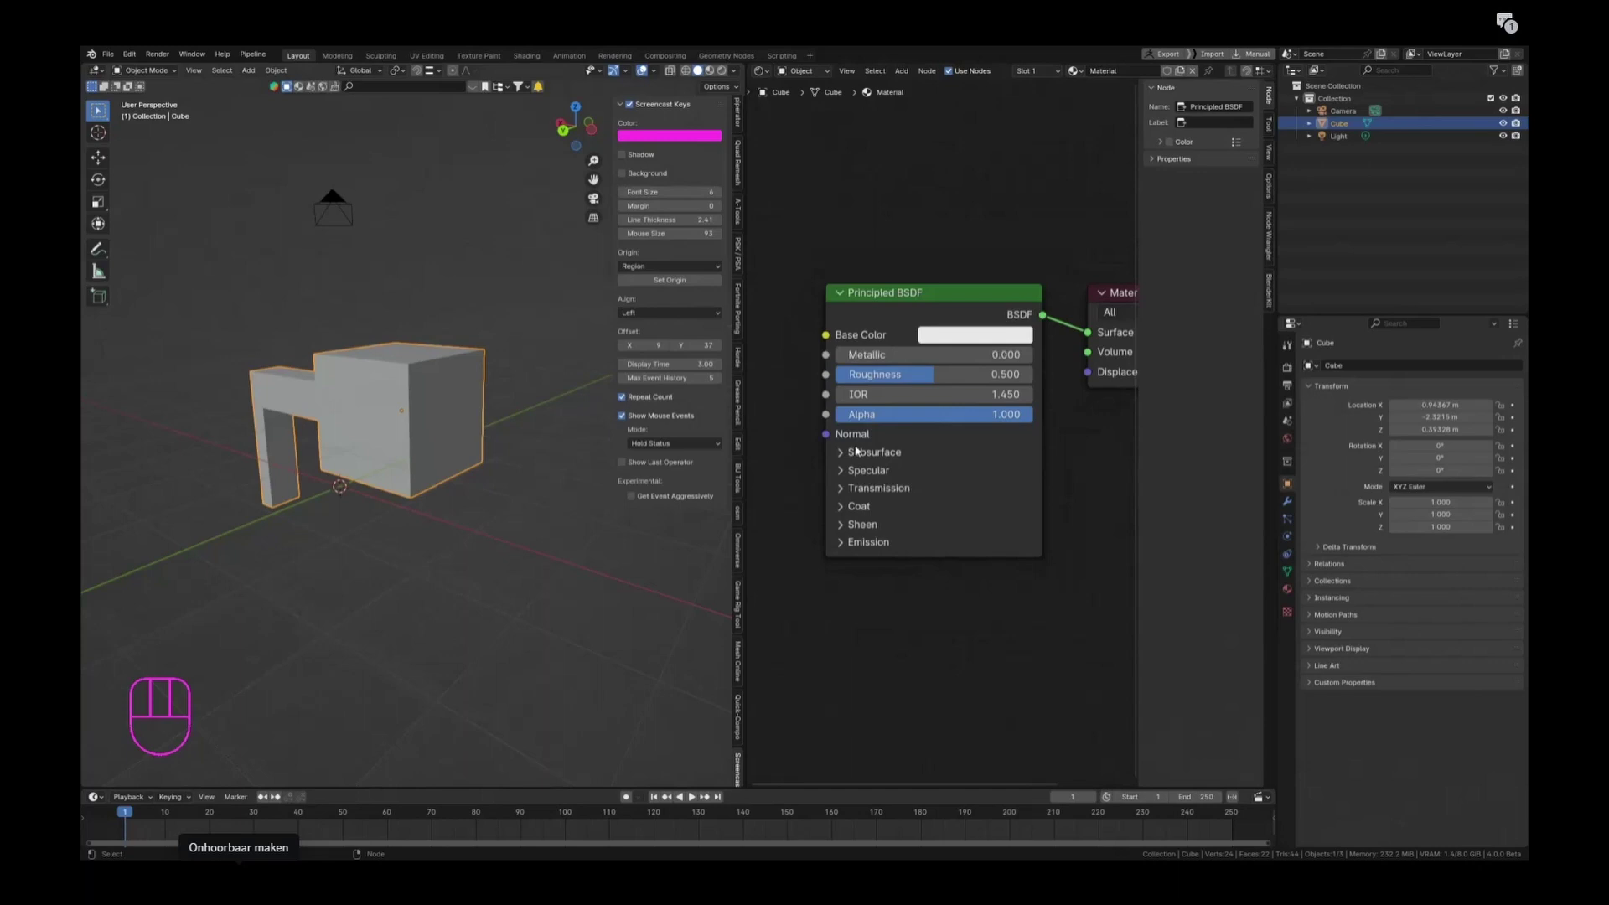
click(841, 456)
click(841, 456)
scroll(838, 430, up, 2)
click(887, 540)
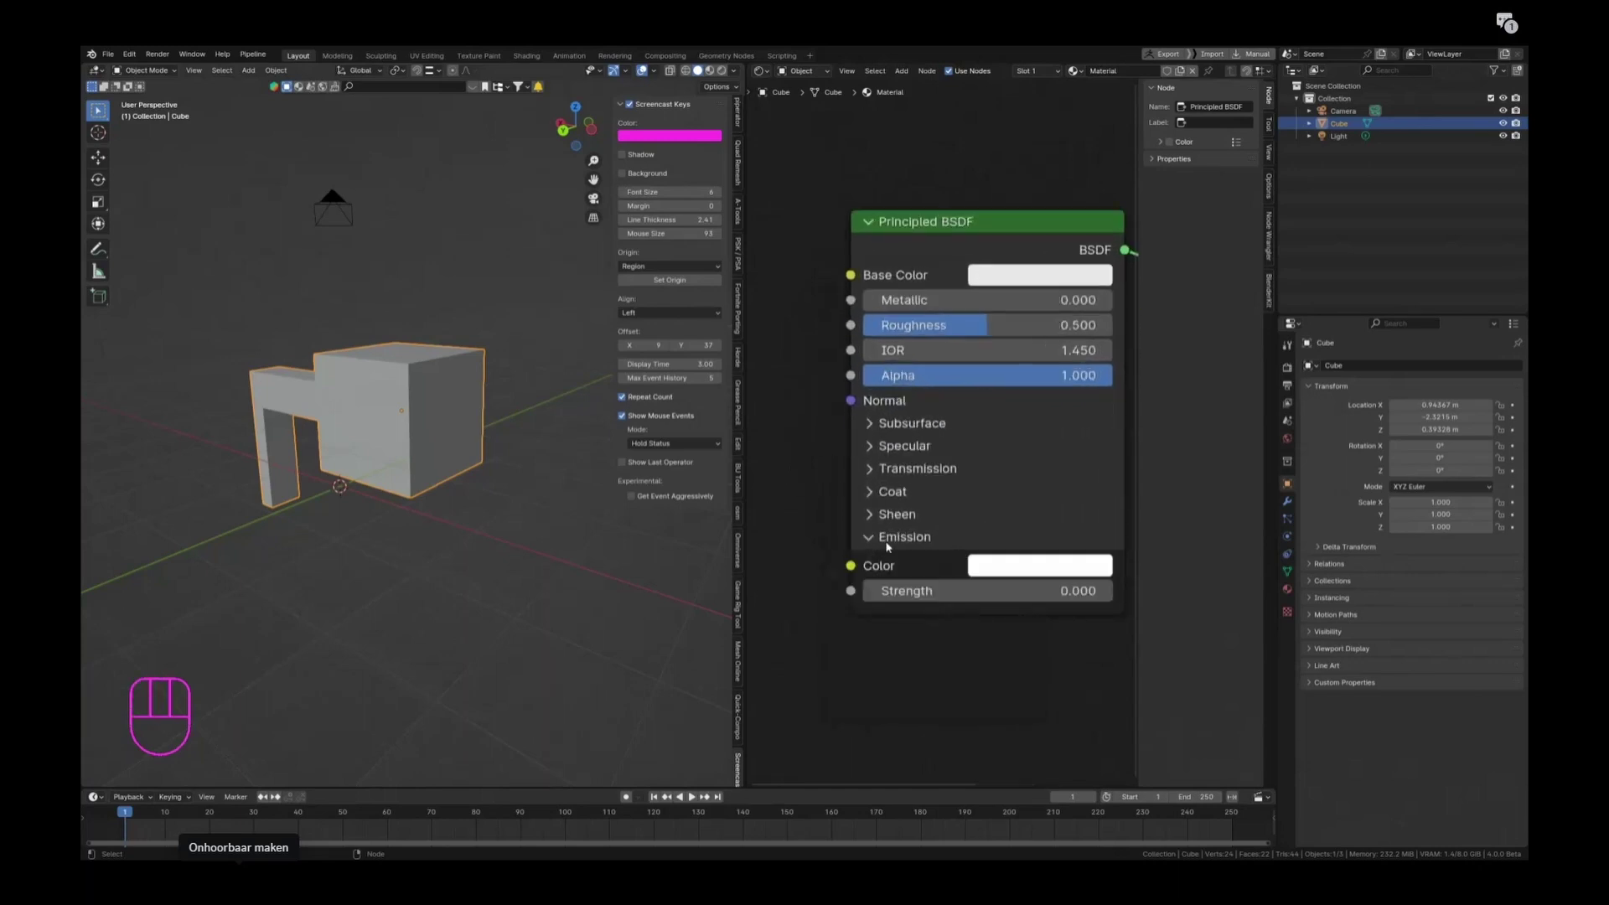
middle_drag(940, 518, 923, 522)
click(848, 540)
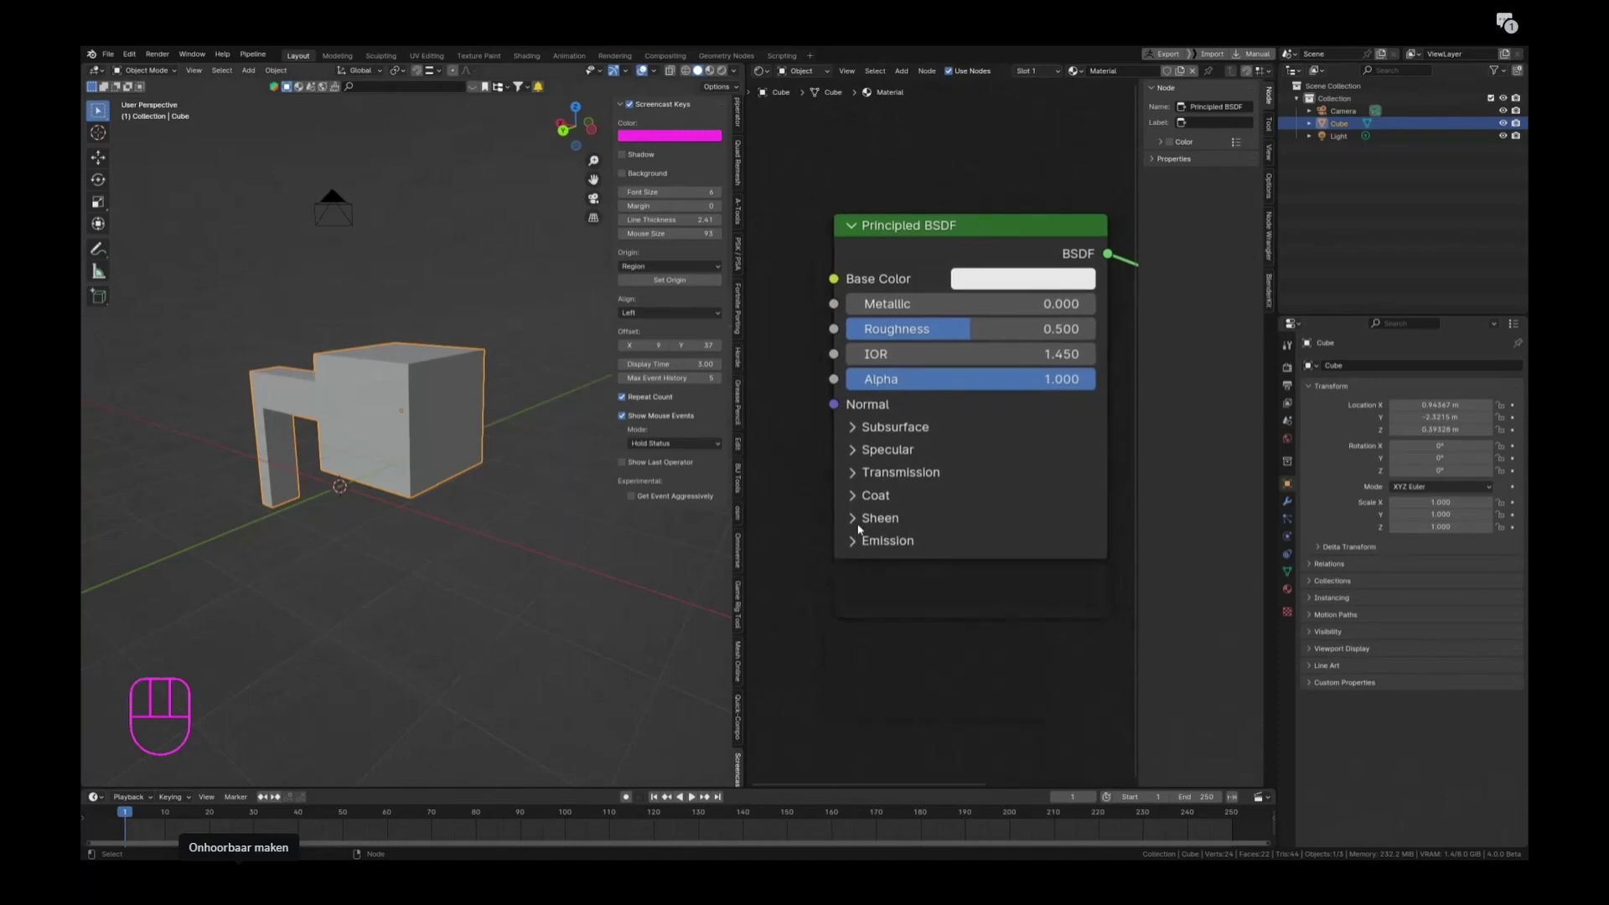
click(849, 541)
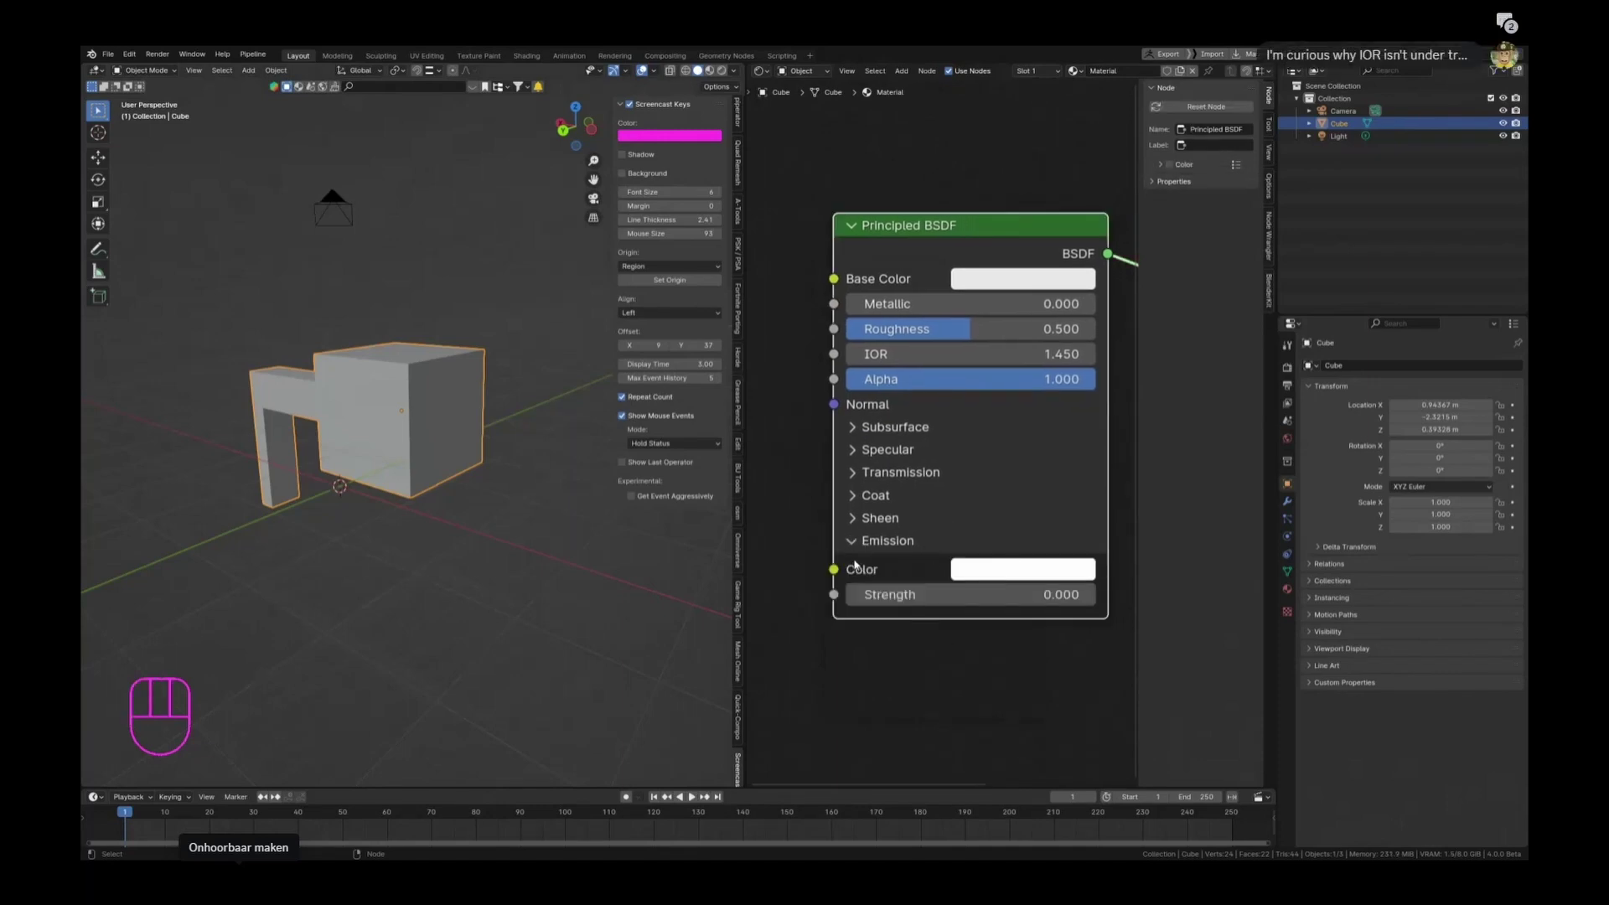
click(846, 542)
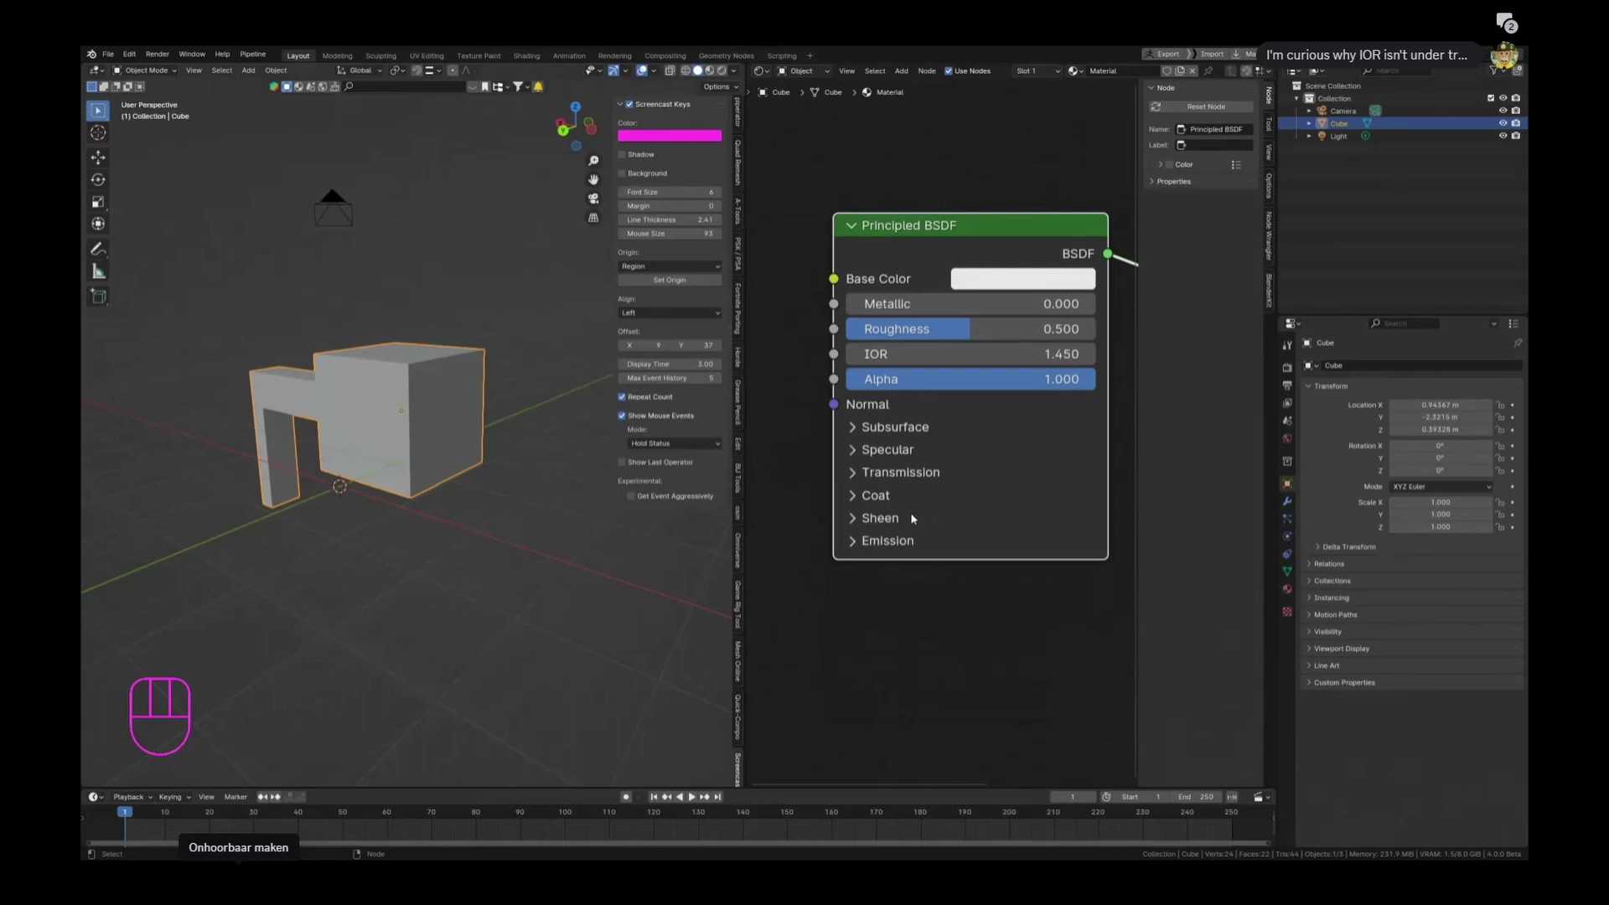
scroll(910, 511, down, 2)
middle_drag(919, 514, 887, 489)
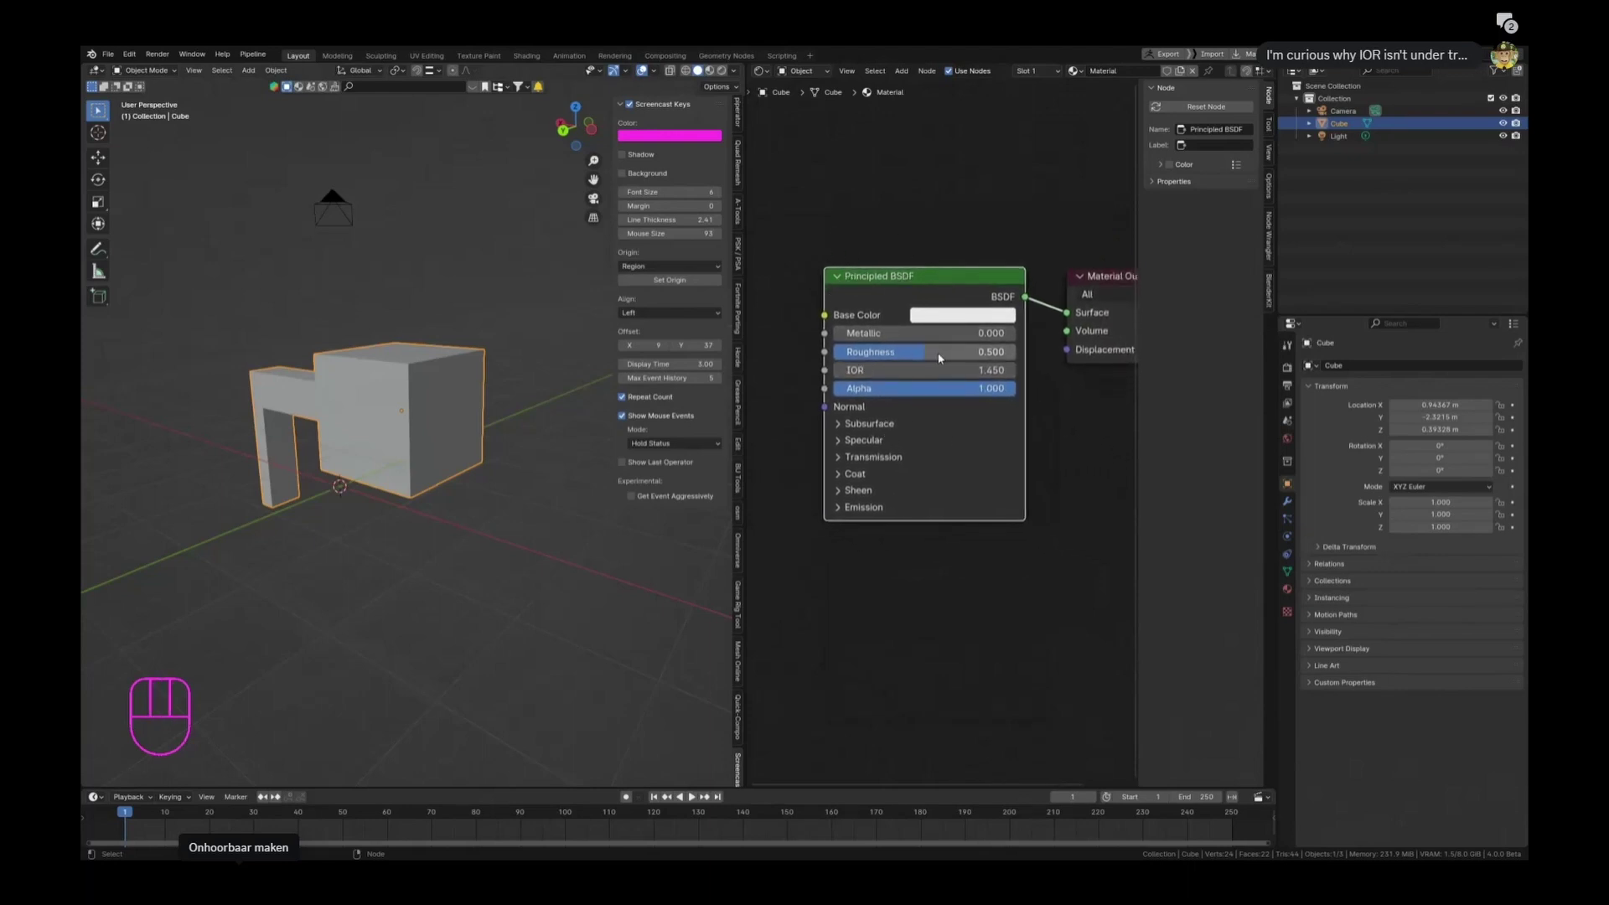
middle_drag(891, 424, 914, 437)
scroll(913, 437, up, 2)
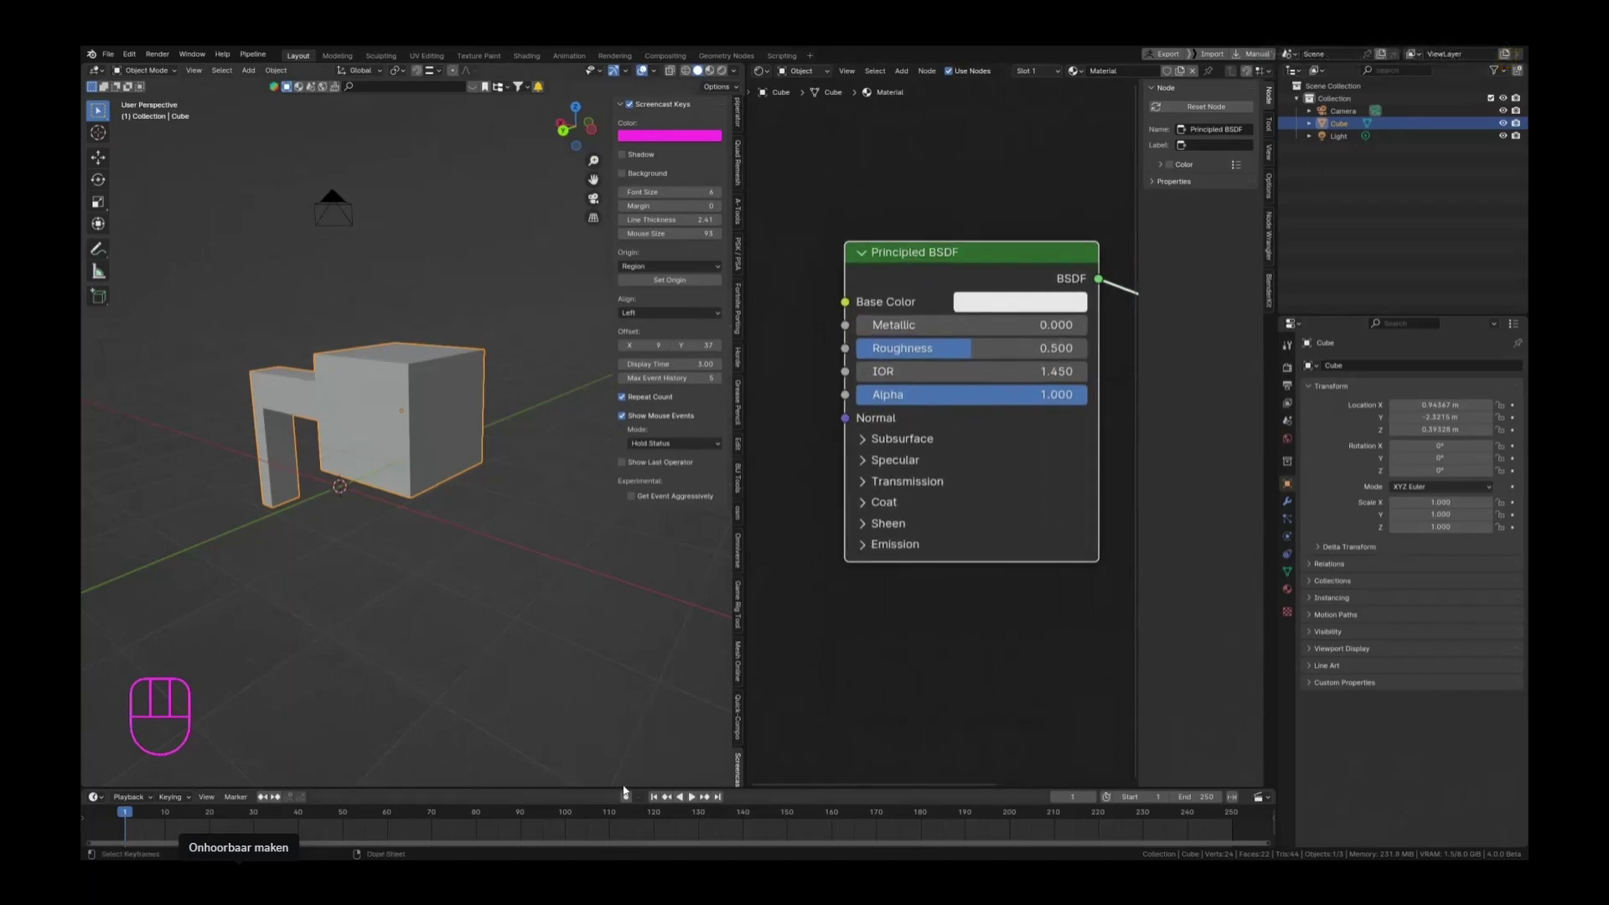
Step: Expand the Principled BSDF's Subsurface panel and zoom in on its Random Walk, Radius and Scale fields
click(860, 452)
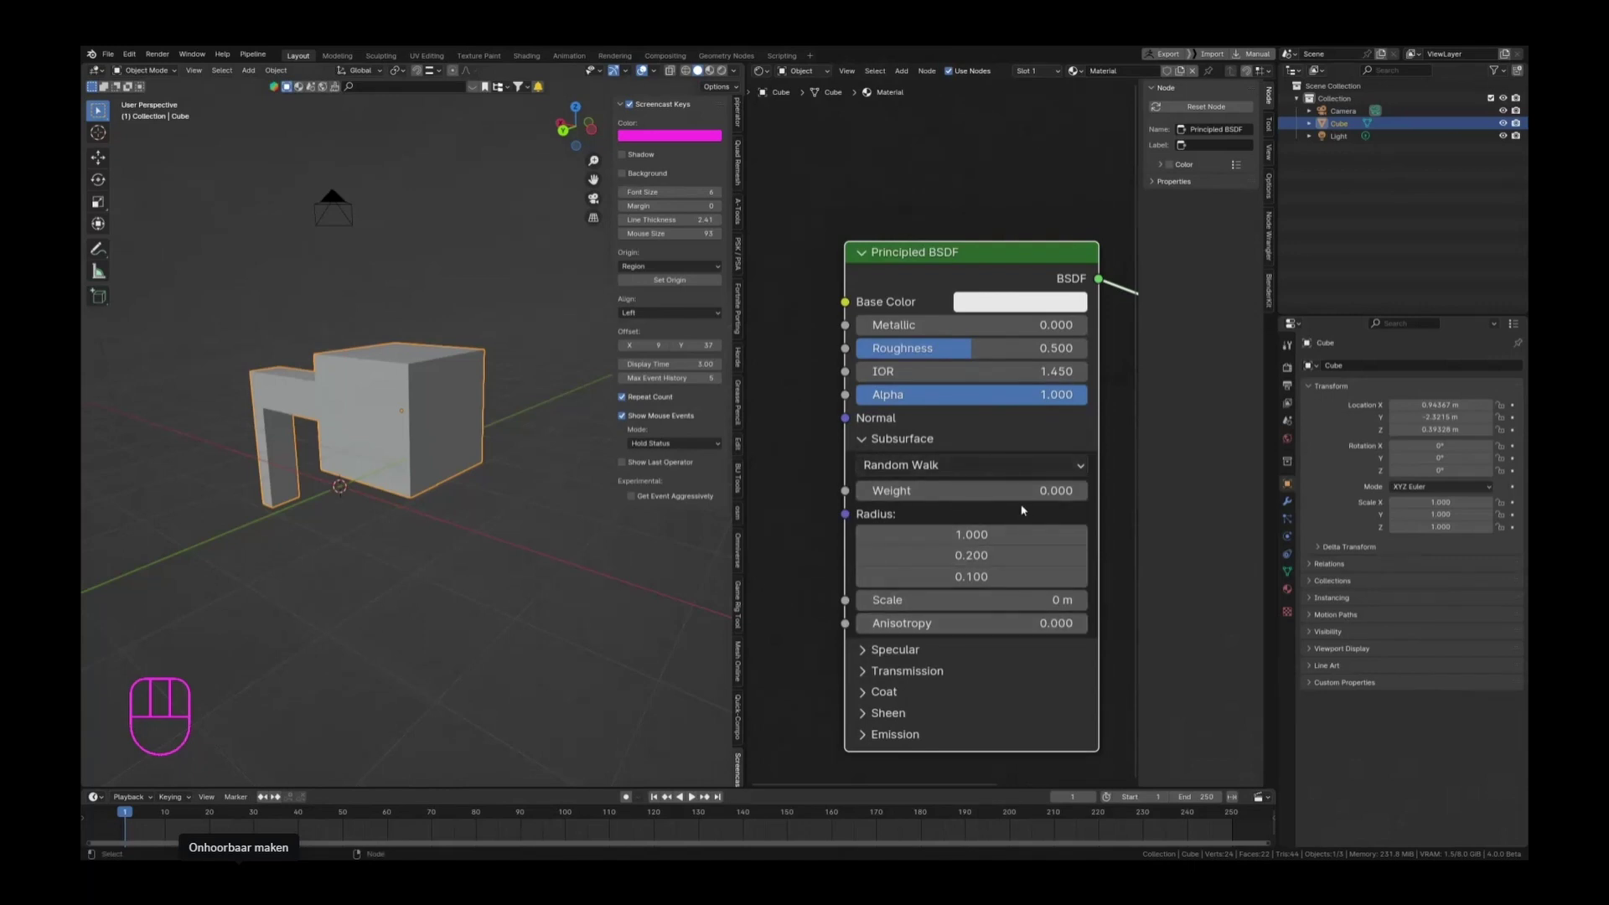
scroll(803, 540, down, 2)
scroll(901, 460, up, 2)
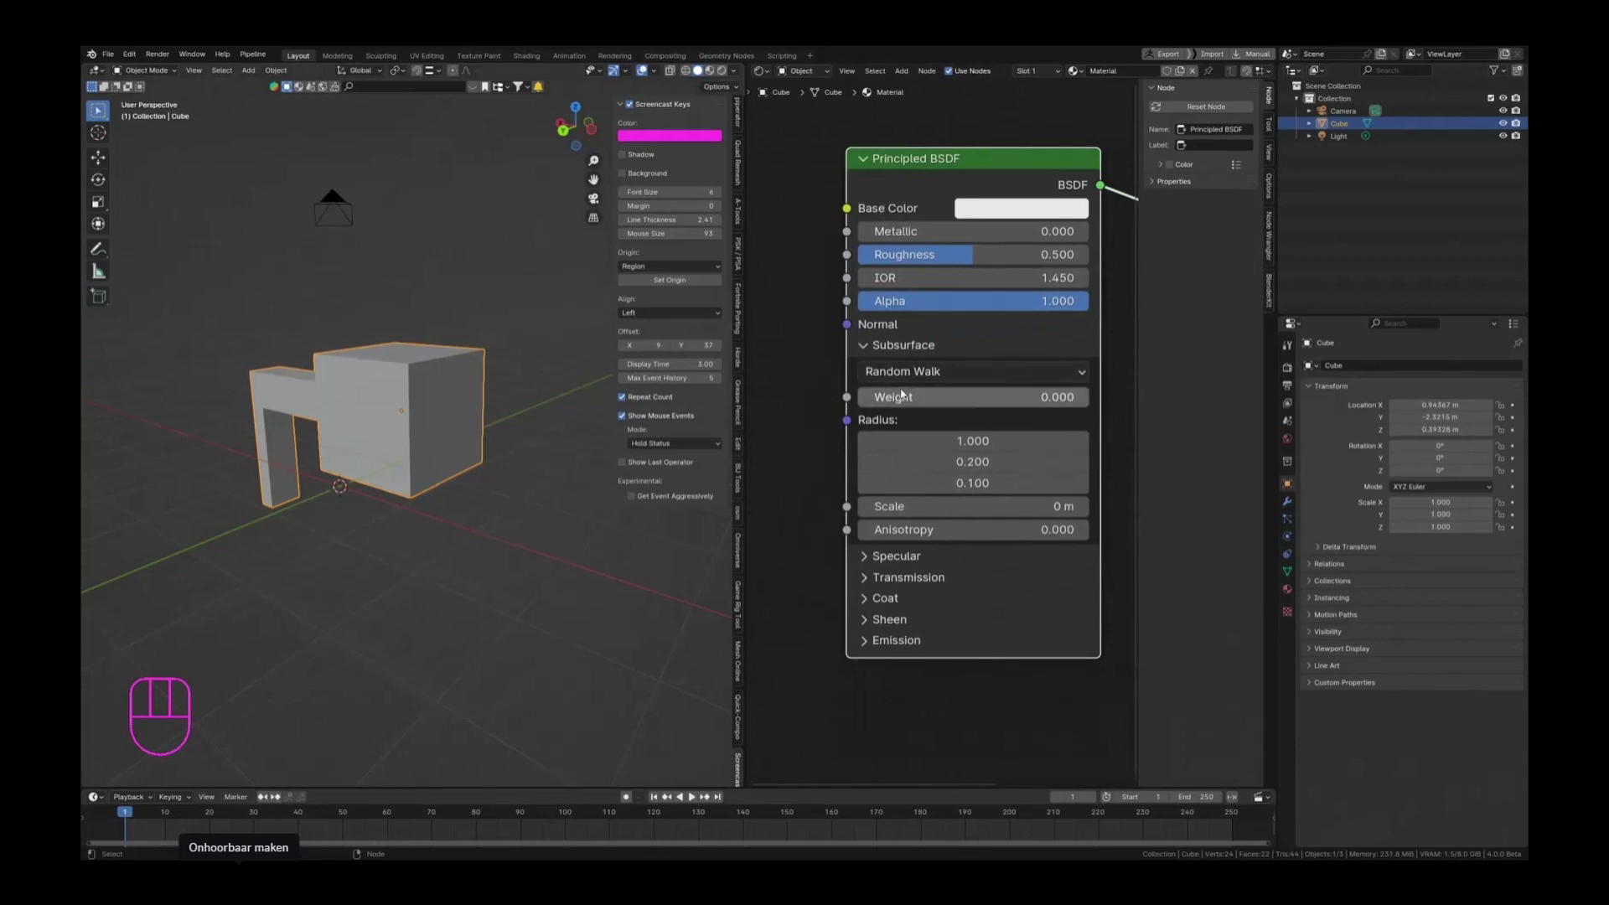
scroll(930, 394, up, 1)
scroll(969, 405, down, 2)
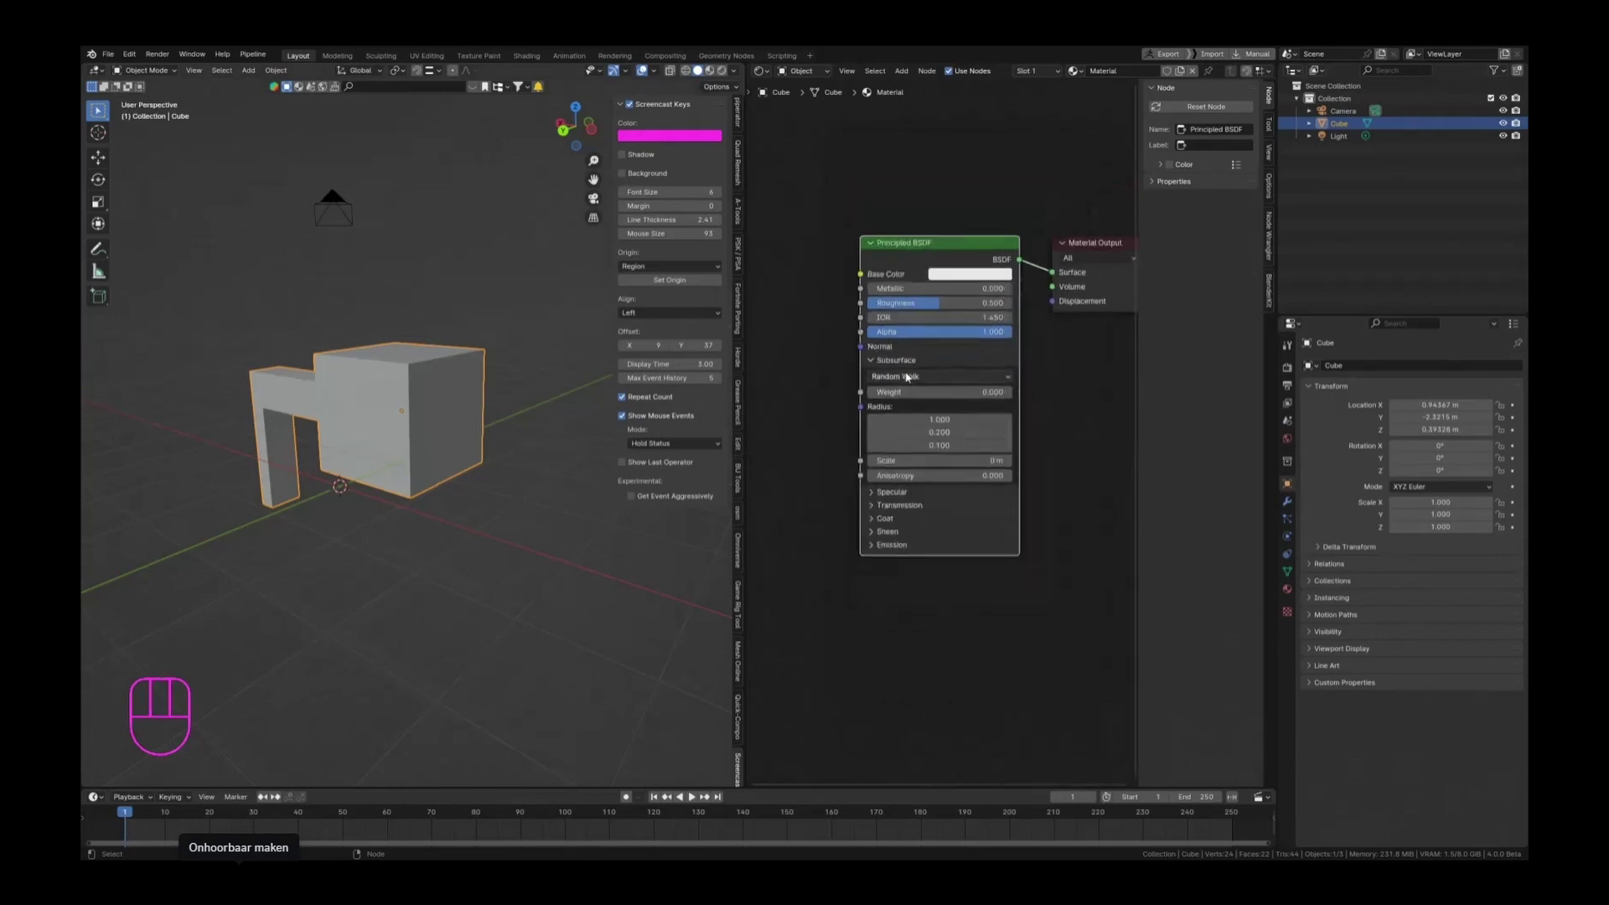
scroll(467, 263, up, 2)
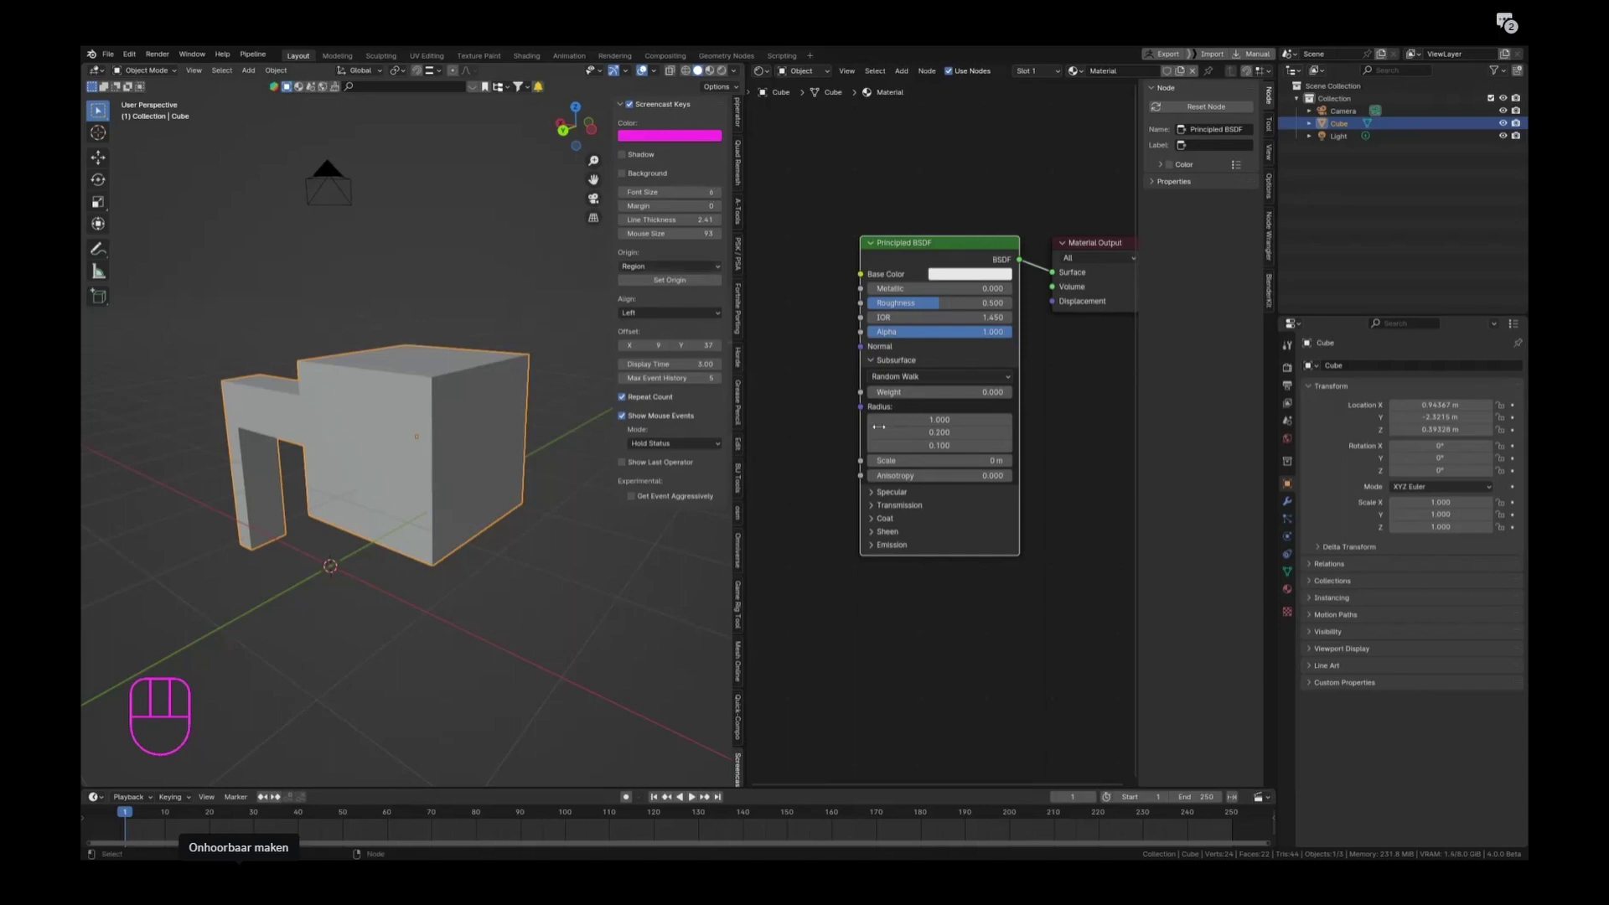
Step: Widen the Shader Editor by shrinking the 3D view, then pan to the node's top
scroll(878, 427, up, 2)
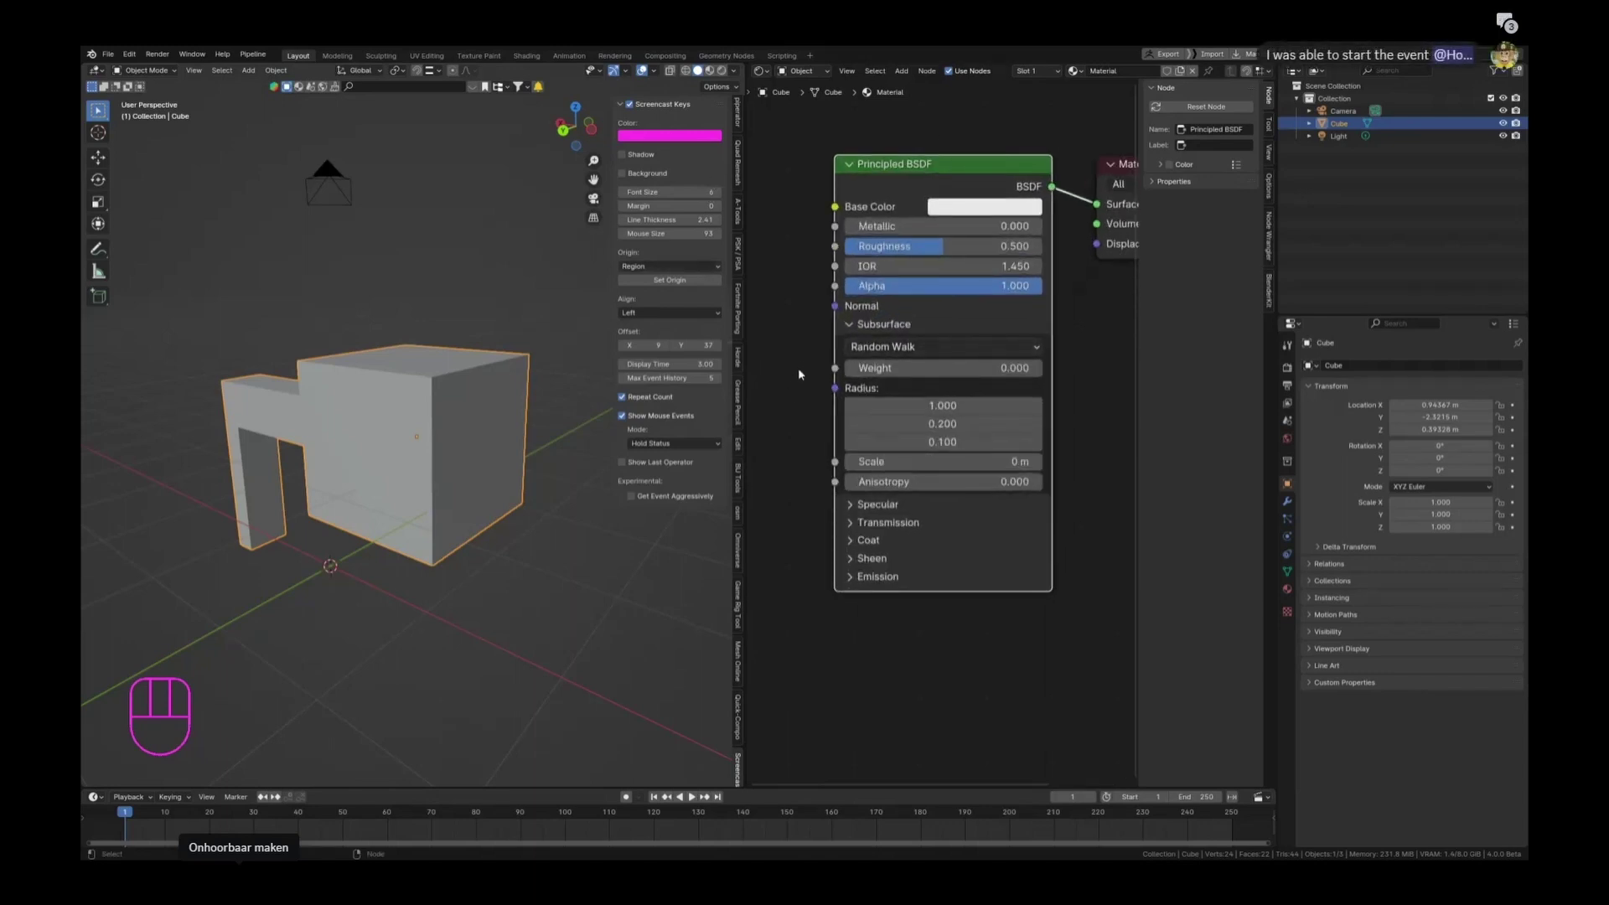
drag(744, 379, 653, 376)
scroll(884, 367, up, 2)
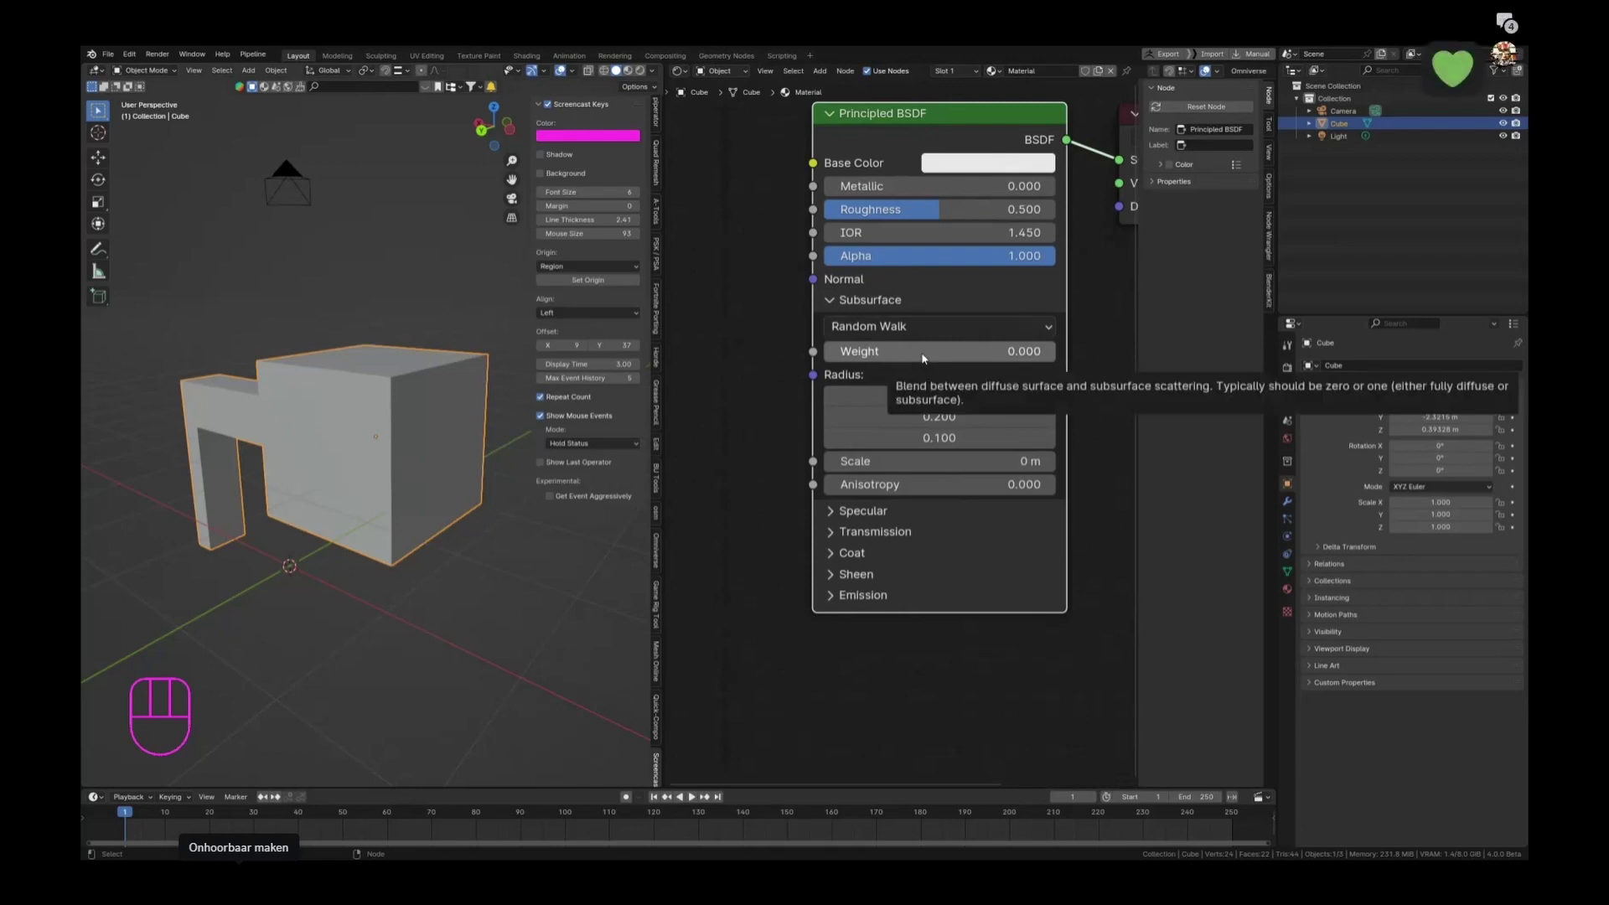
middle_drag(776, 120, 770, 158)
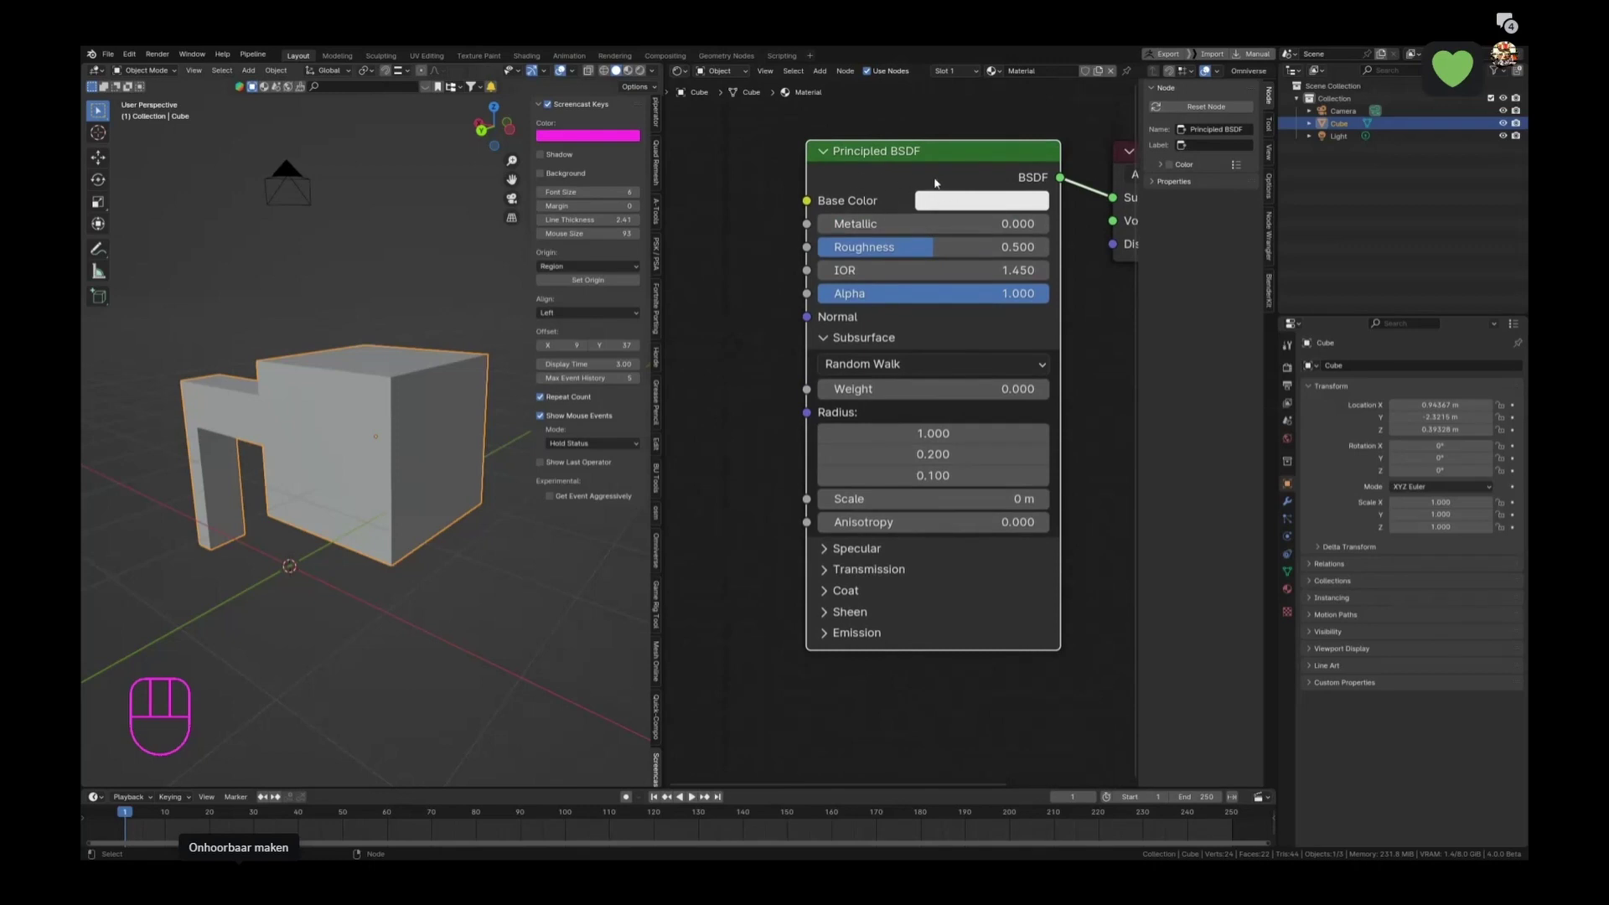
scroll(901, 425, up, 2)
scroll(901, 425, right, 2)
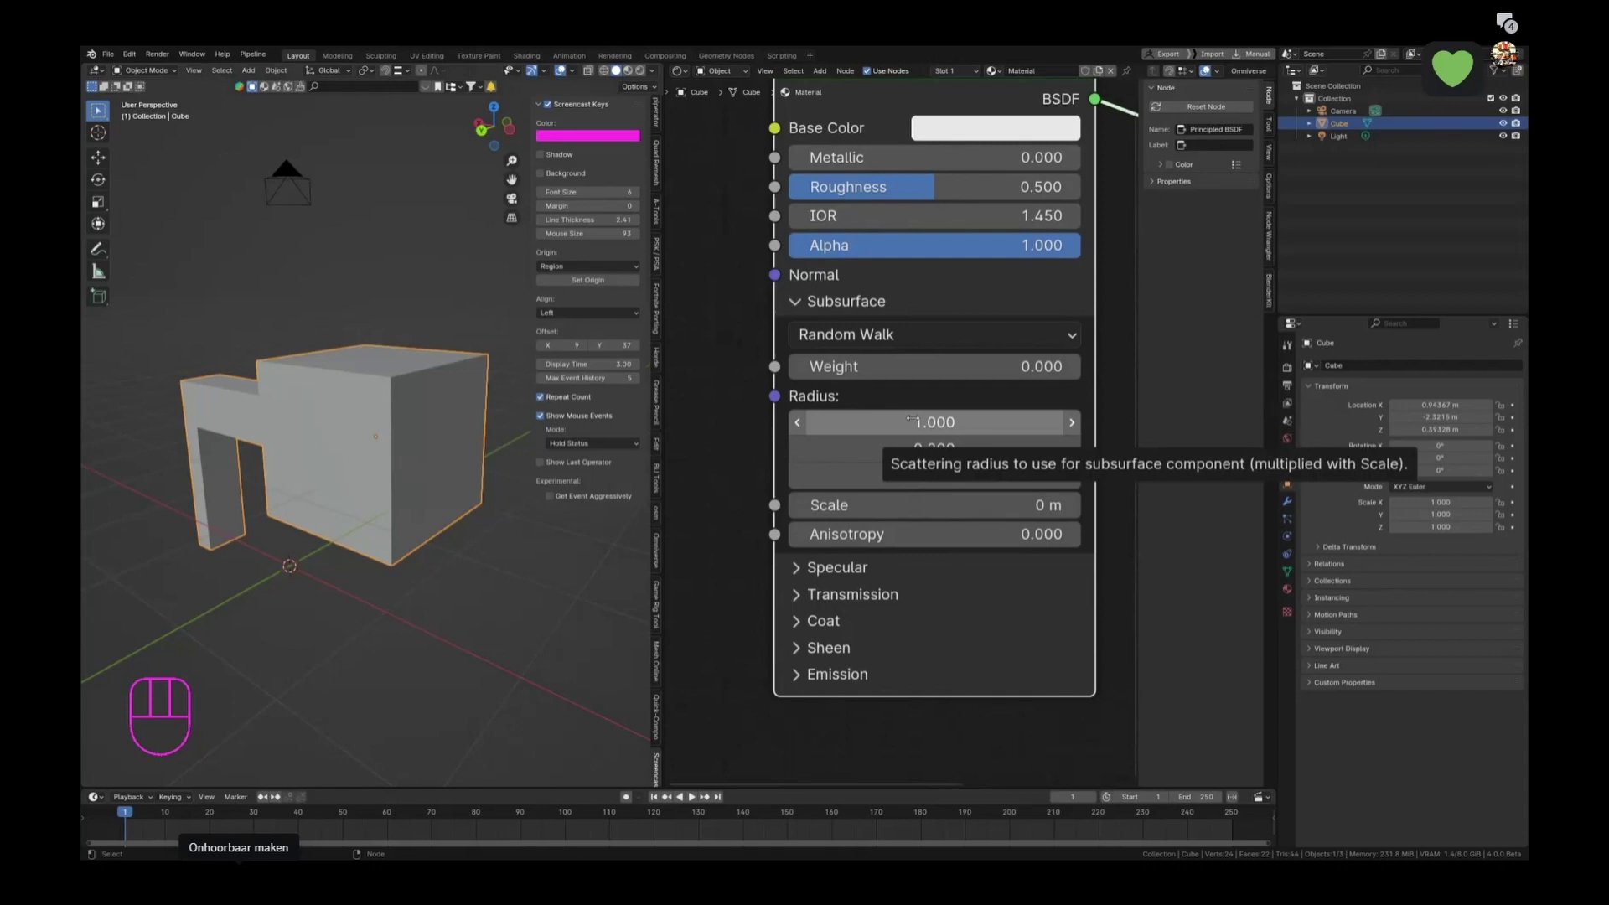
scroll(900, 447, down, 2)
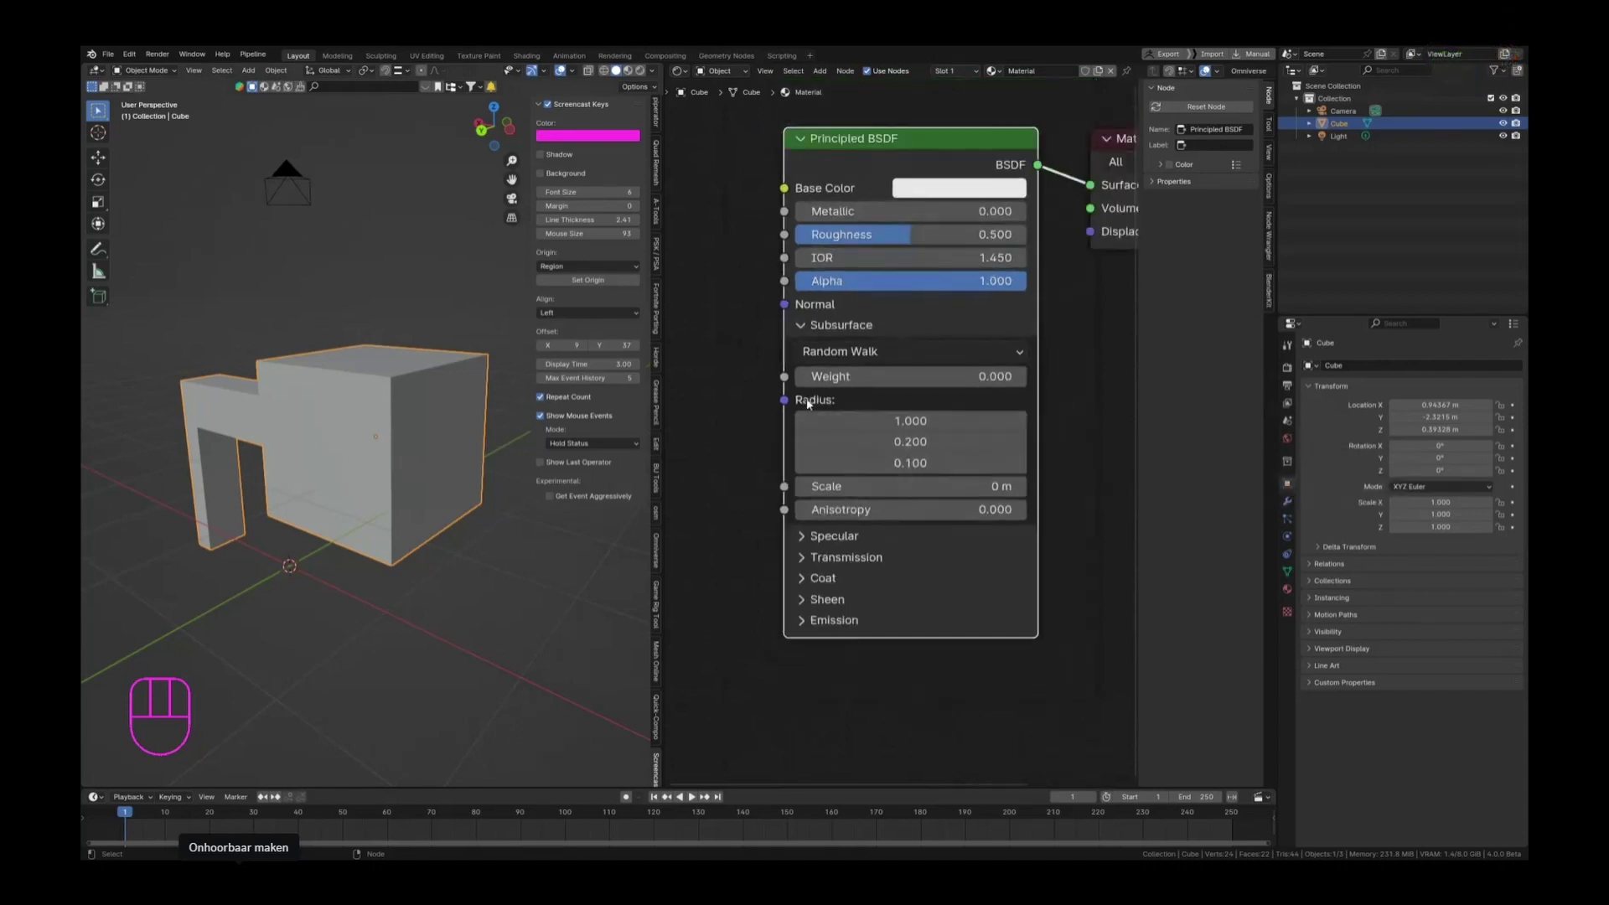
Step: Try multi-editing two subsurface Radius values, then cancel to keep 1.000/0.200/0.100
click(815, 600)
click(815, 600)
scroll(922, 418, up, 1)
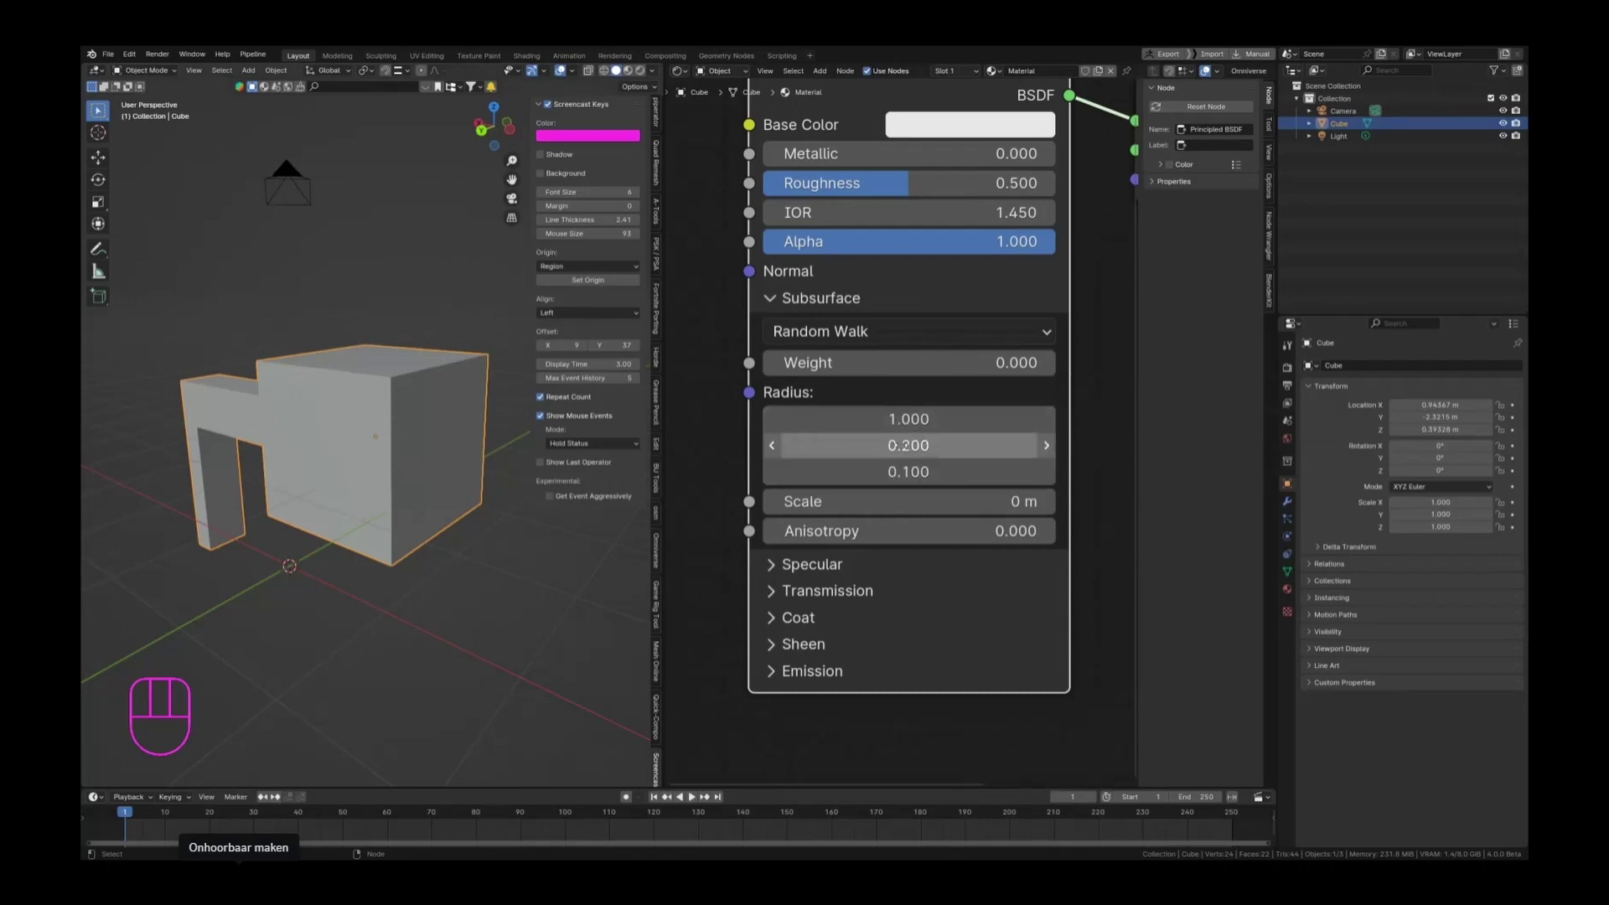
drag(922, 445, 923, 422)
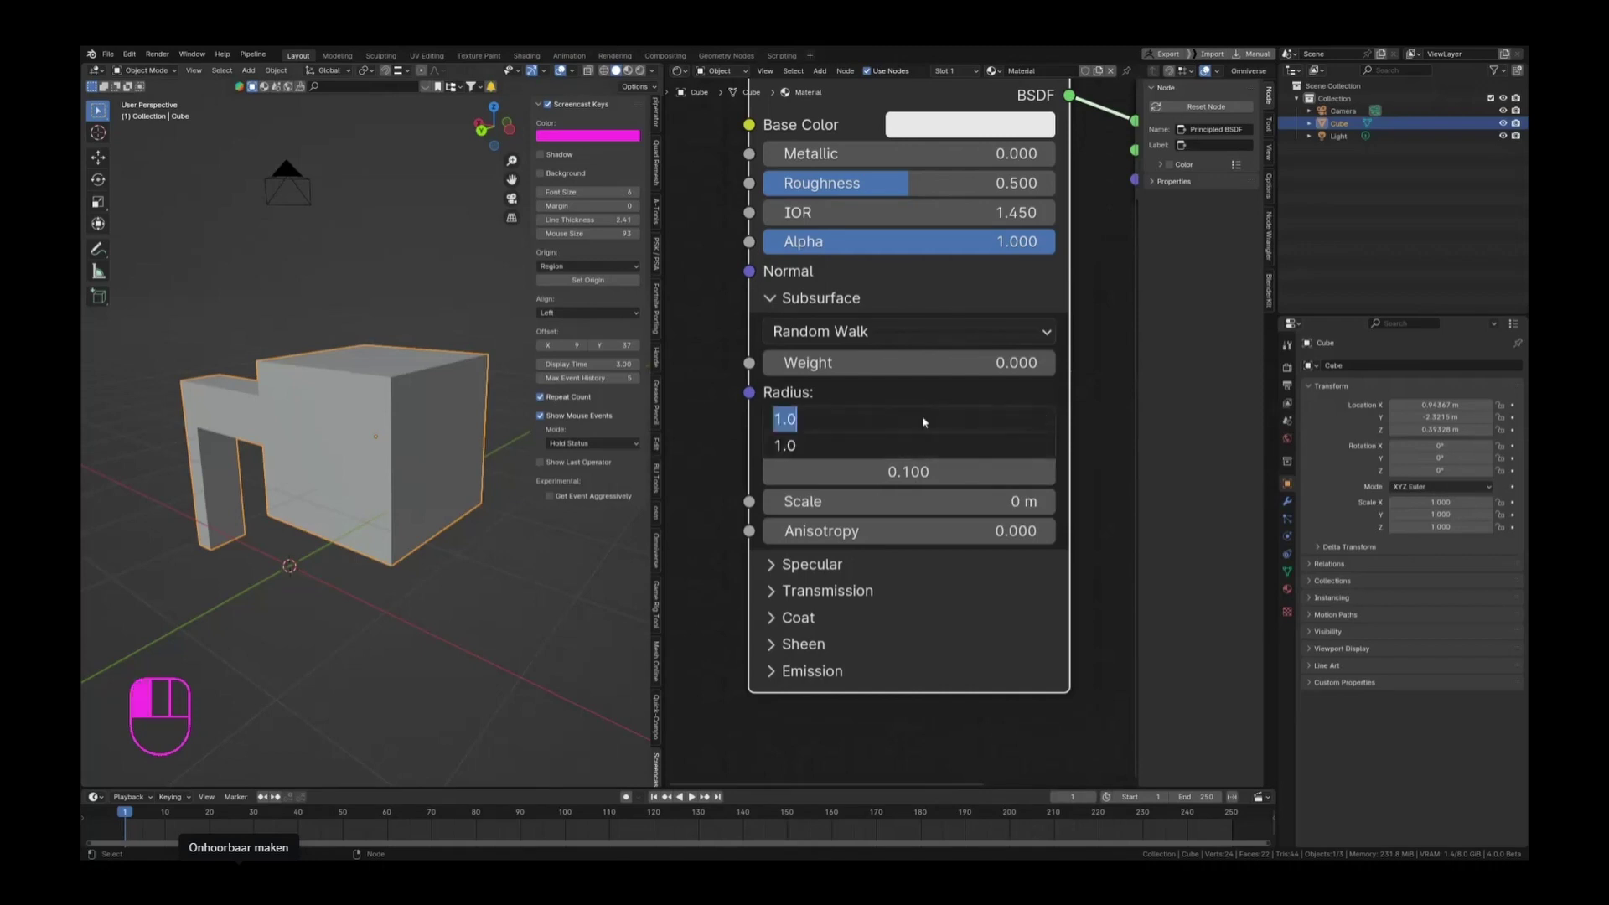
key(Escape)
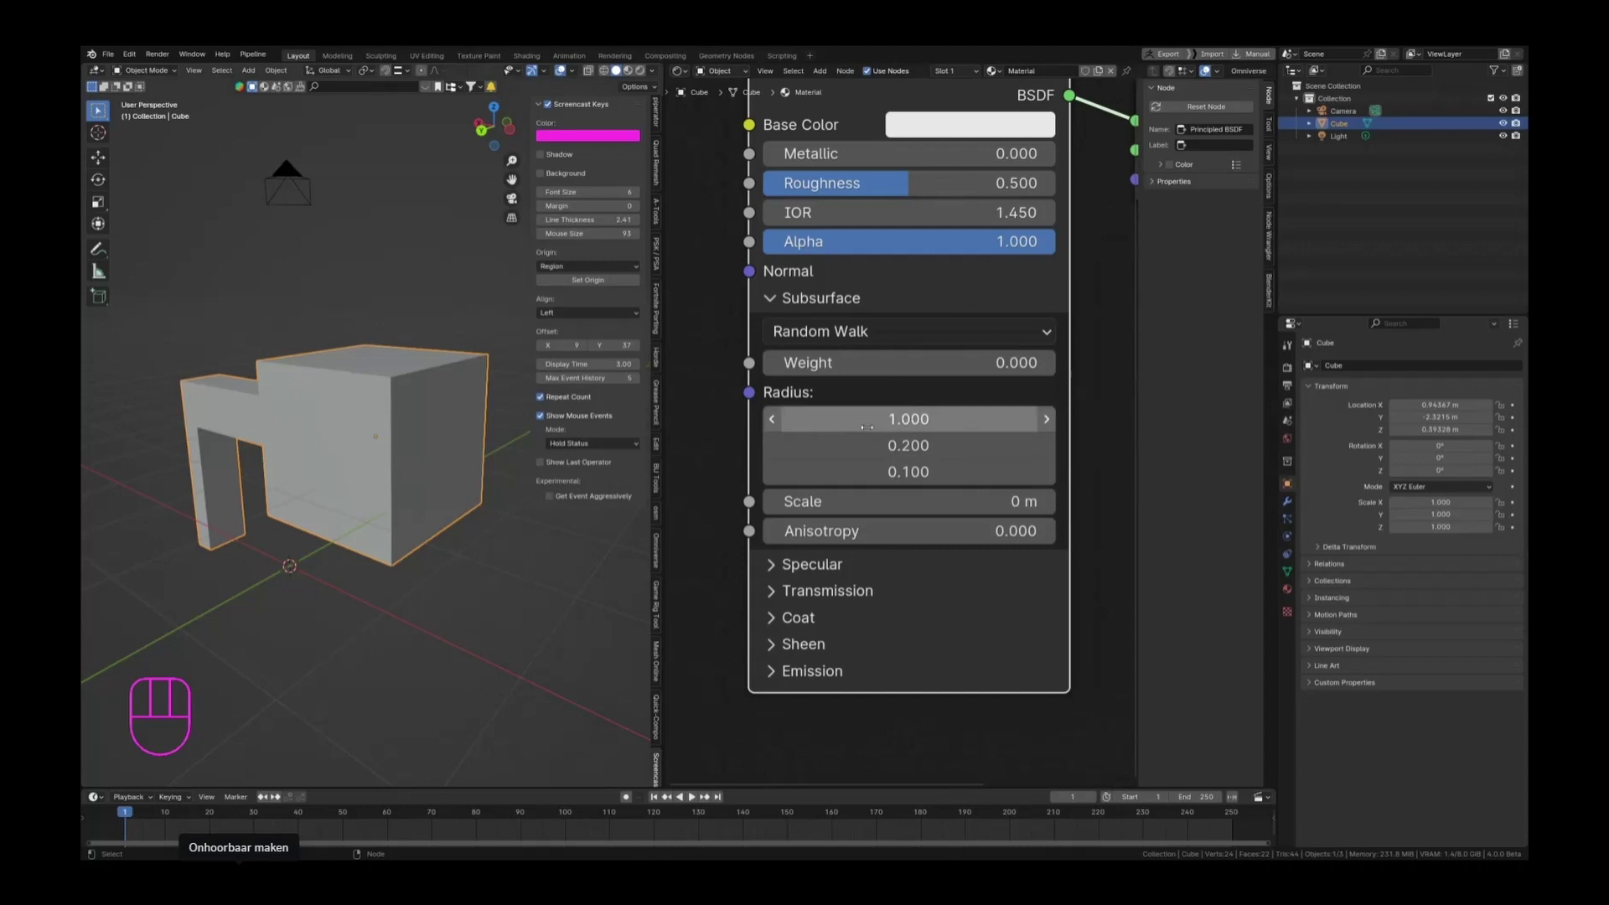
scroll(852, 418, up, 1)
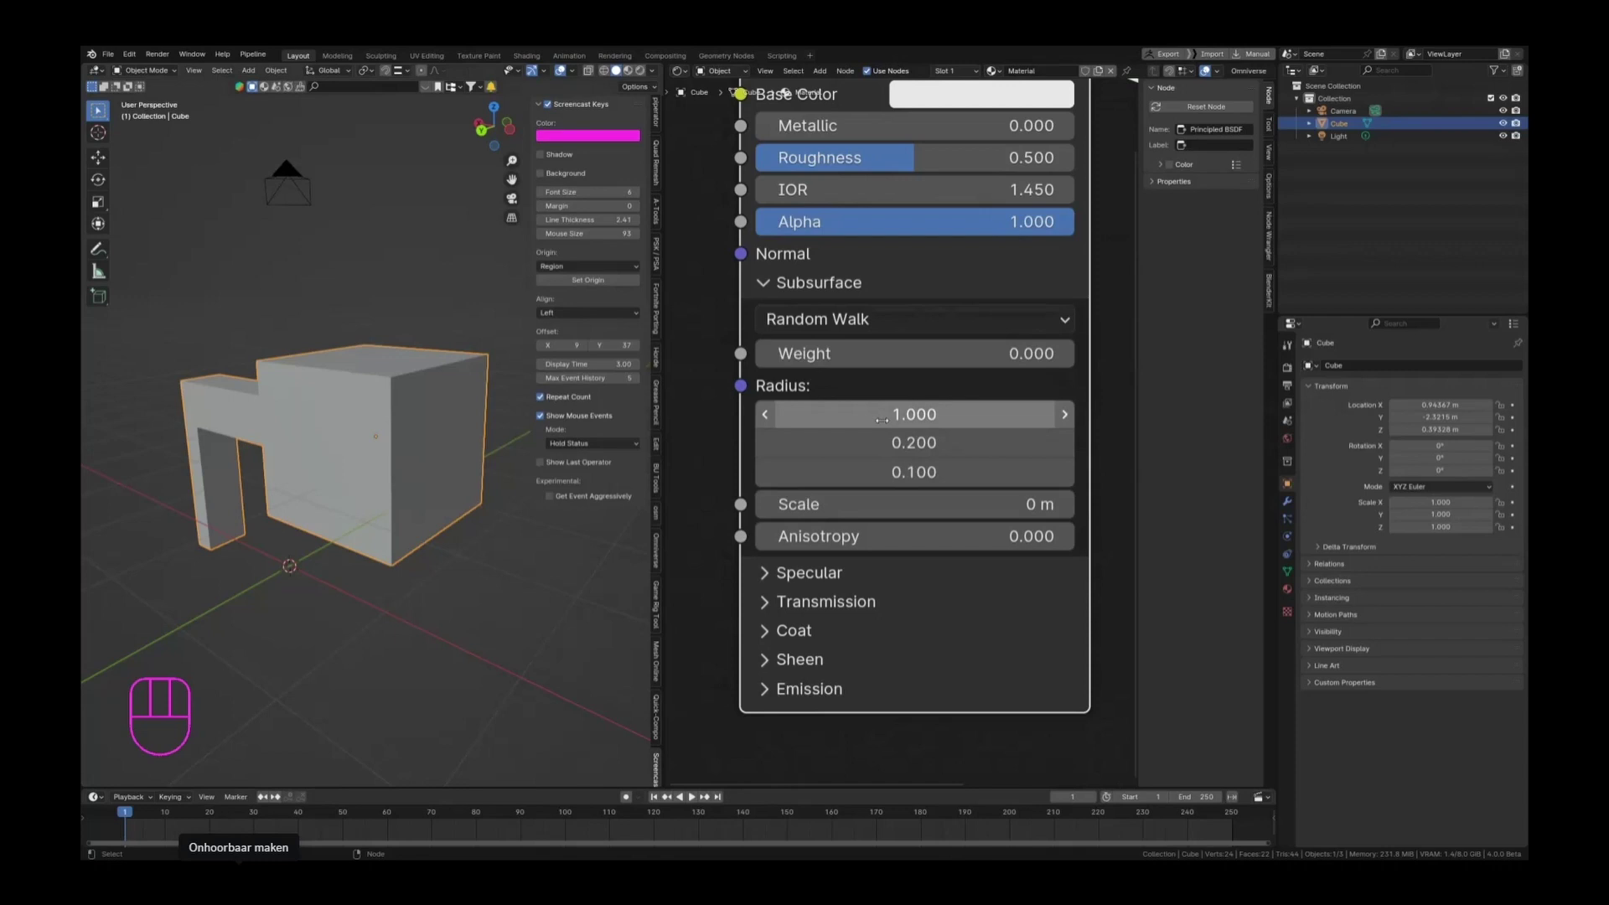
scroll(871, 478, down, 3)
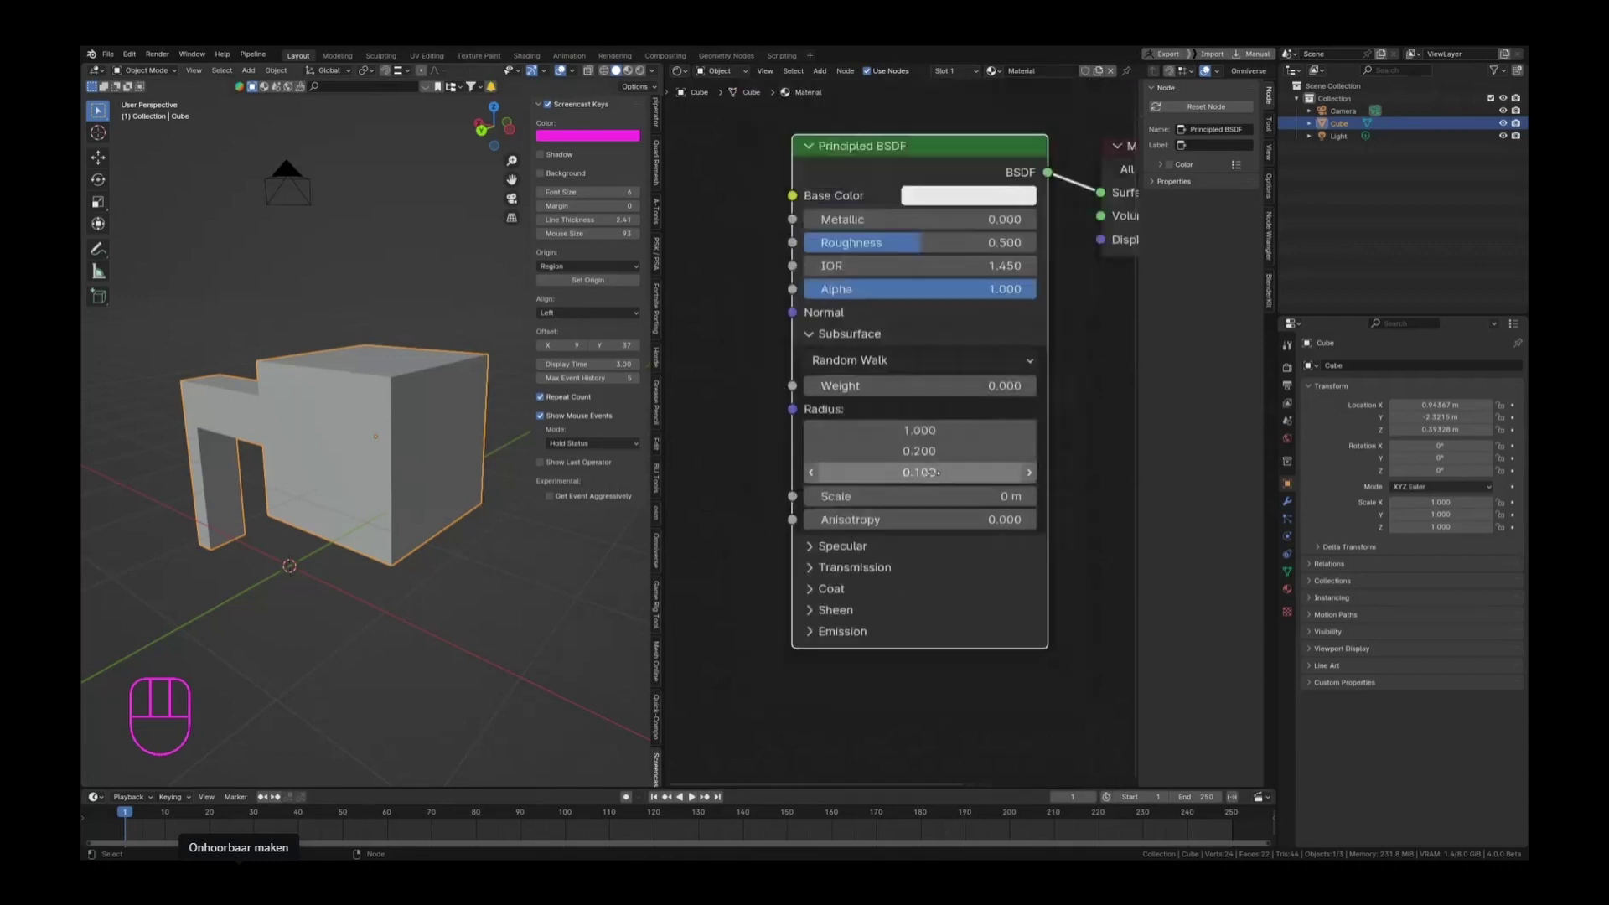
scroll(869, 484, up, 2)
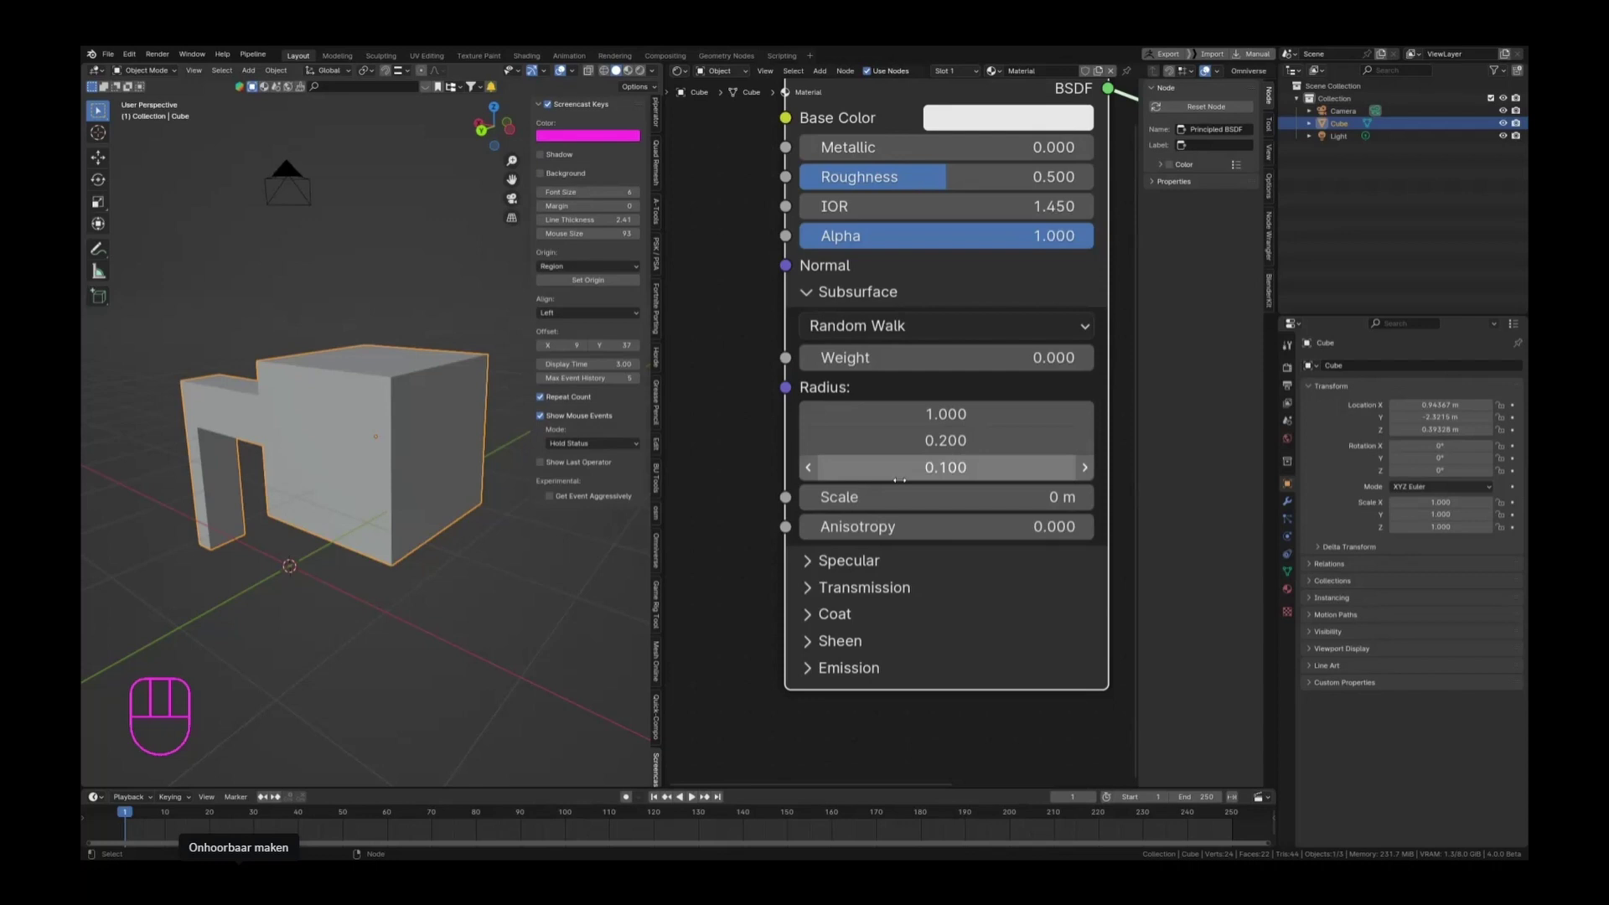
Step: Enter 5" in the subsurface Scale field so it reads 0.127 m
click(967, 489)
text(2")
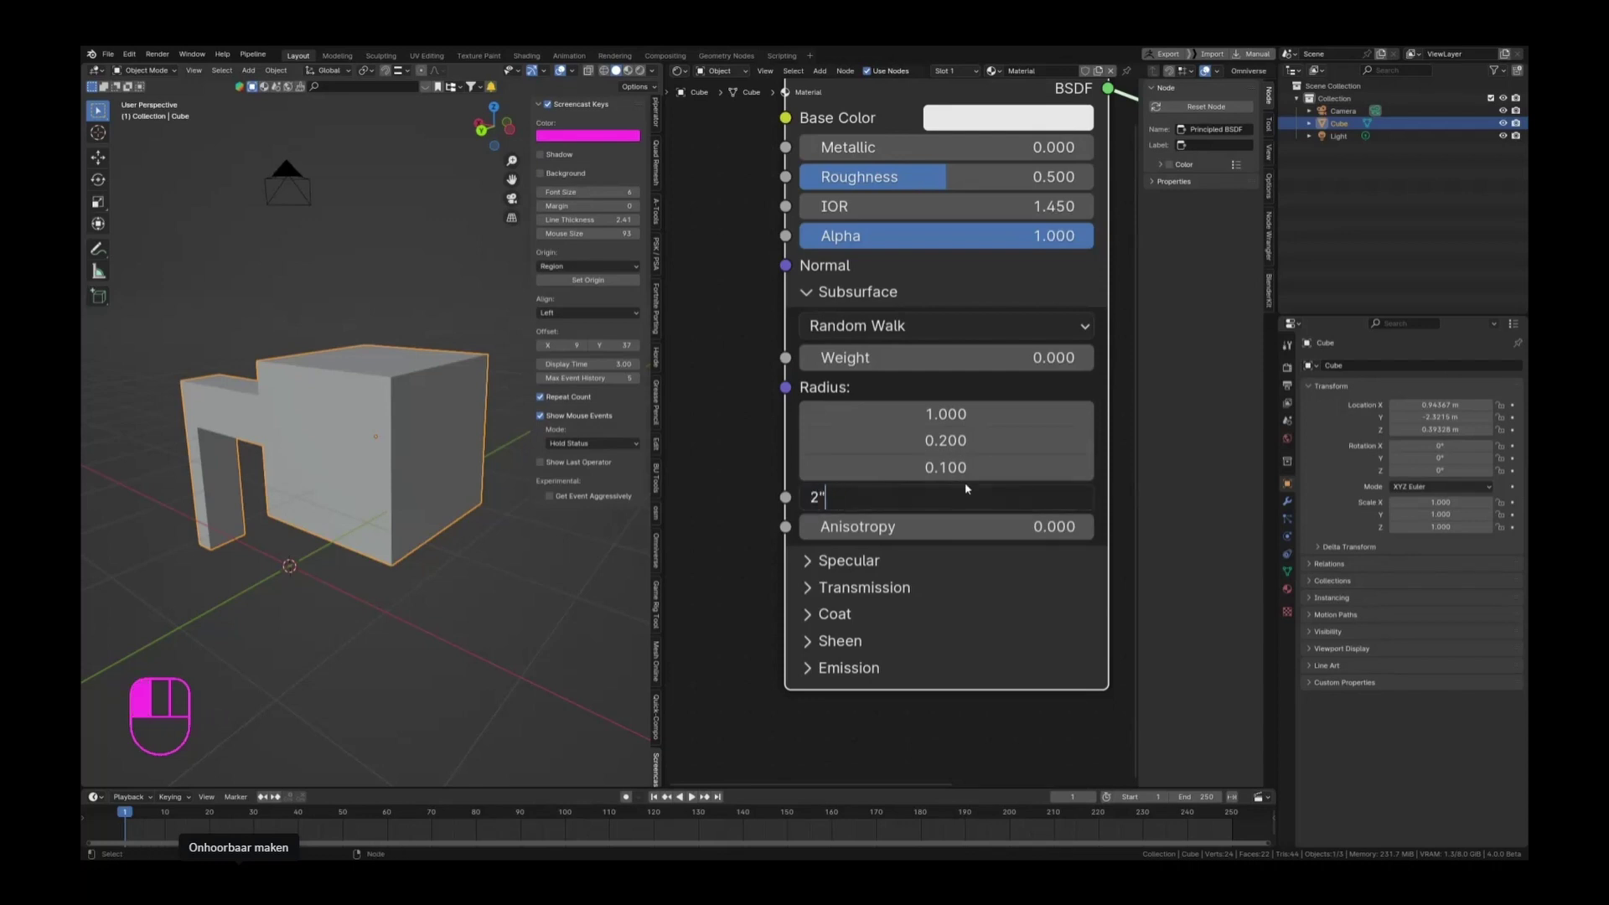
key(Return)
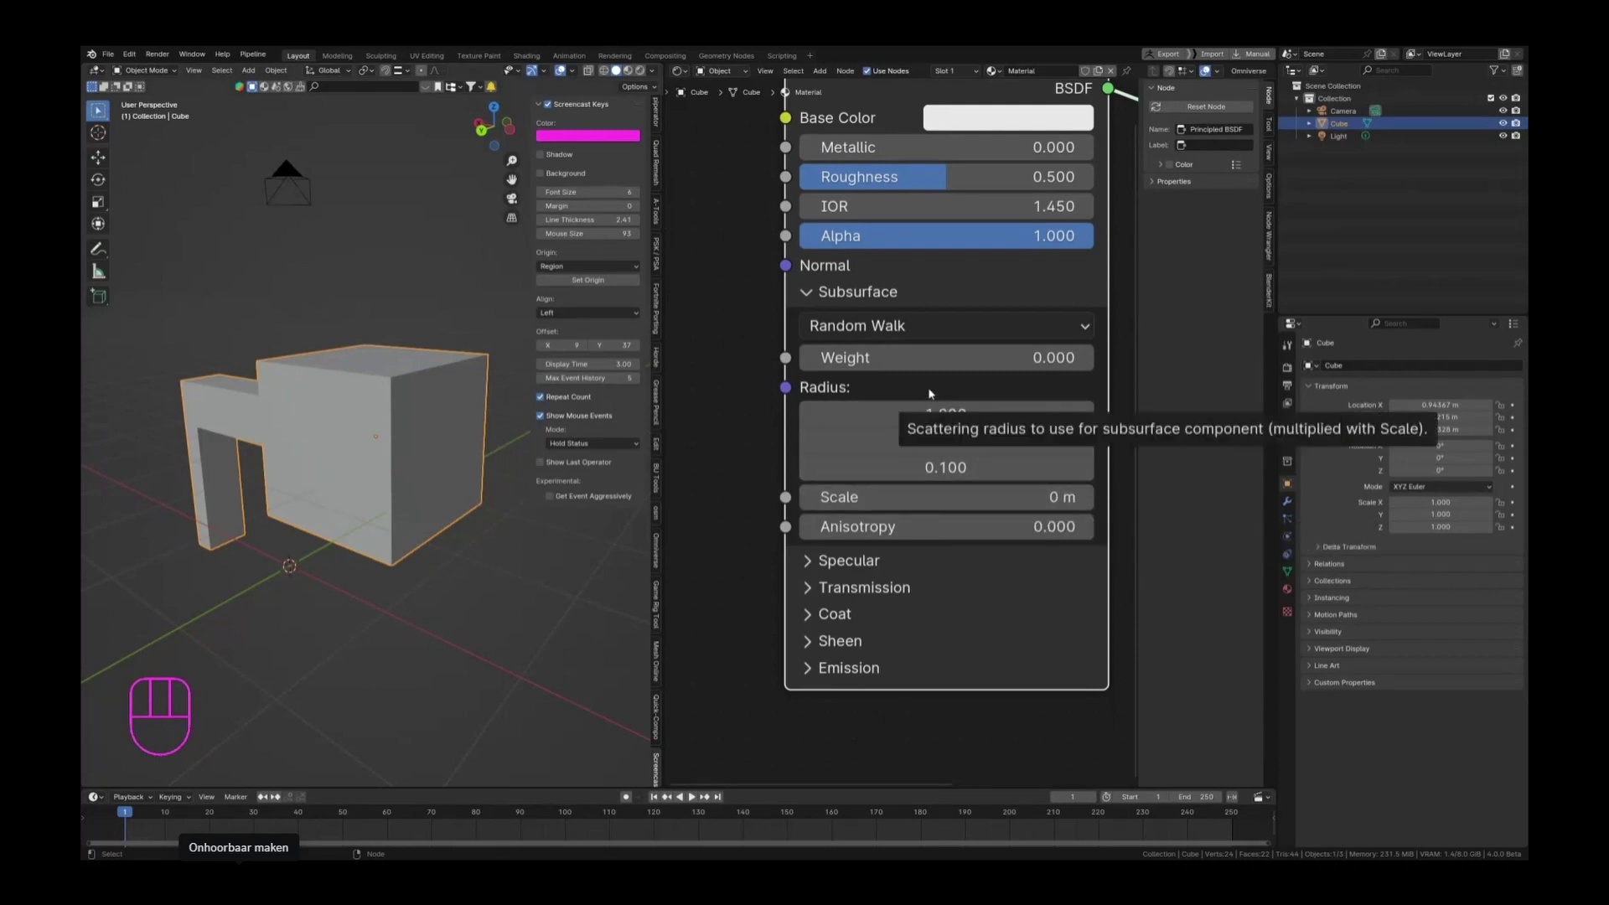
click(933, 501)
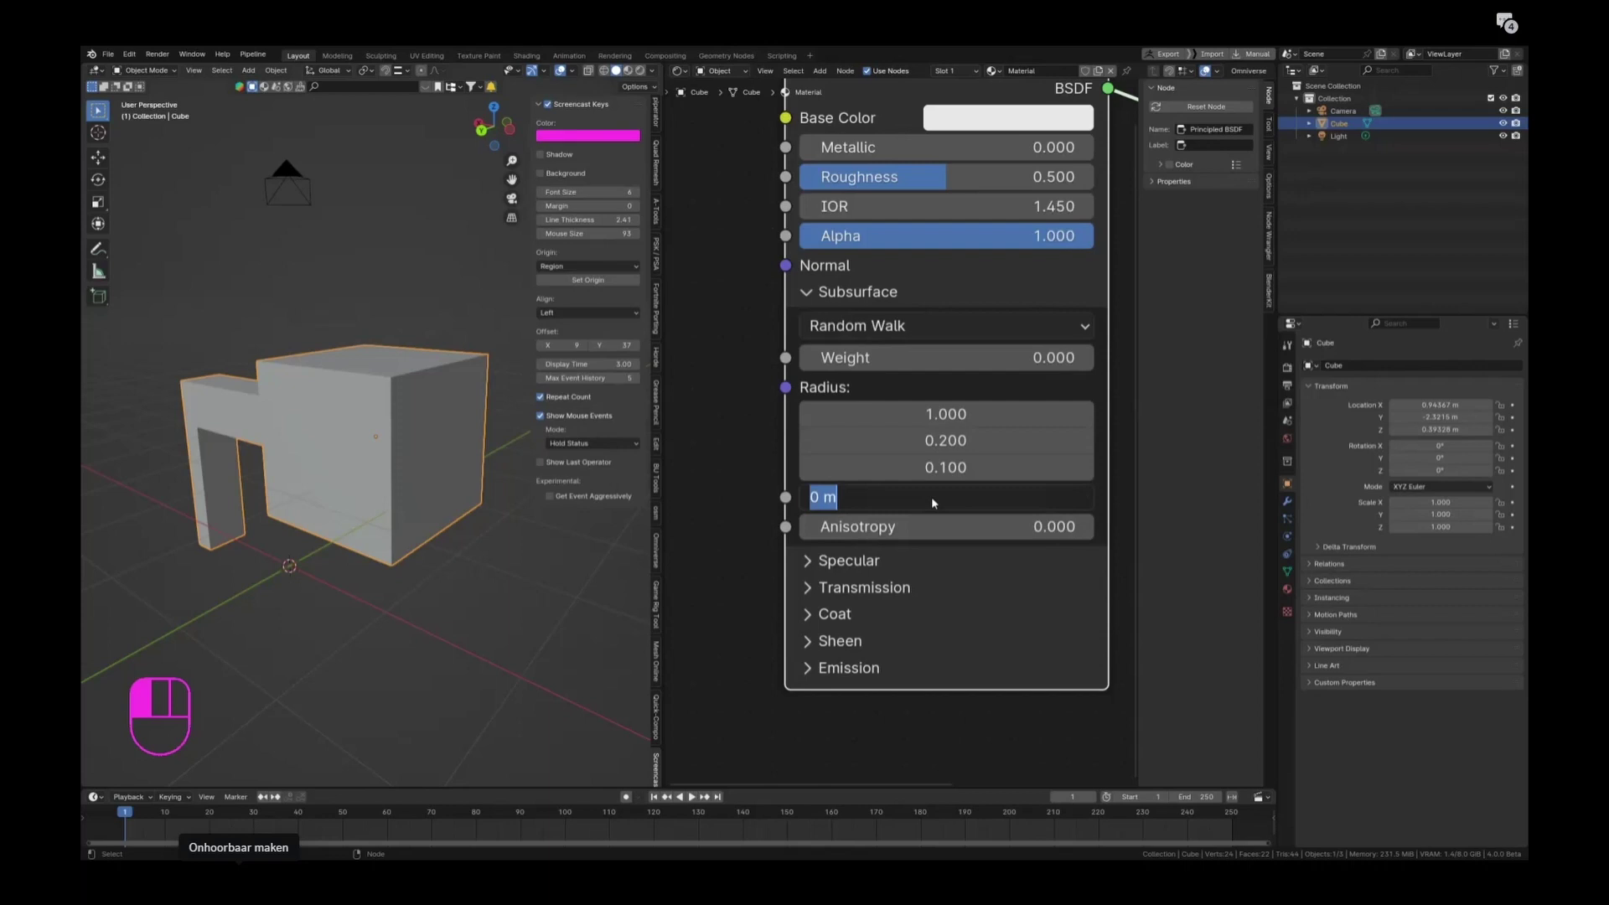
text(5)
key(Return)
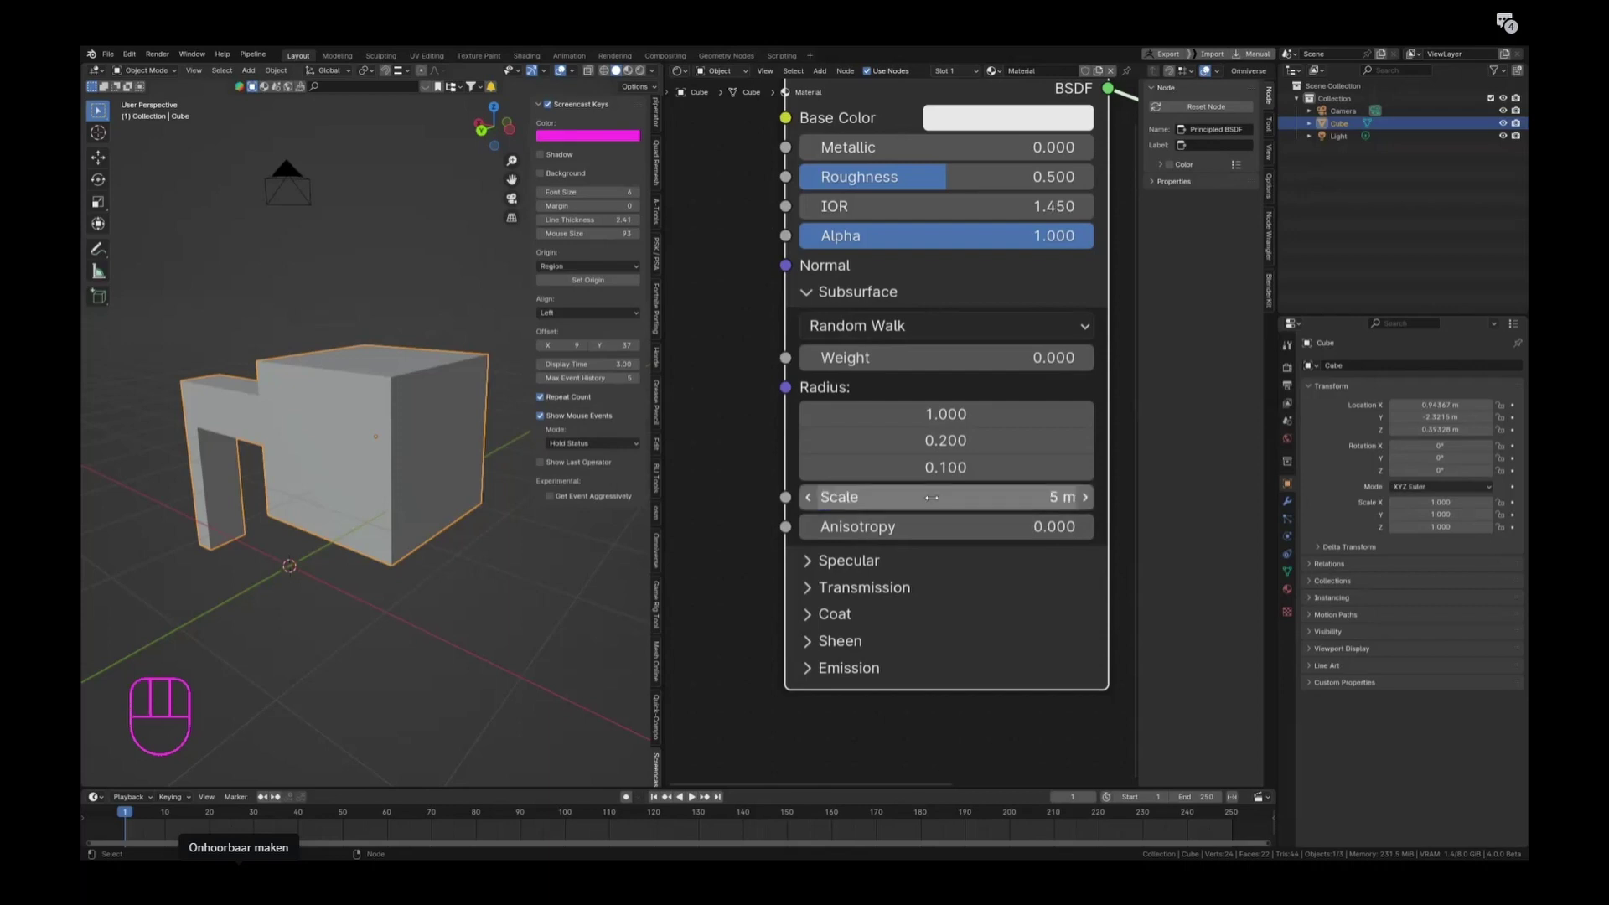
click(932, 498)
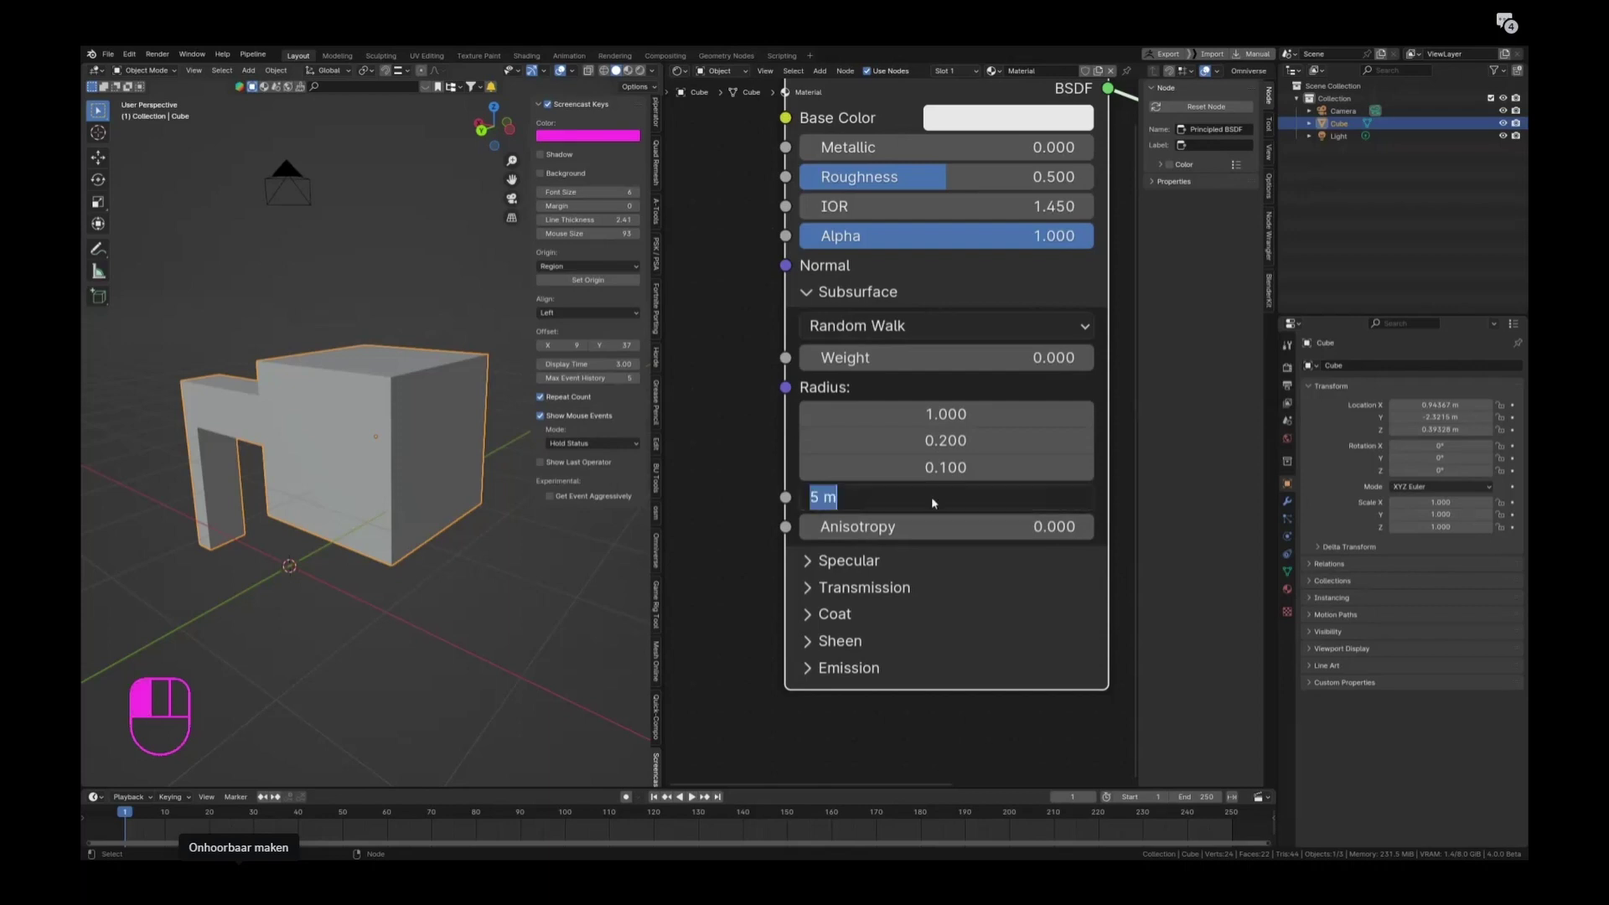
text(5m)
key(Return)
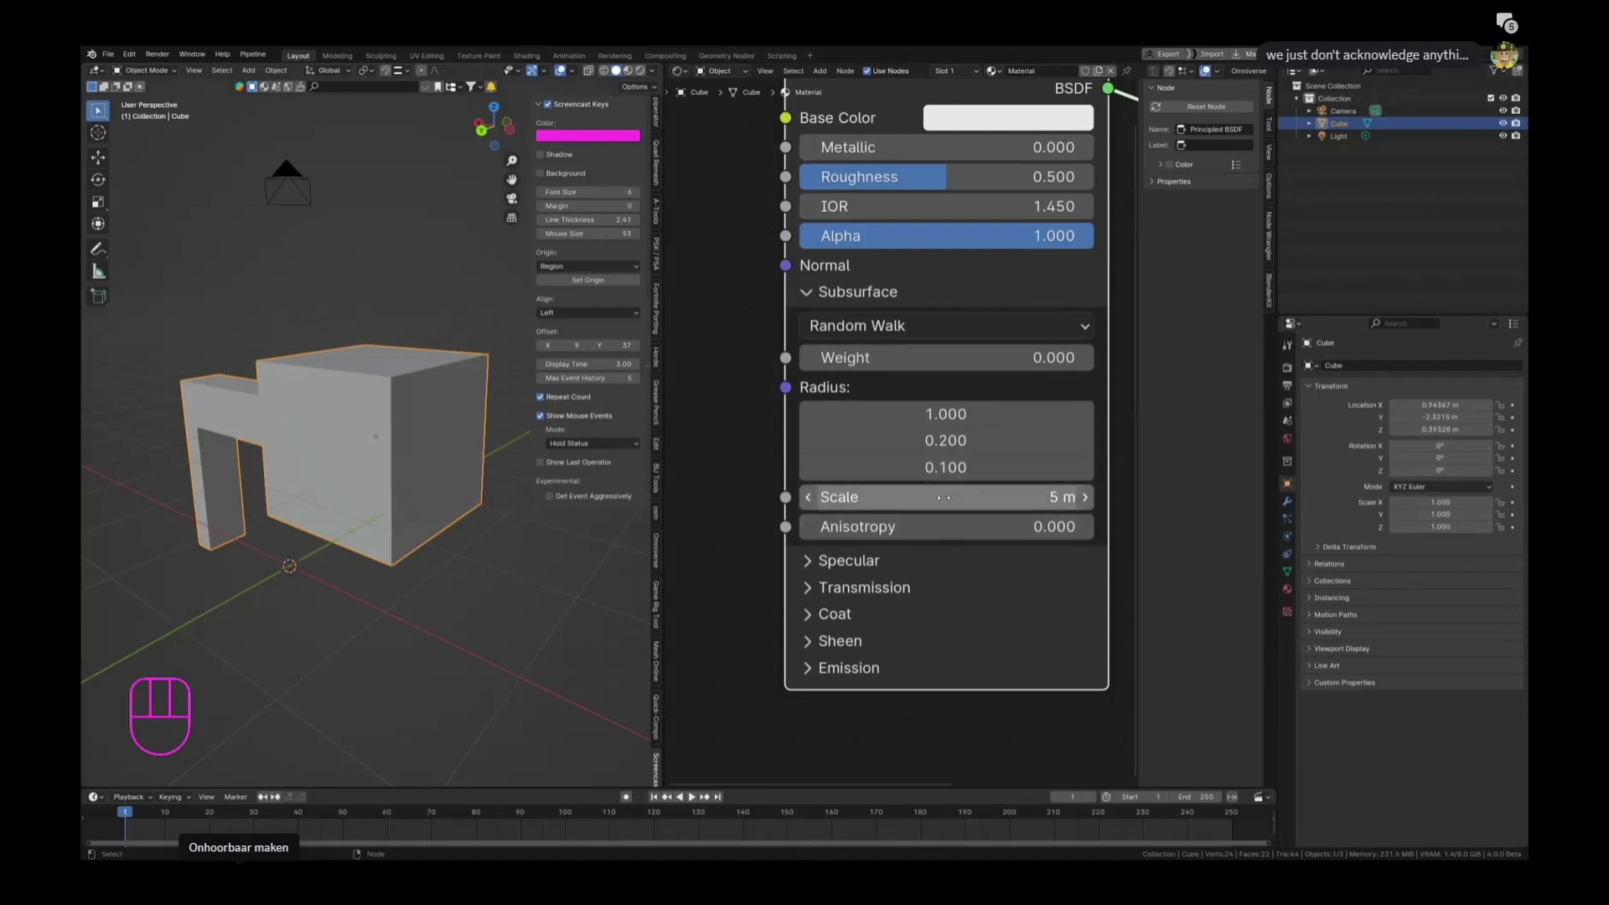
click(943, 498)
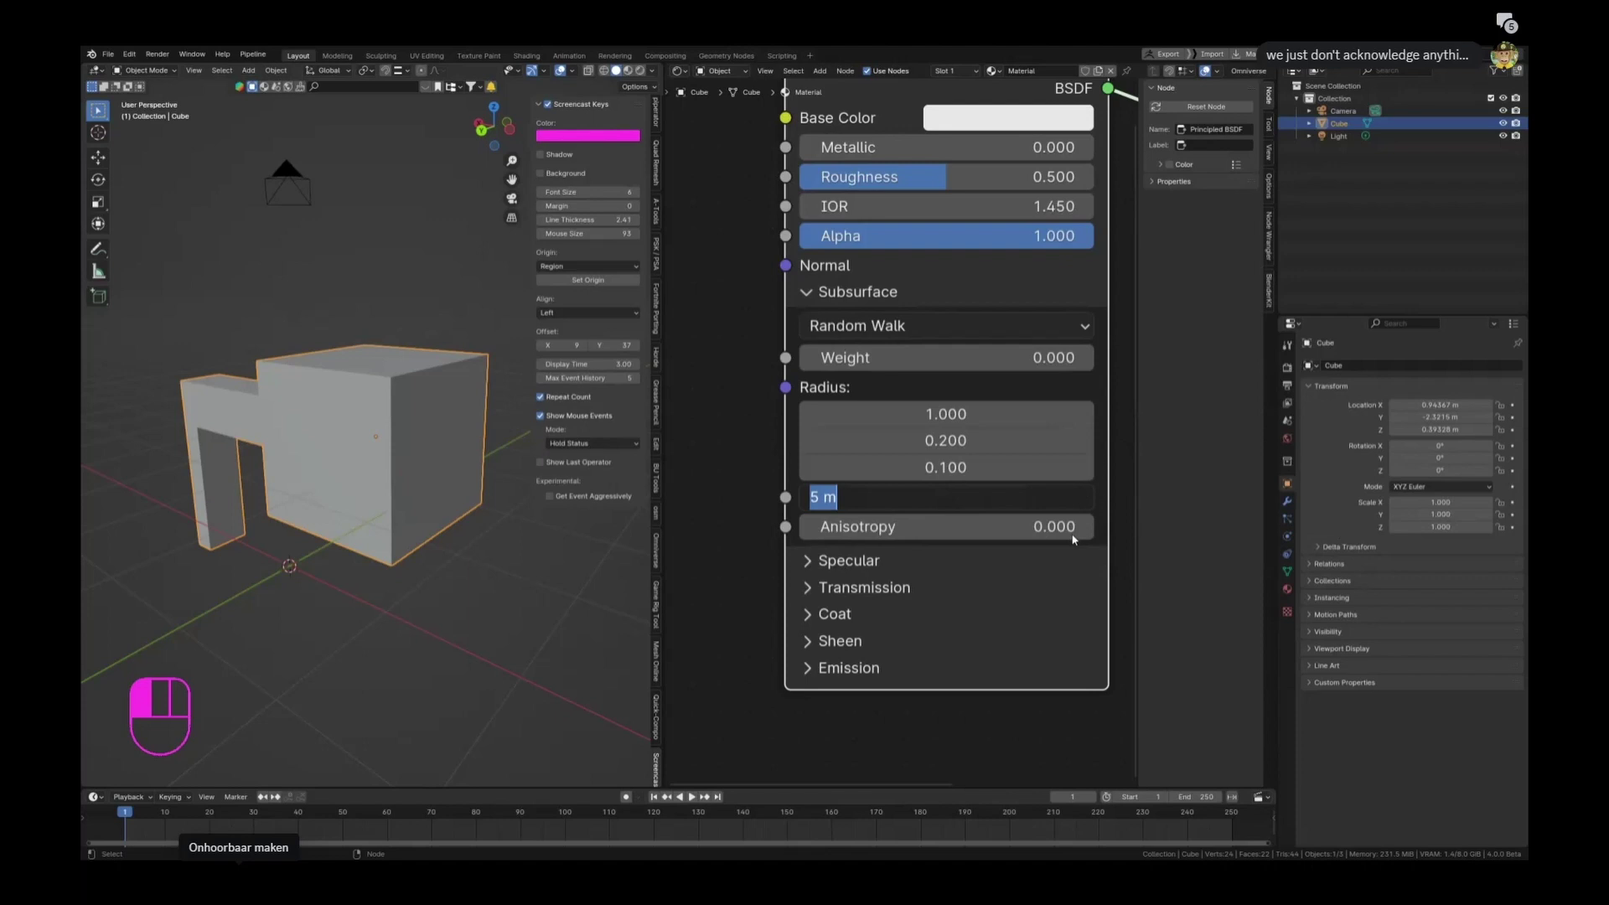
text(5")
key(Return)
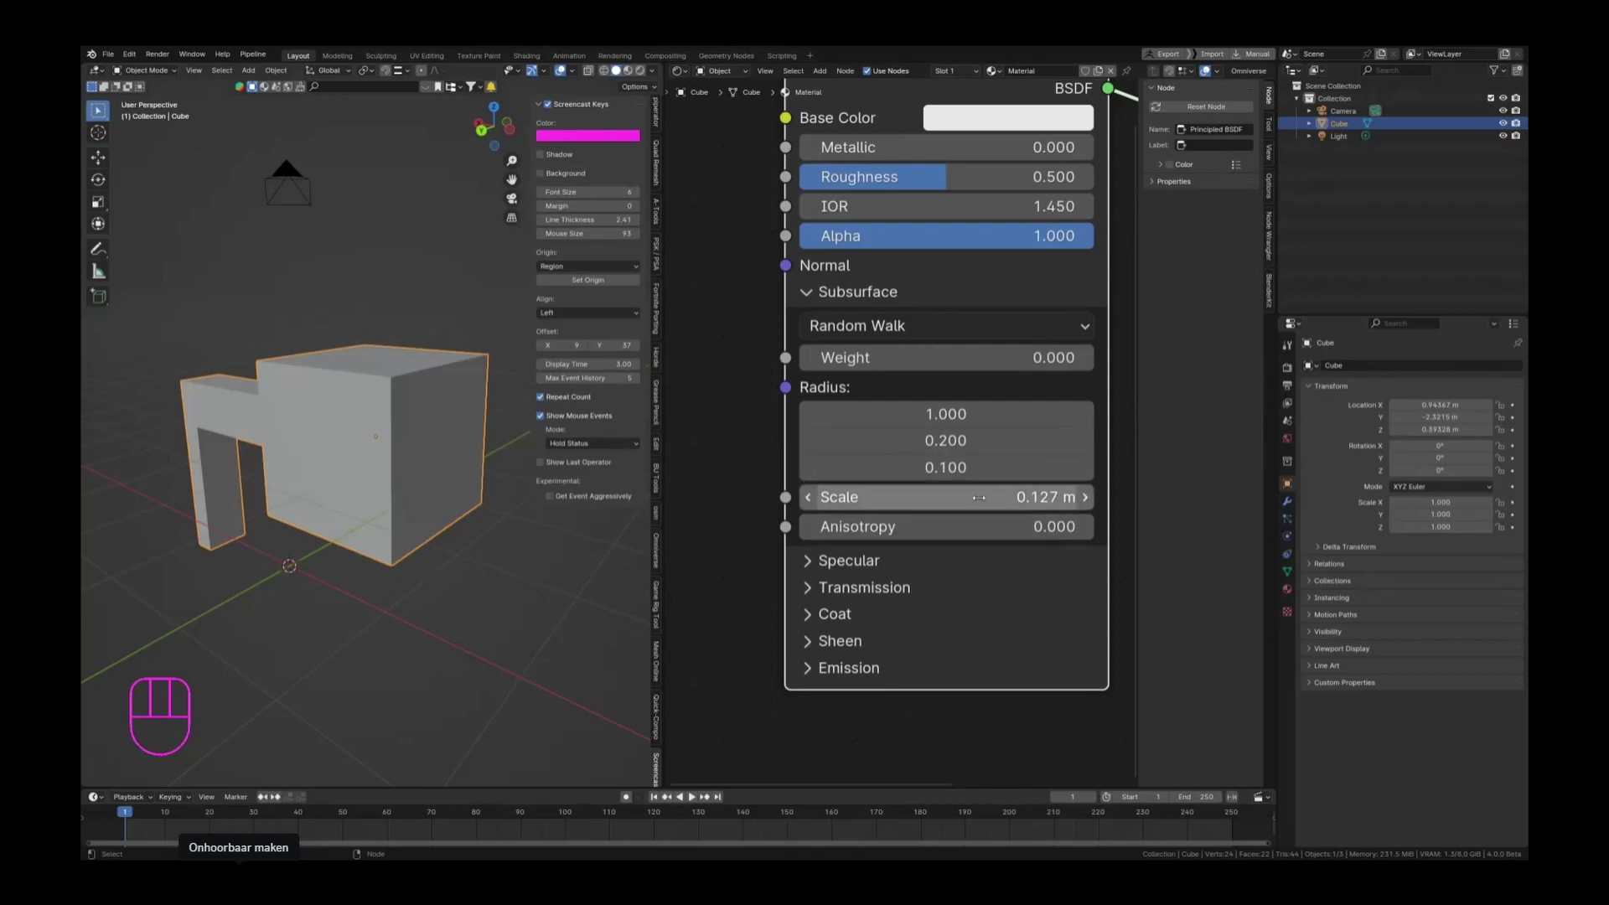
Step: Expand the Sheen panel, showing Weight 0.000, Roughness 0.500 and white Tint
scroll(928, 467, down, 1)
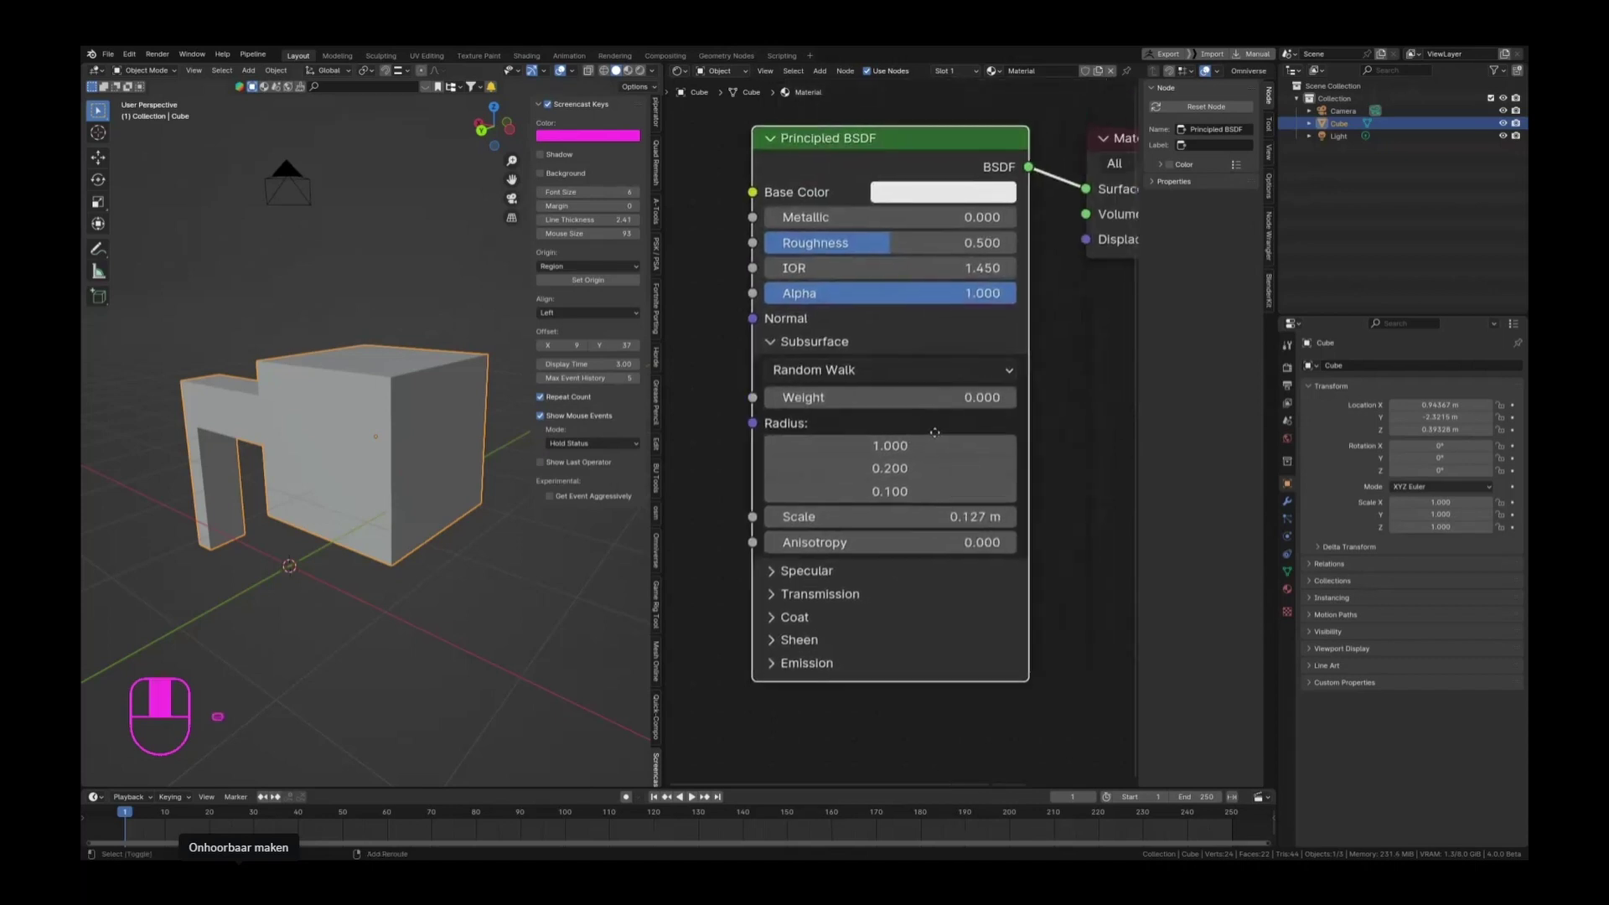
scroll(965, 495, up, 1)
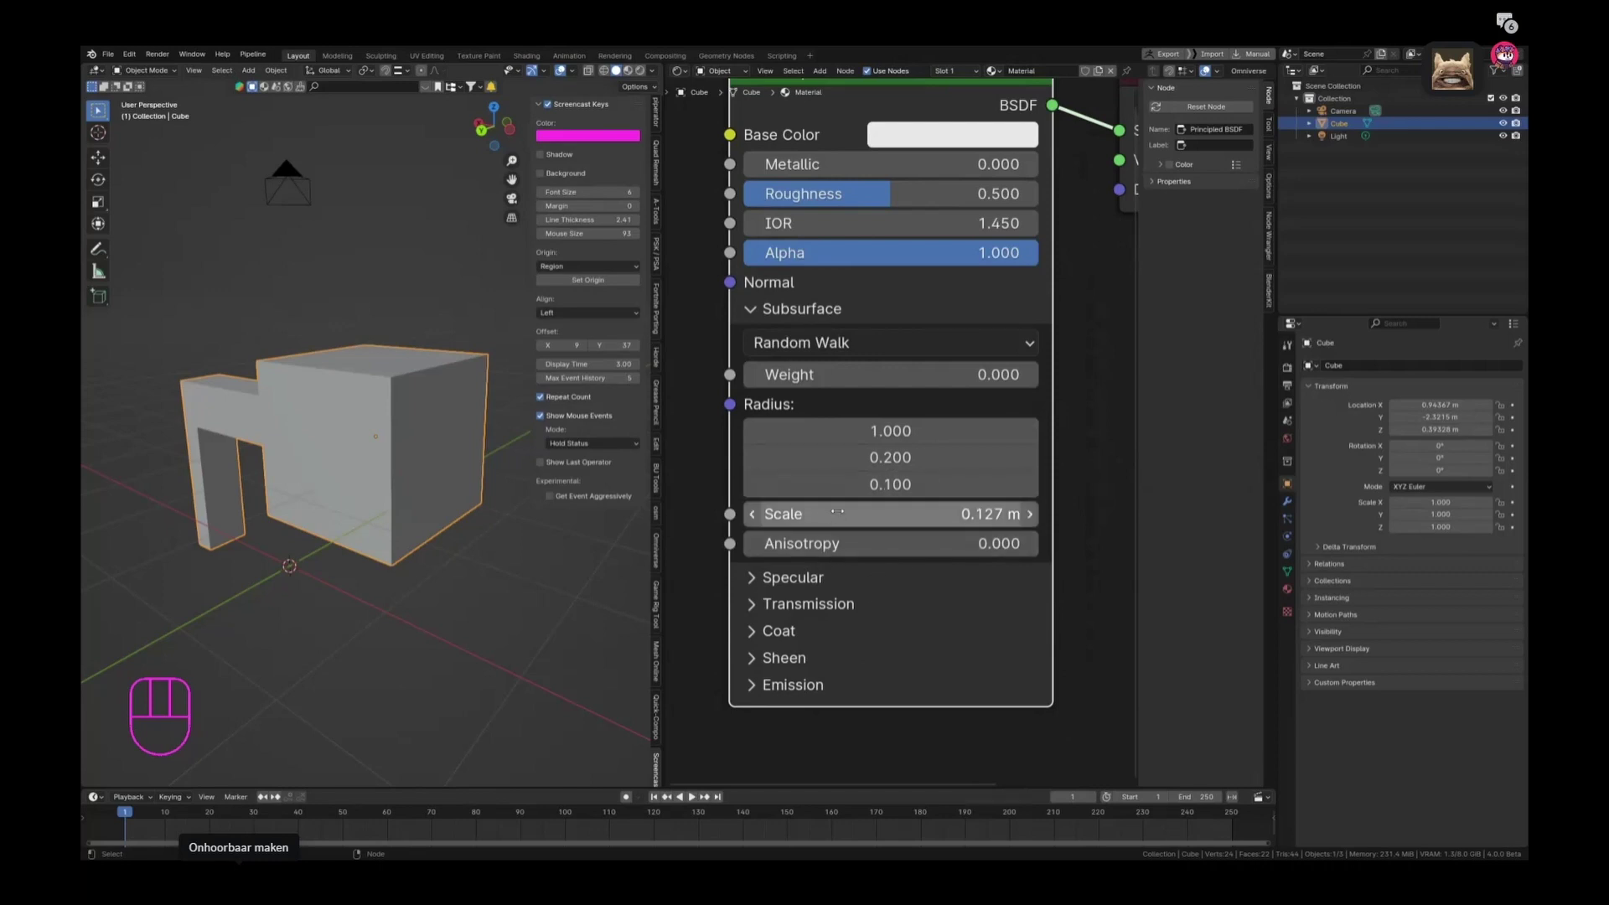
middle_drag(833, 402, 886, 534)
scroll(787, 600, up, 1)
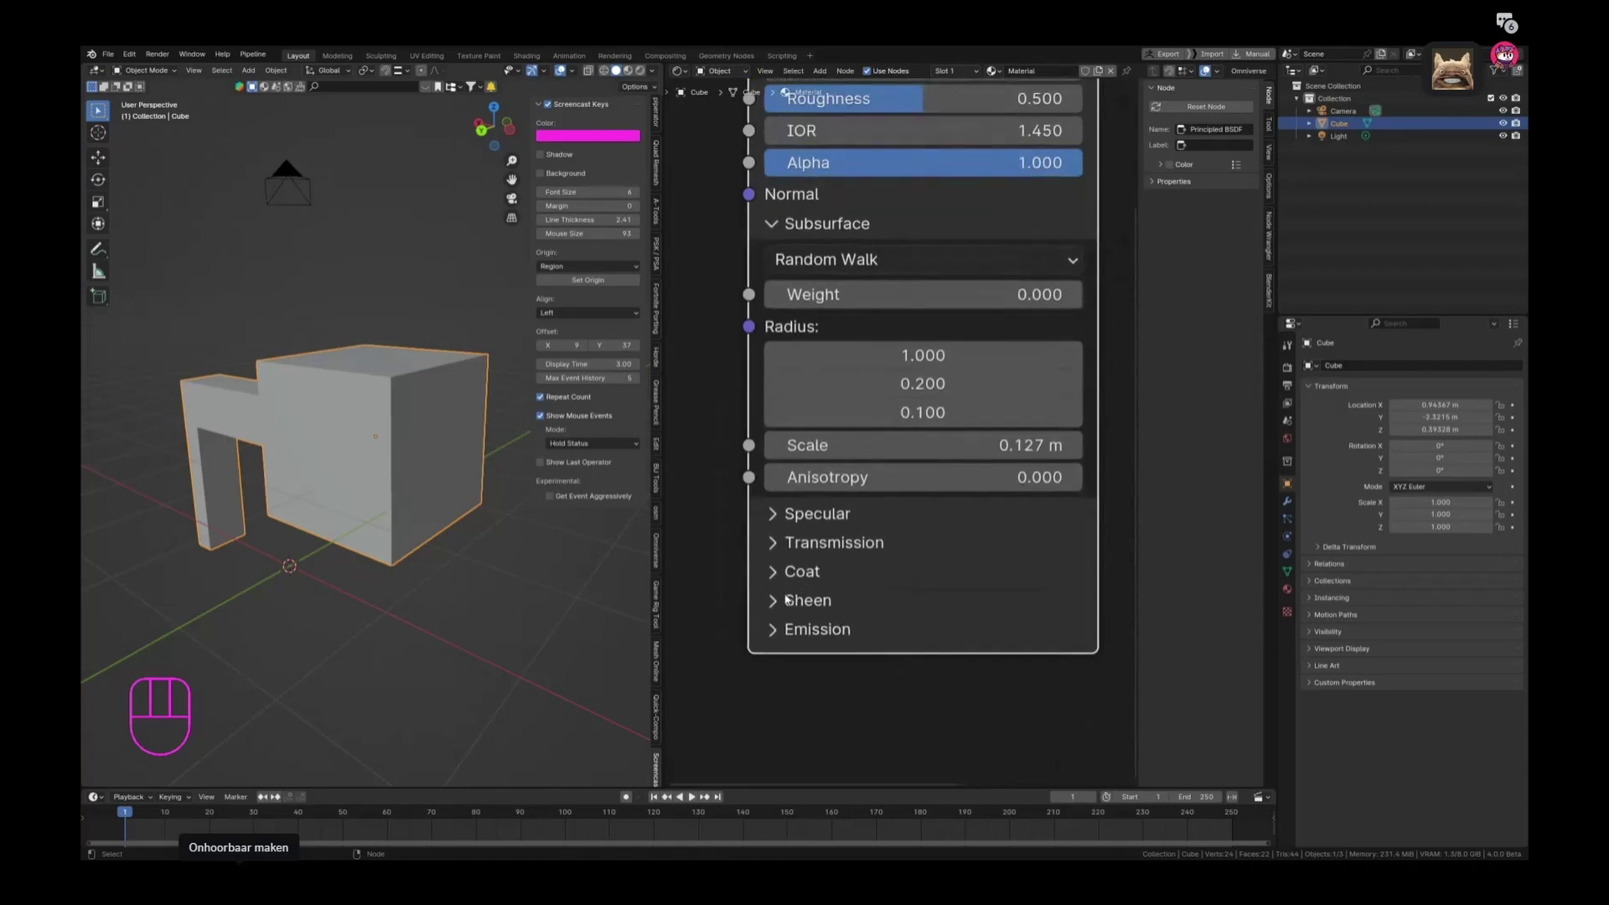
click(778, 604)
scroll(779, 609, down, 1)
middle_drag(895, 637, 864, 568)
scroll(893, 539, up, 1)
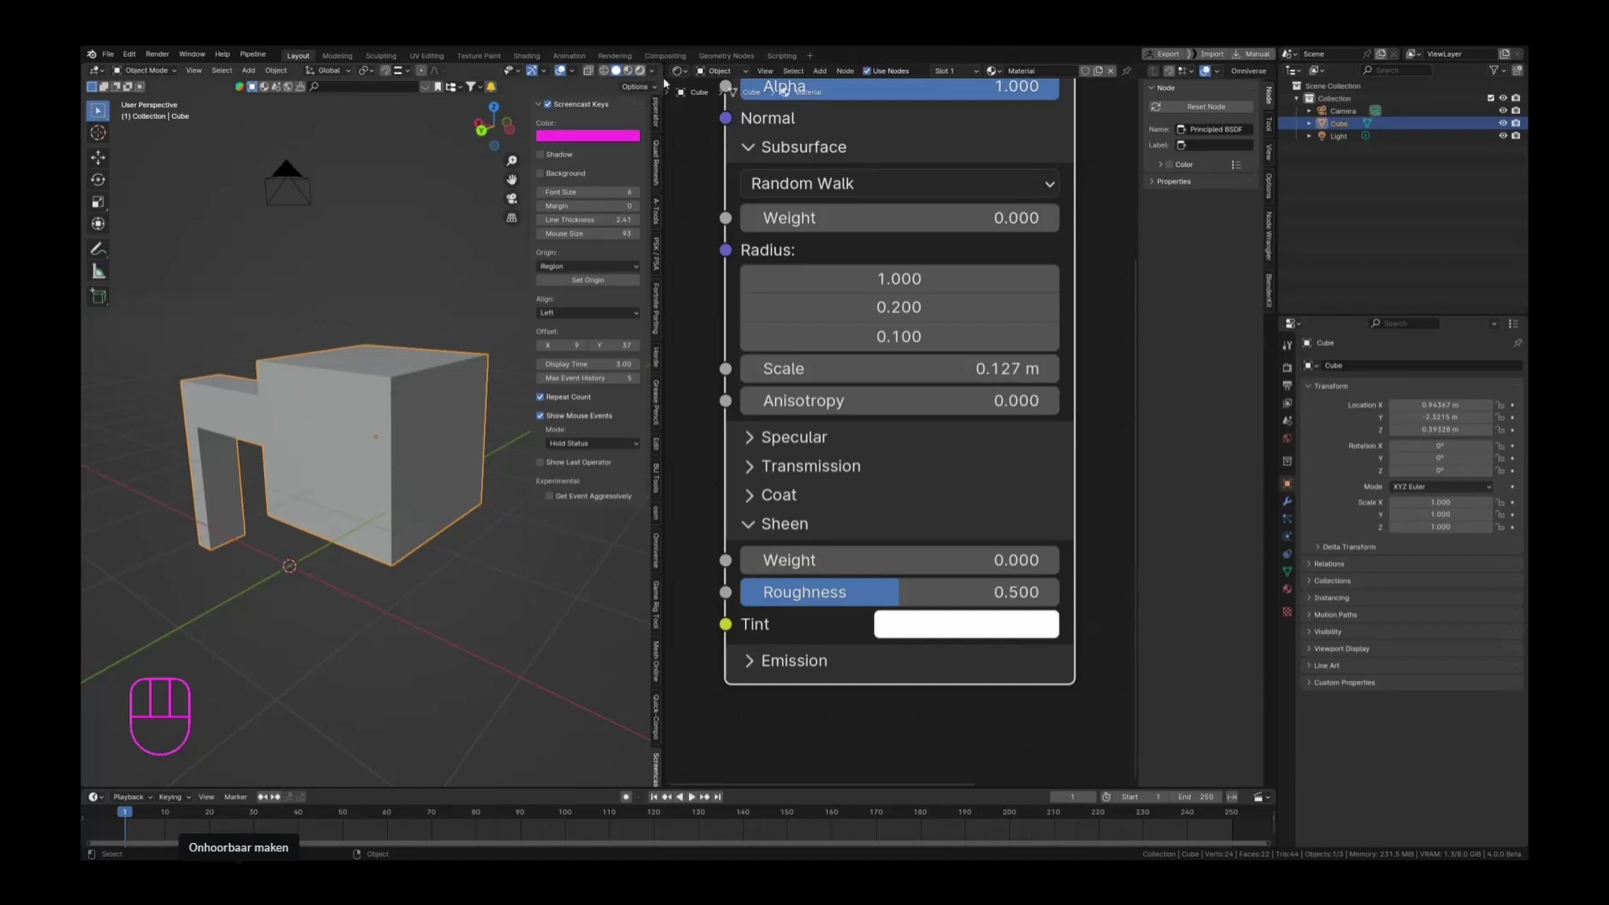
Step: Switch the viewport to Rendered shading and render with Cycles on GPU Compute
click(639, 70)
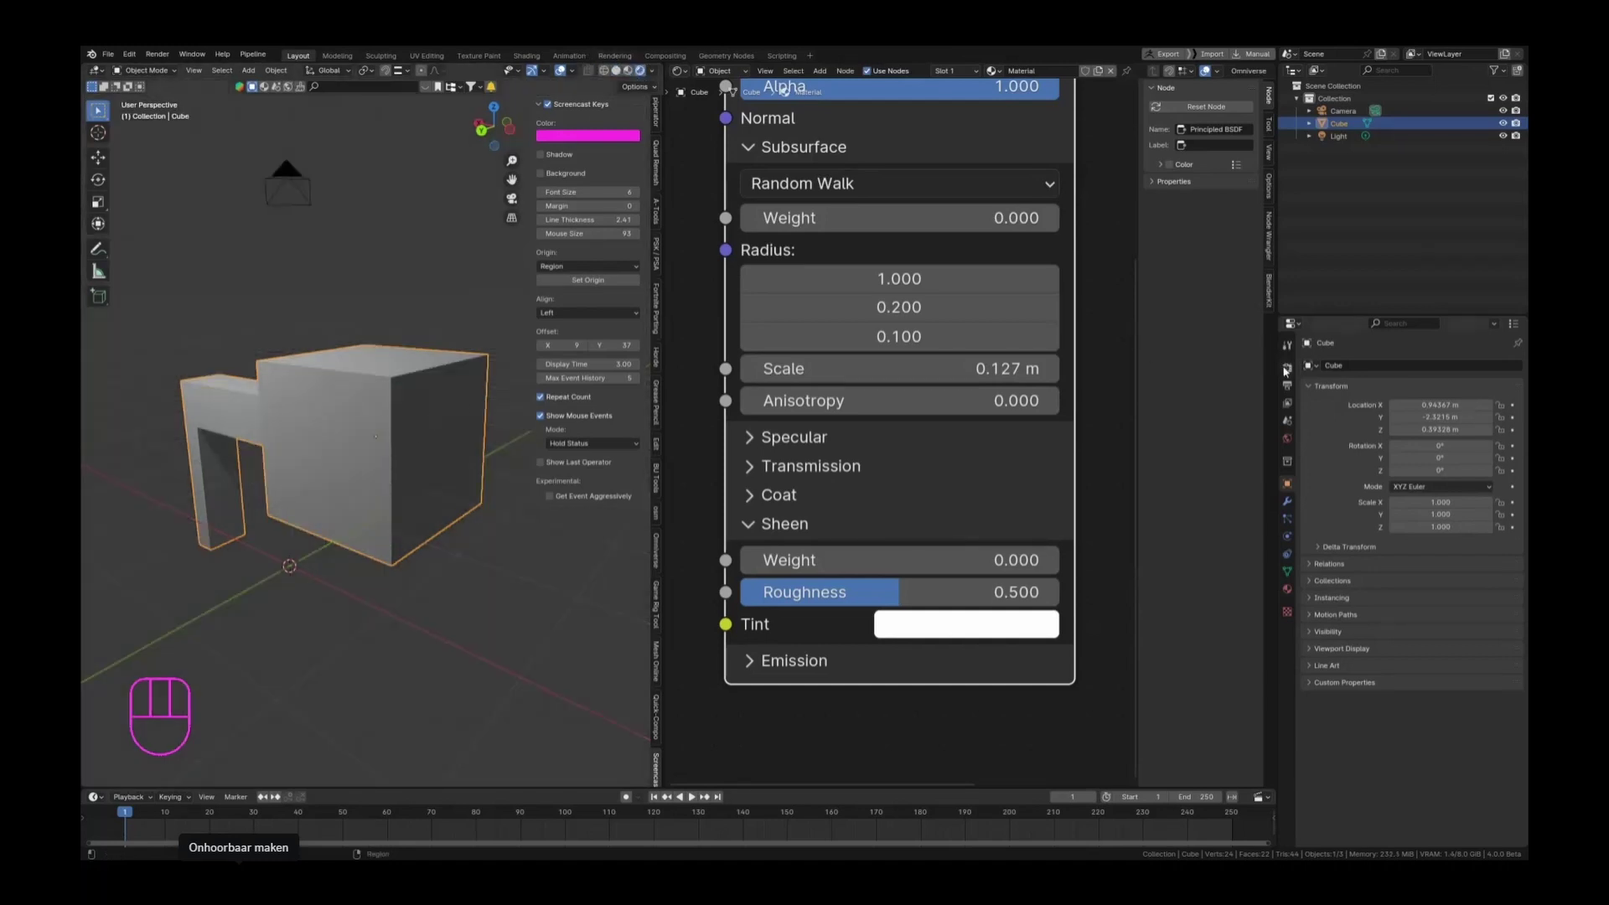
click(1287, 369)
click(1419, 367)
click(1422, 410)
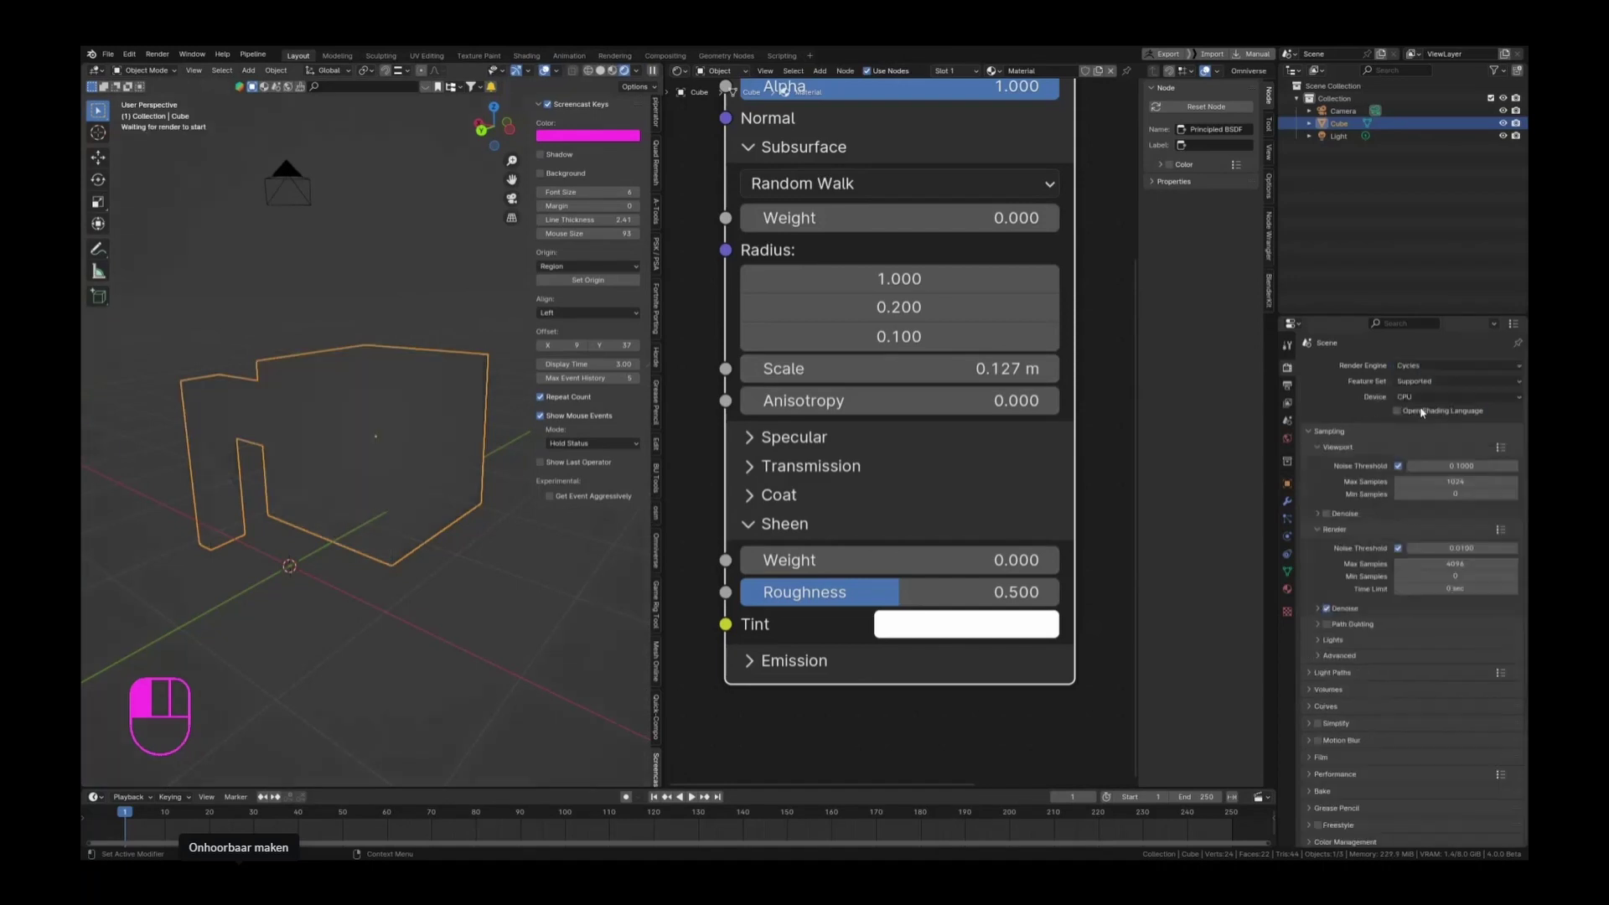
click(1458, 397)
click(1458, 425)
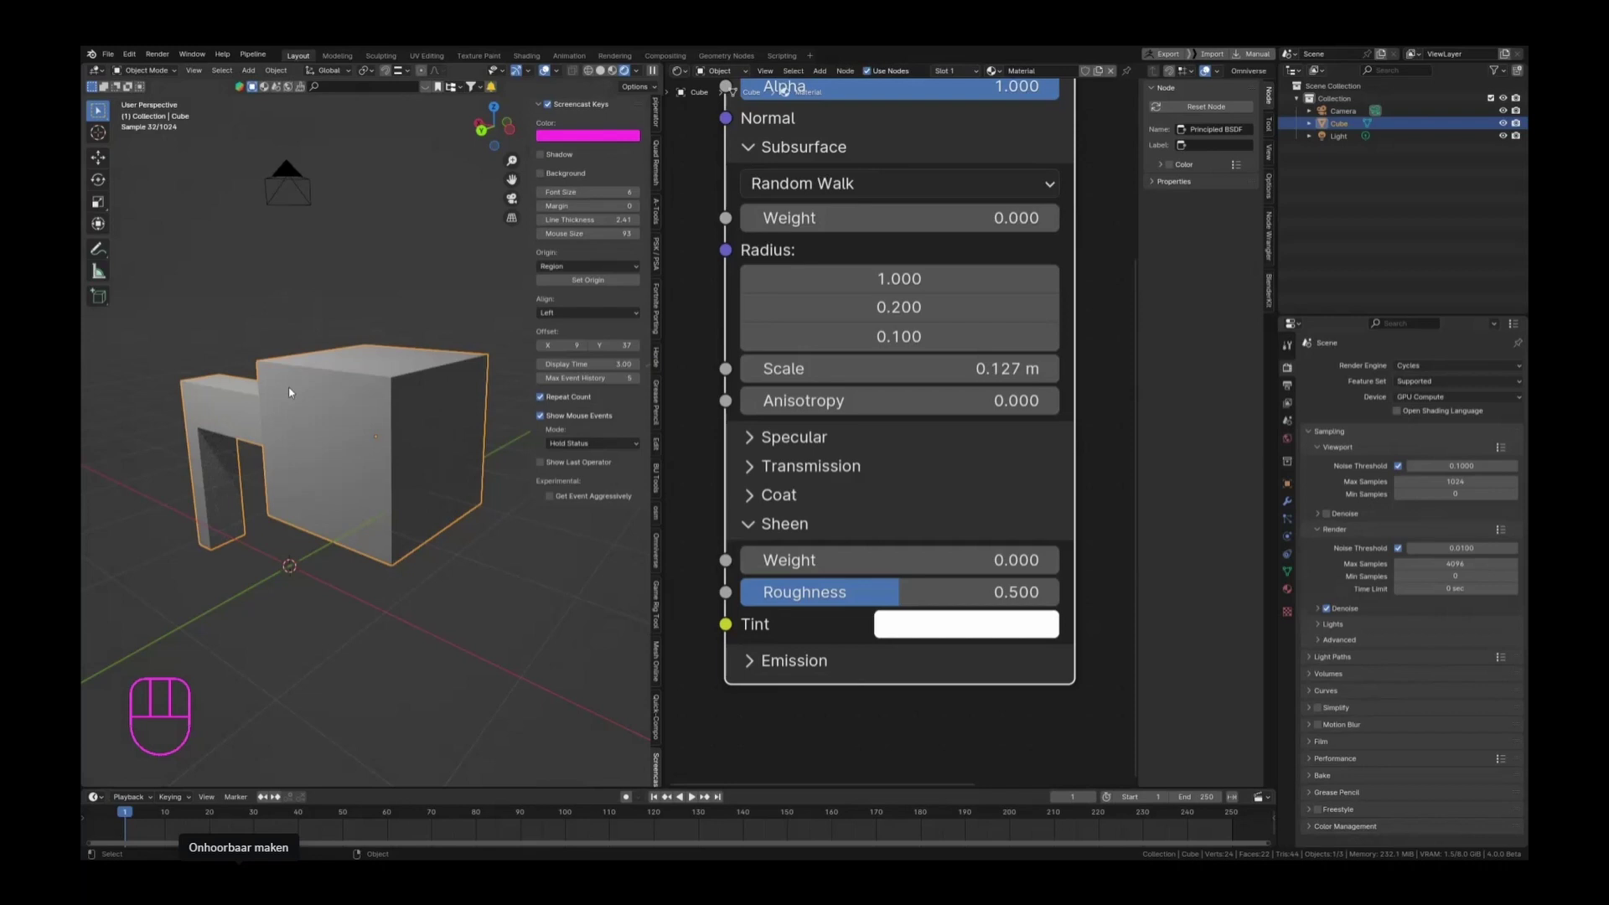
Step: Set the Sheen Weight to 1.000 and the Sheen Tint to magenta
scroll(859, 564, down, 2)
scroll(859, 564, up, 2)
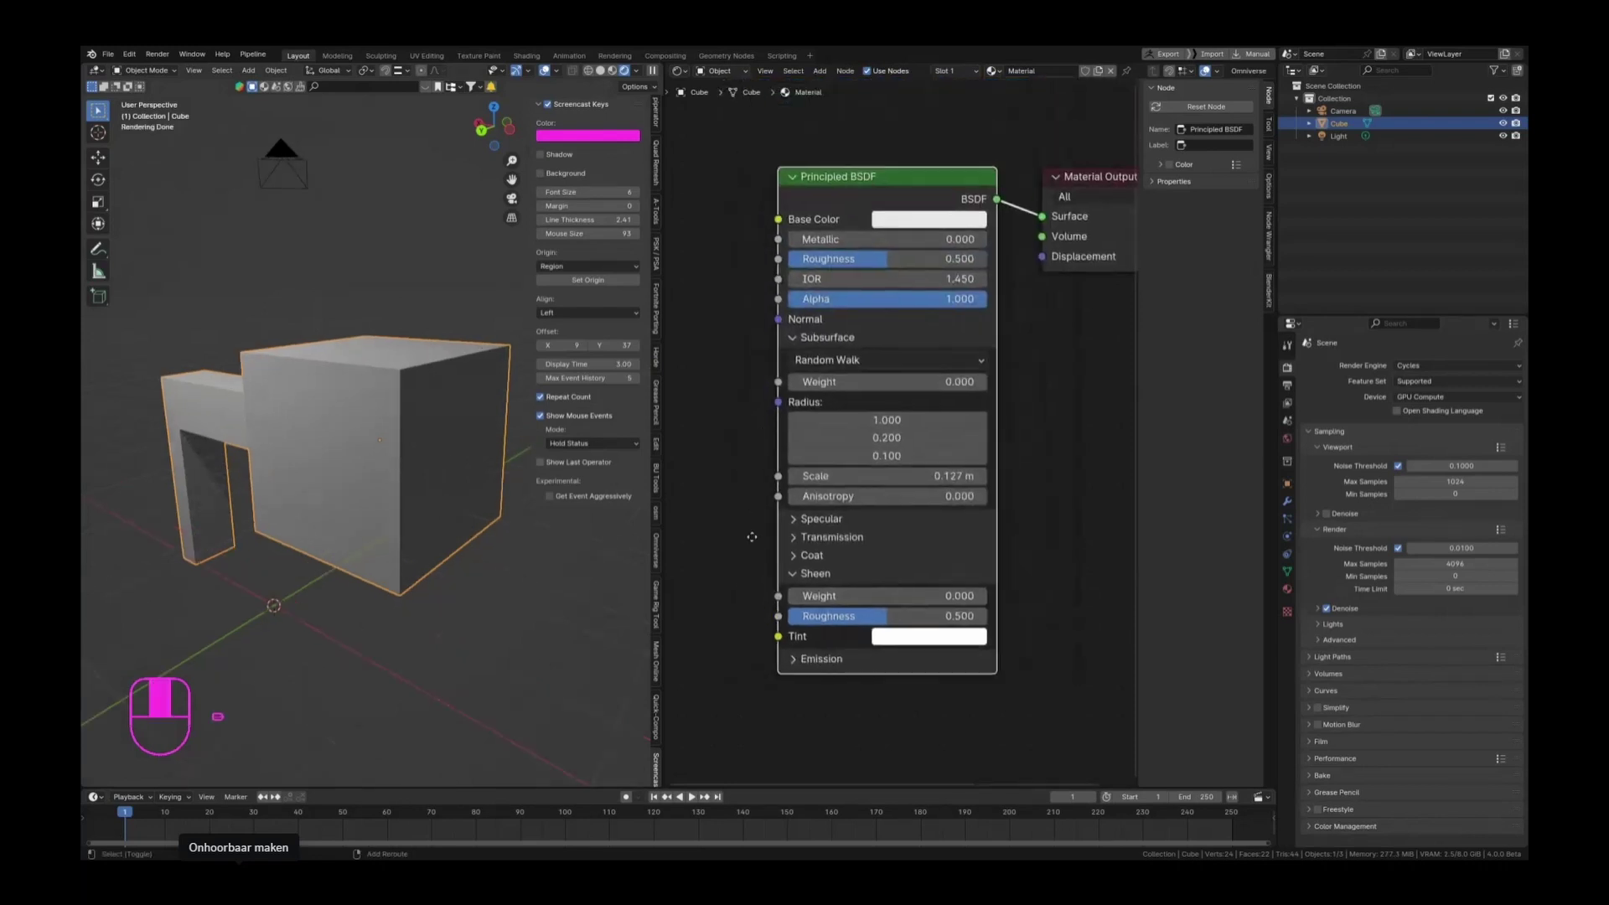
drag(869, 531, 1064, 531)
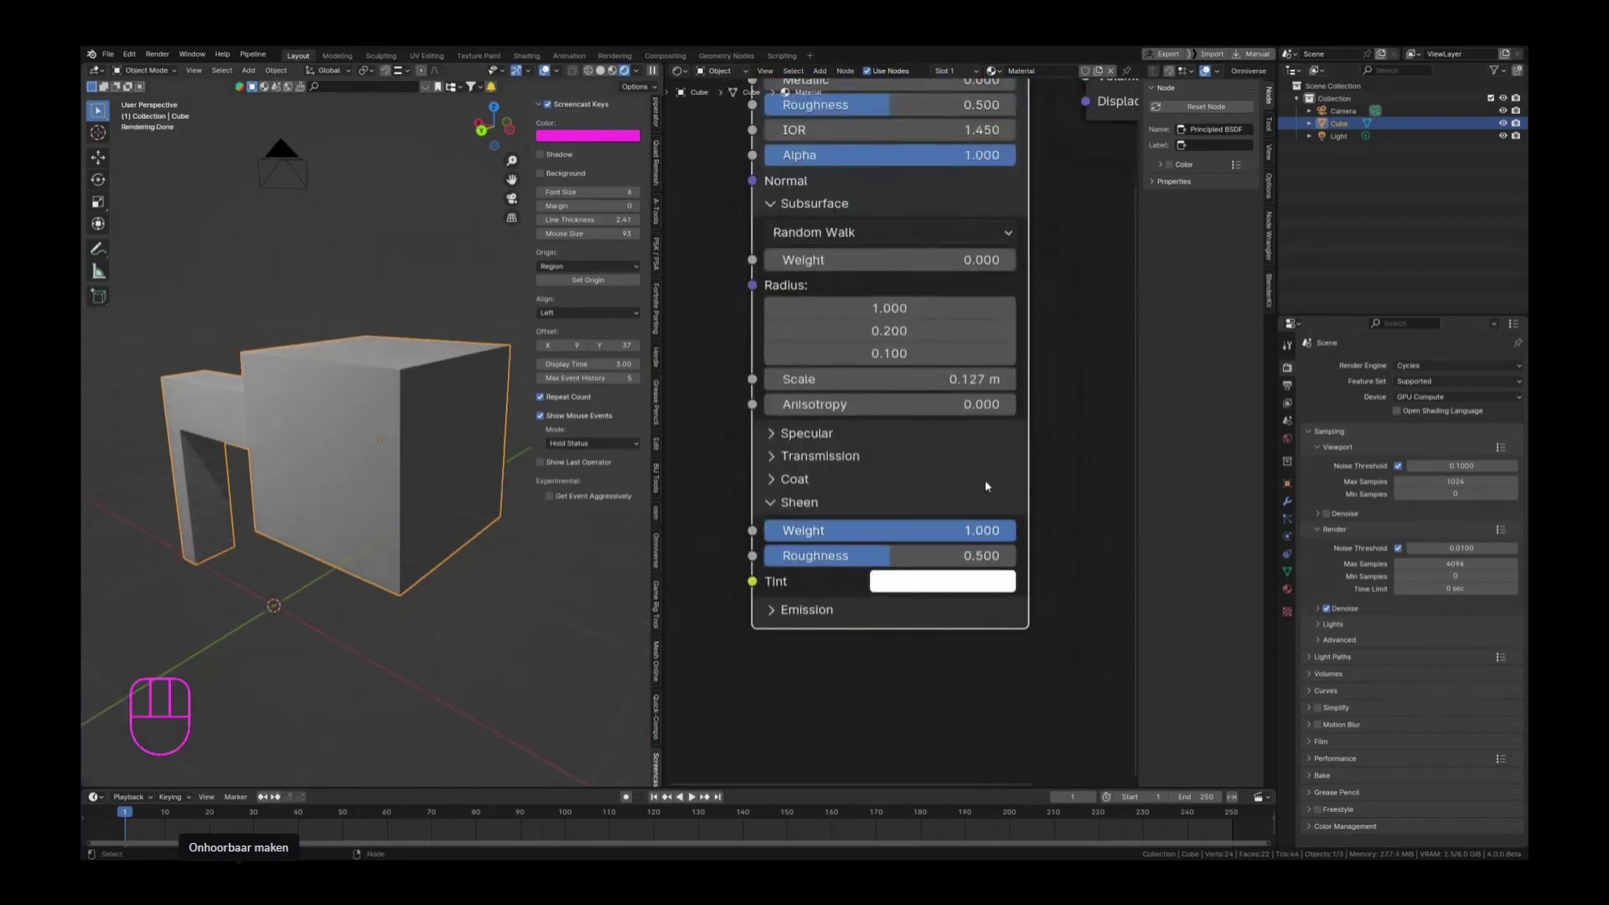
scroll(400, 414, up, 3)
click(943, 581)
click(1015, 358)
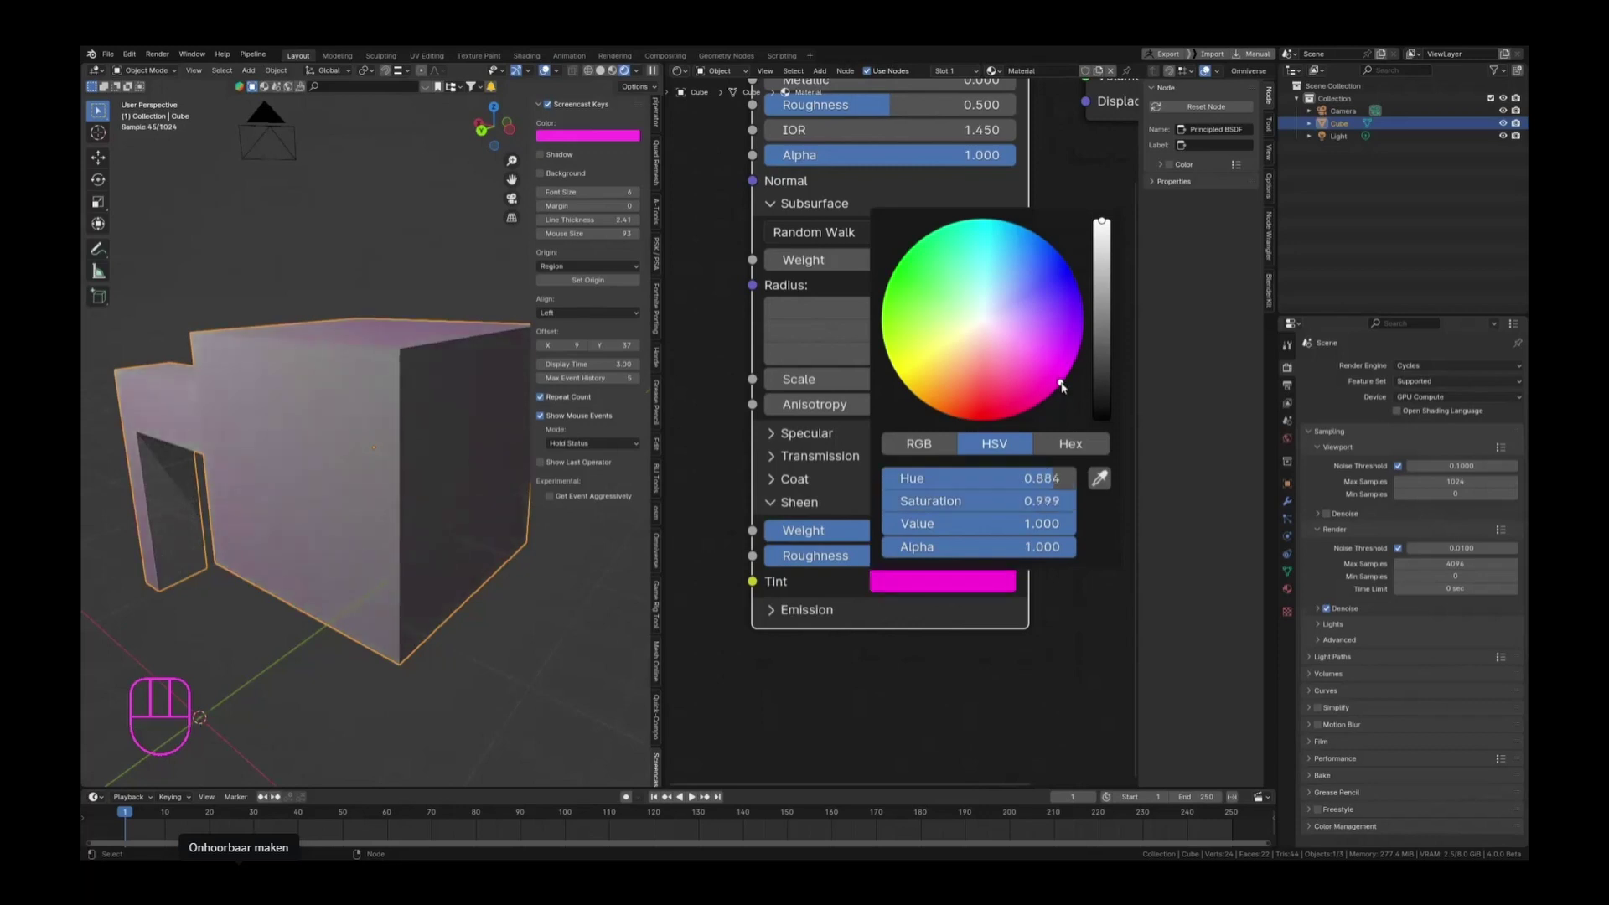
middle_drag(380, 423, 229, 334)
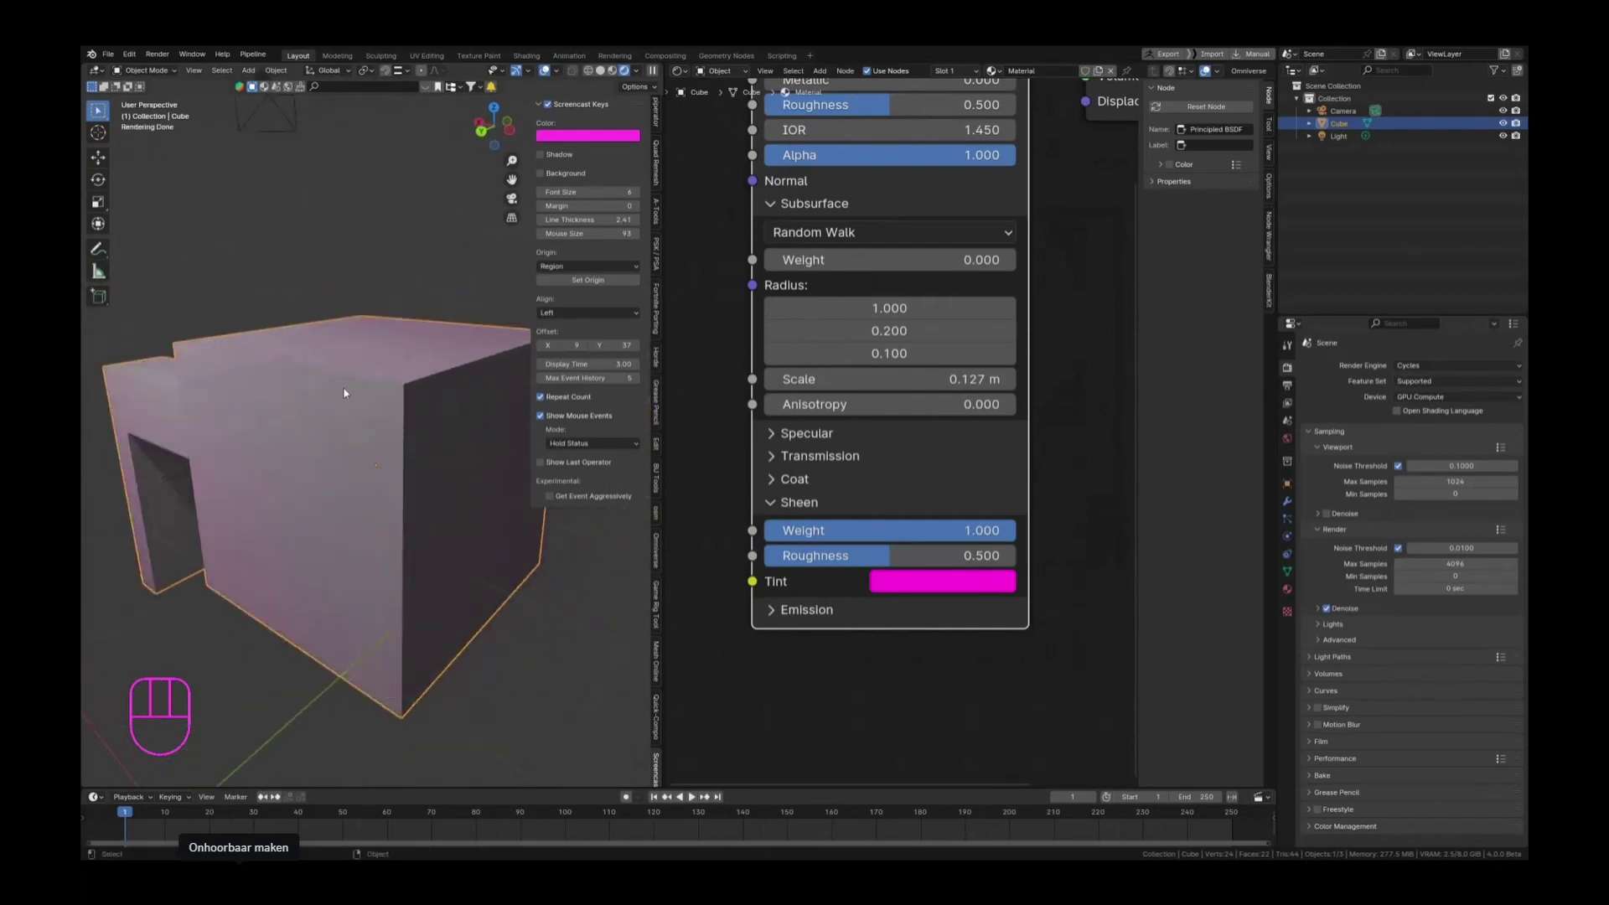
scroll(343, 393, down, 3)
middle_drag(292, 399, 252, 294)
Step: Add a plane, raise it along Z, and scale it up
key(shift+a)
mouse_move(277, 290)
click(362, 290)
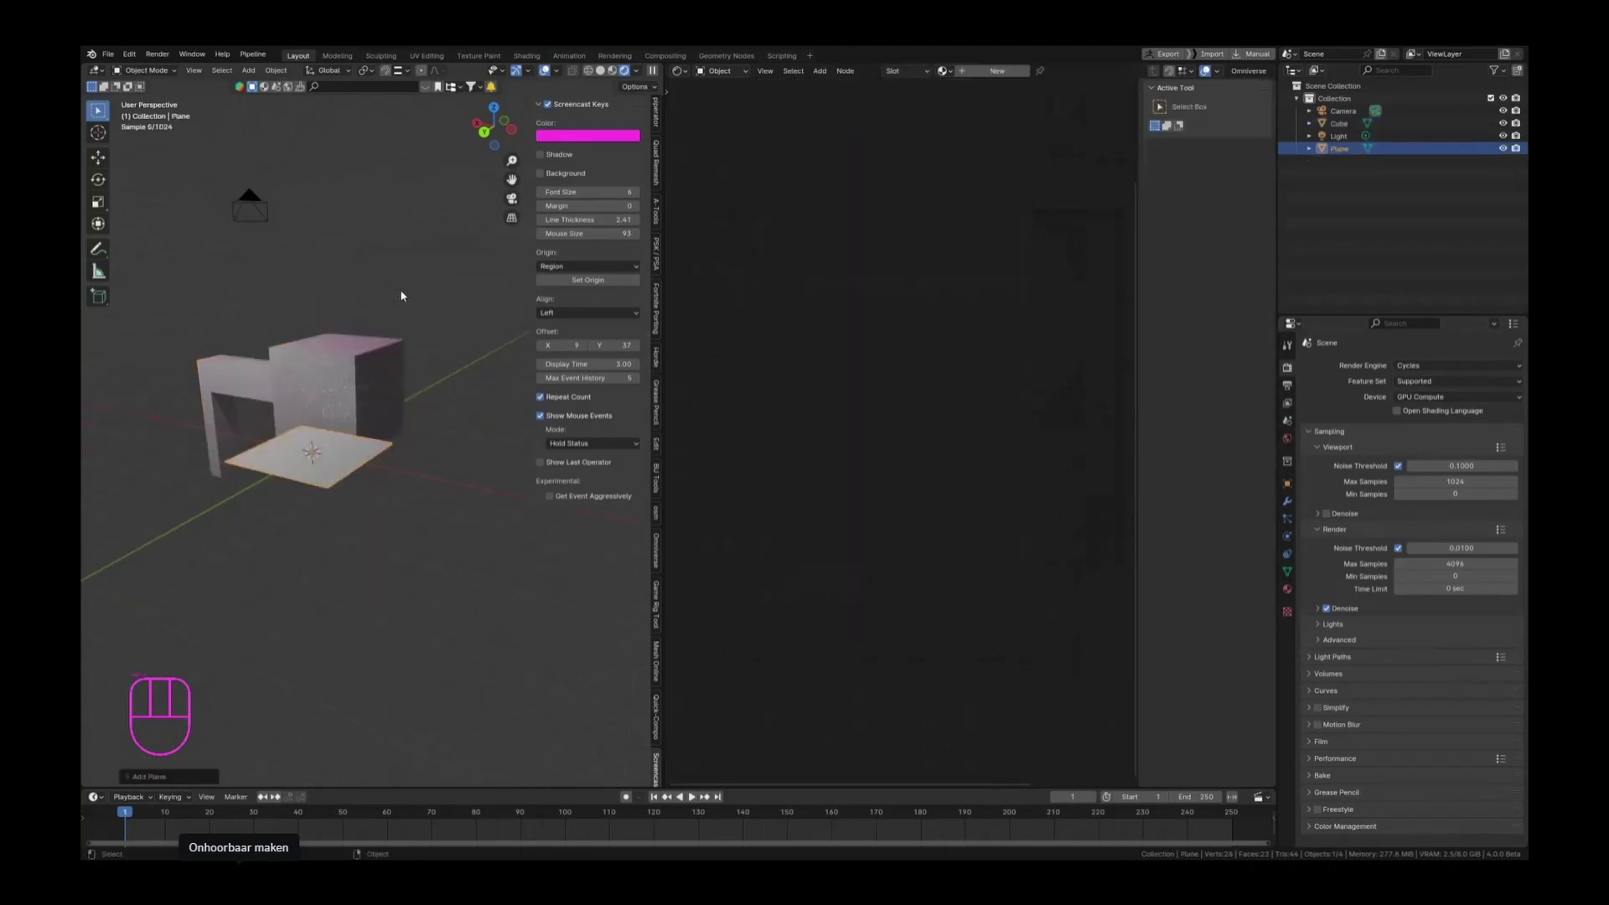
key(g)
key(z)
key(Return)
key(s)
key(Return)
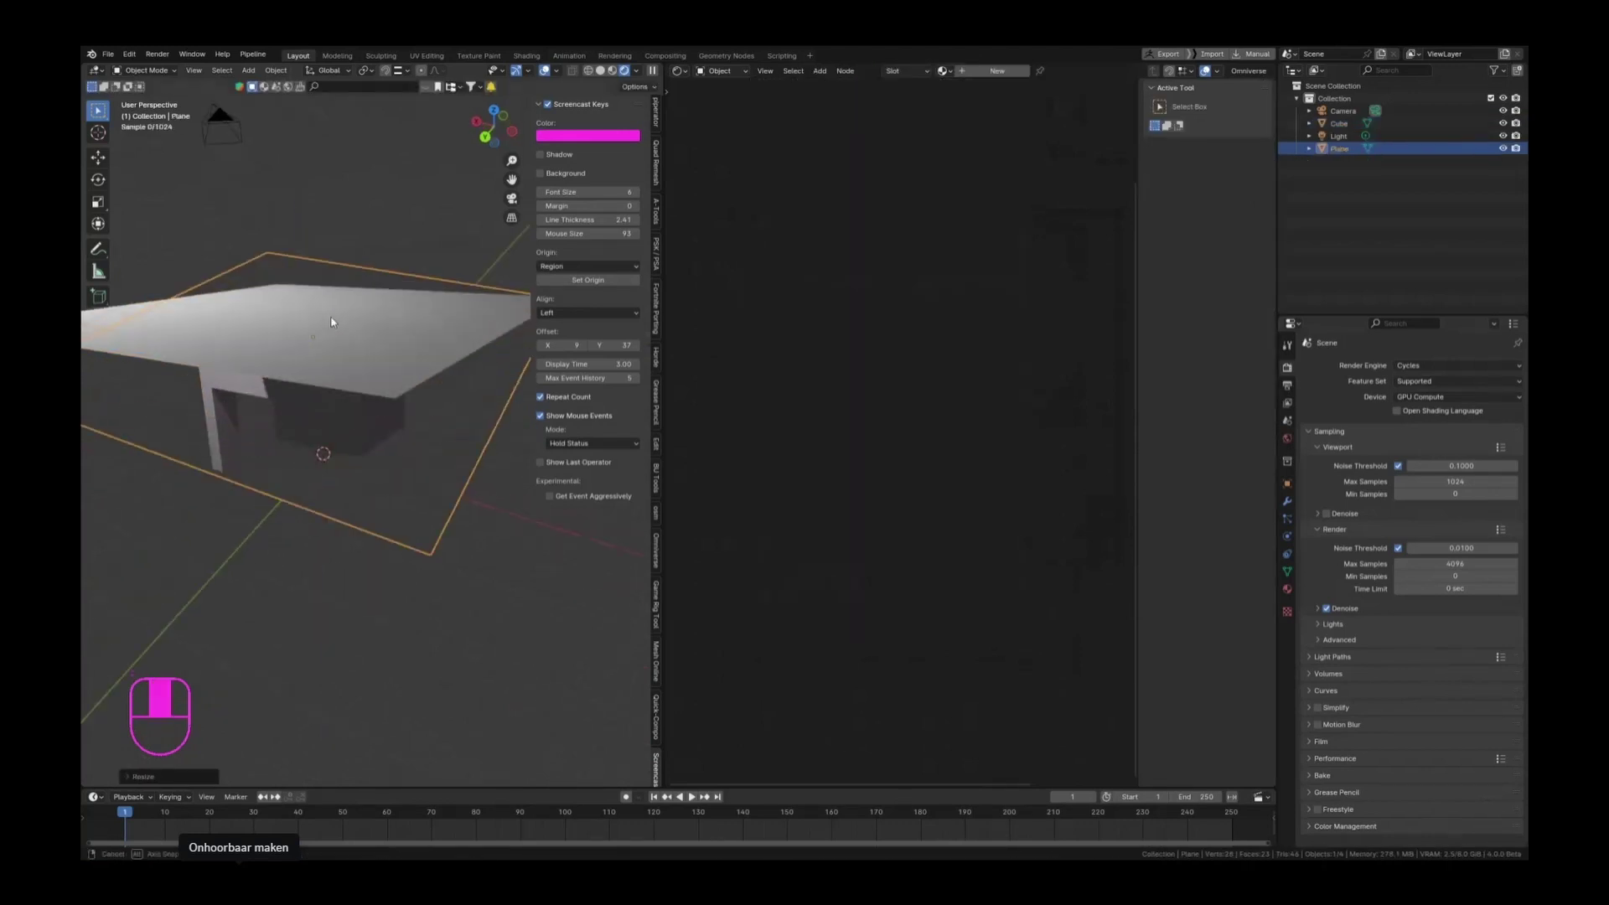
Step: Reposition the plane vertically above the cube
middle_drag(319, 352, 338, 343)
scroll(338, 343, up, 5)
key(g)
key(z)
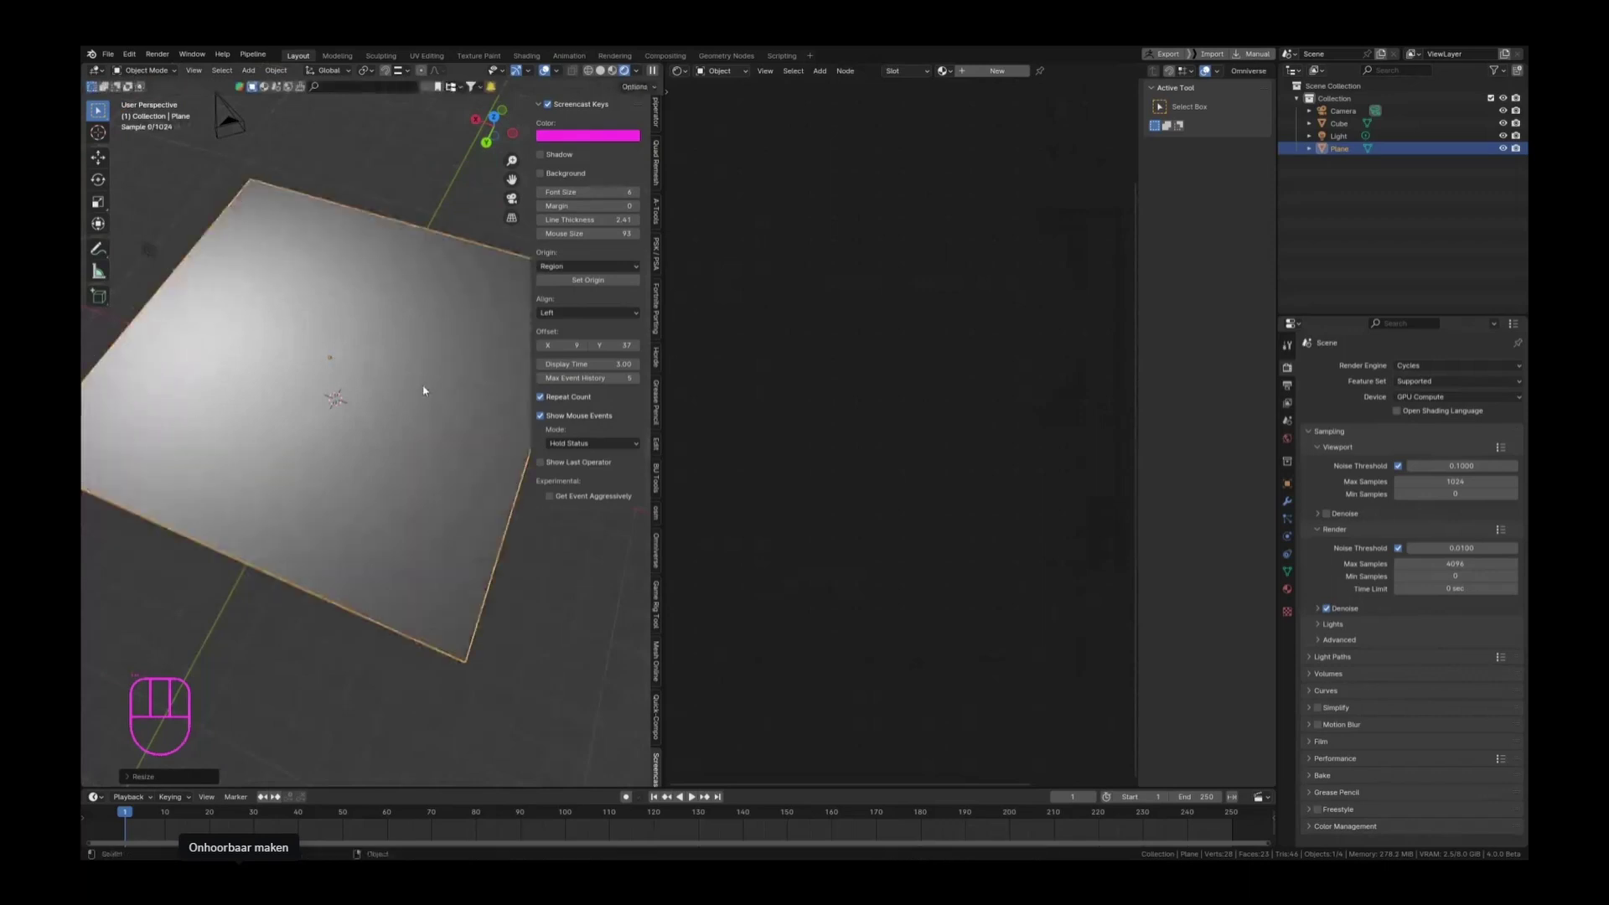
key(Return)
middle_drag(402, 381, 262, 283)
Step: Add loop cuts in both directions to subdivide the plane into a dense grid
key(Tab)
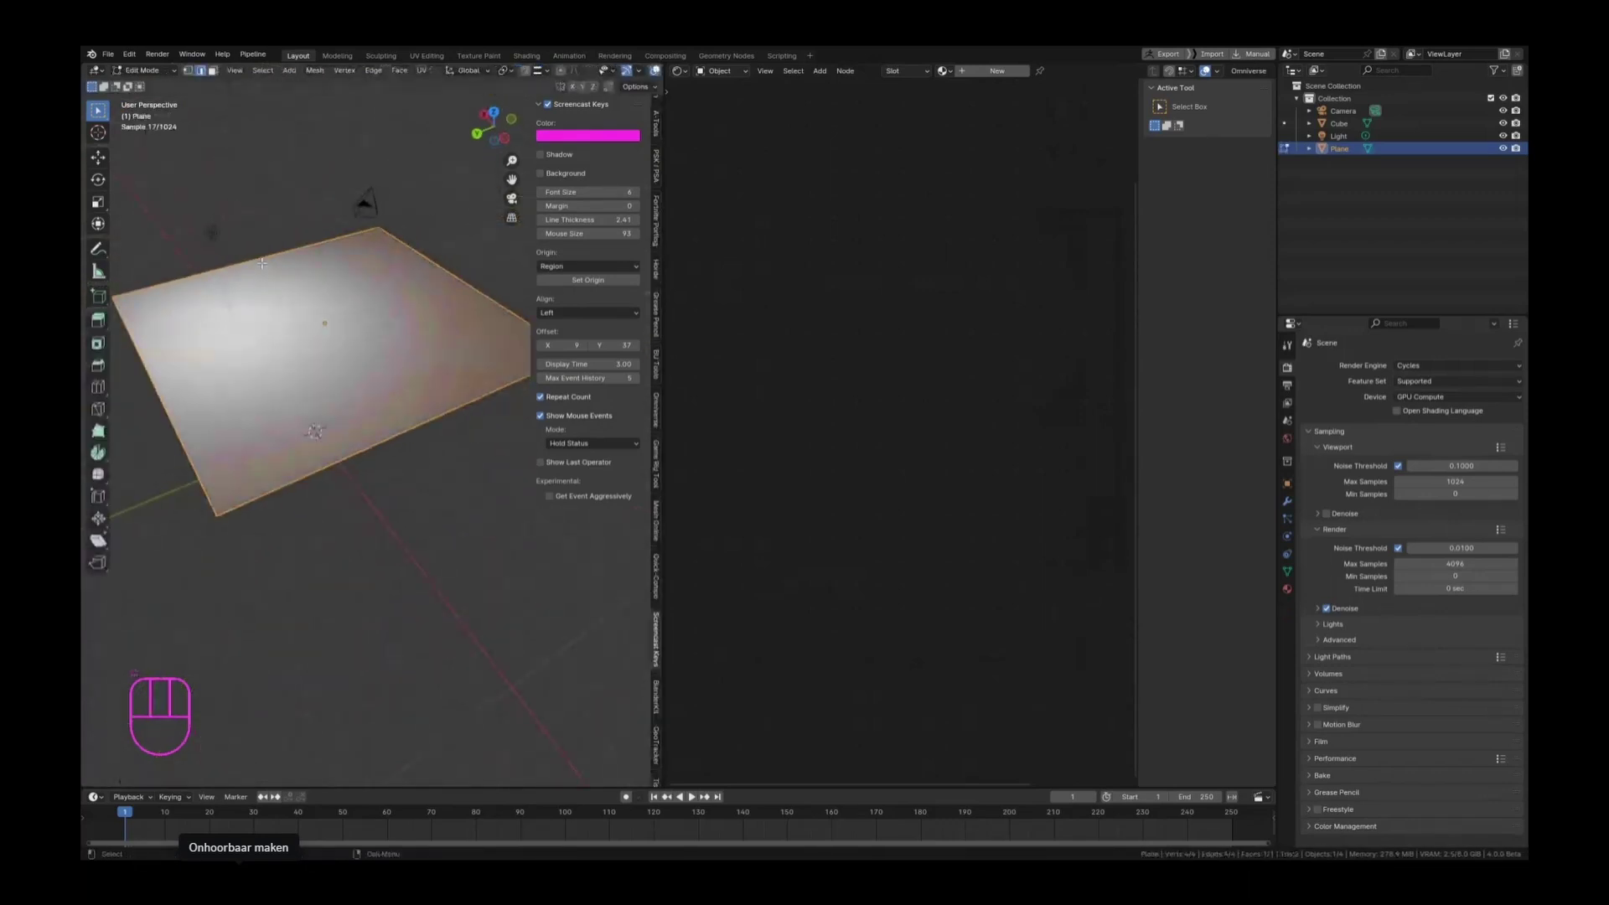
key(ctrl+r)
scroll(261, 262, up, 18)
scroll(262, 262, up, 4)
click(261, 262)
right_click(262, 262)
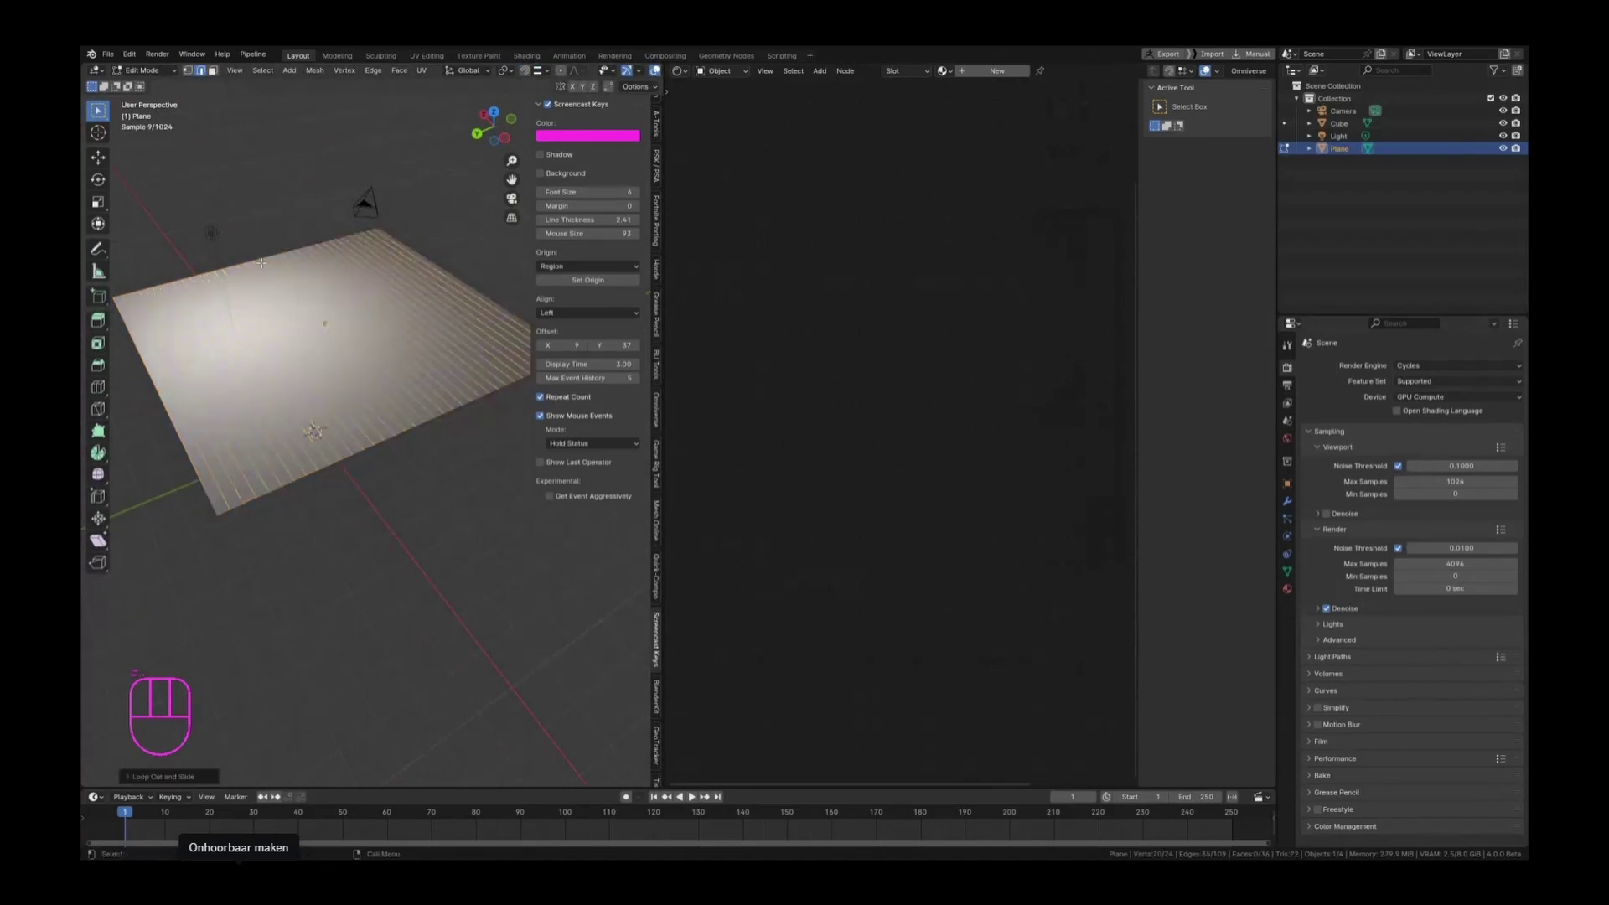
key(ctrl+r)
scroll(439, 282, up, 10)
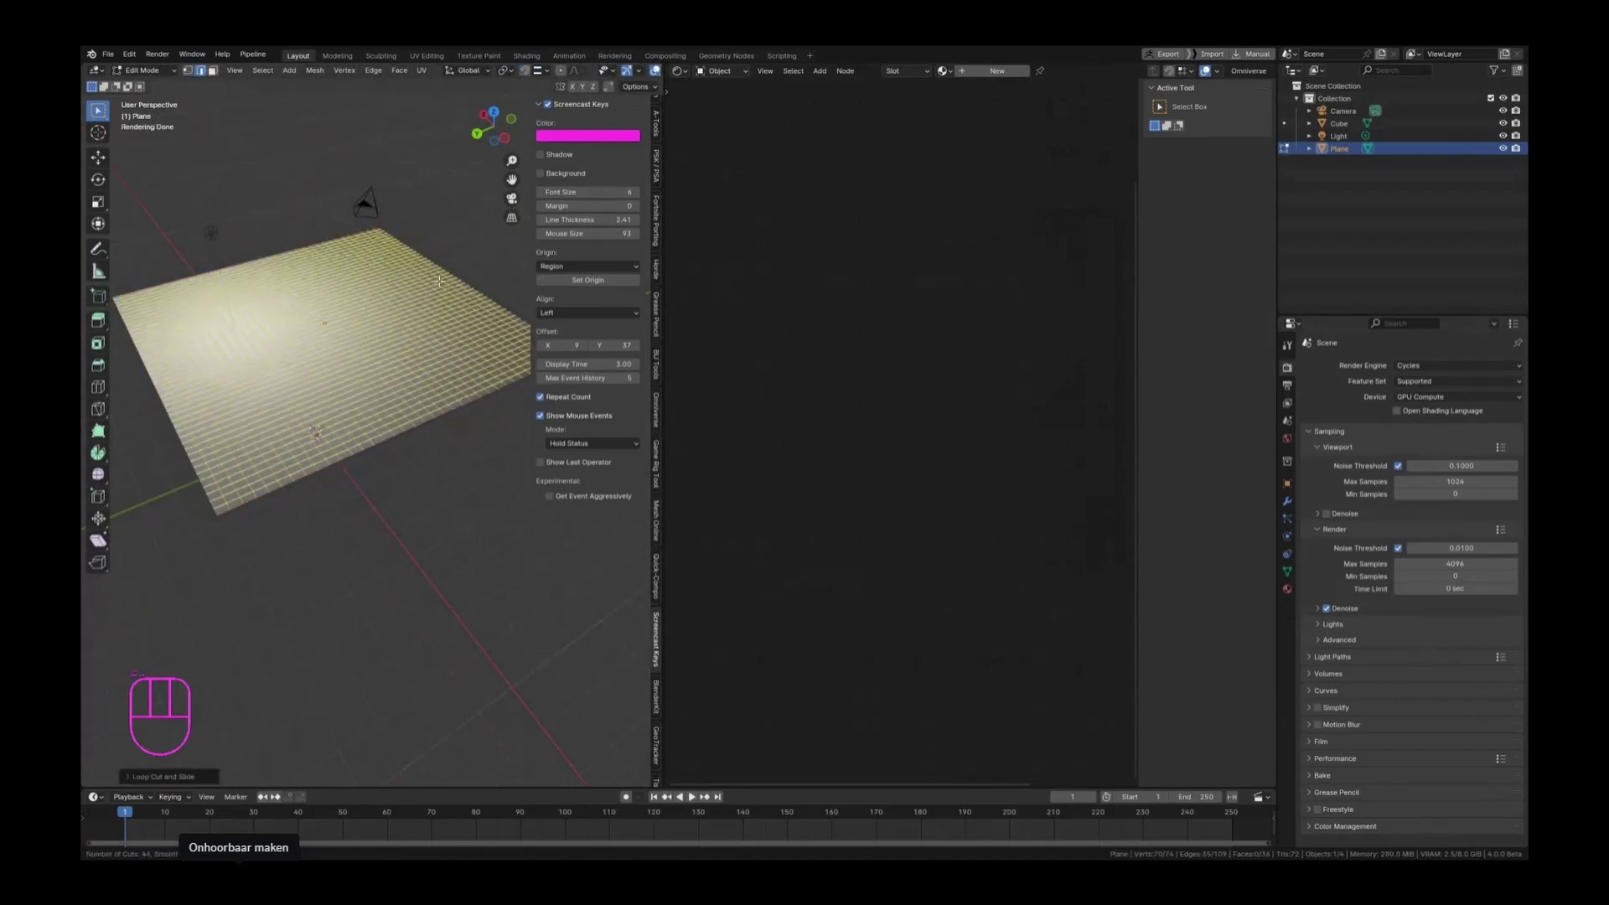
click(438, 282)
key(Tab)
middle_drag(438, 282, 297, 382)
Step: Show the plane's modifier properties and preview another loop cut in edit mode
click(1287, 501)
key(Tab)
middle_drag(343, 333, 259, 294)
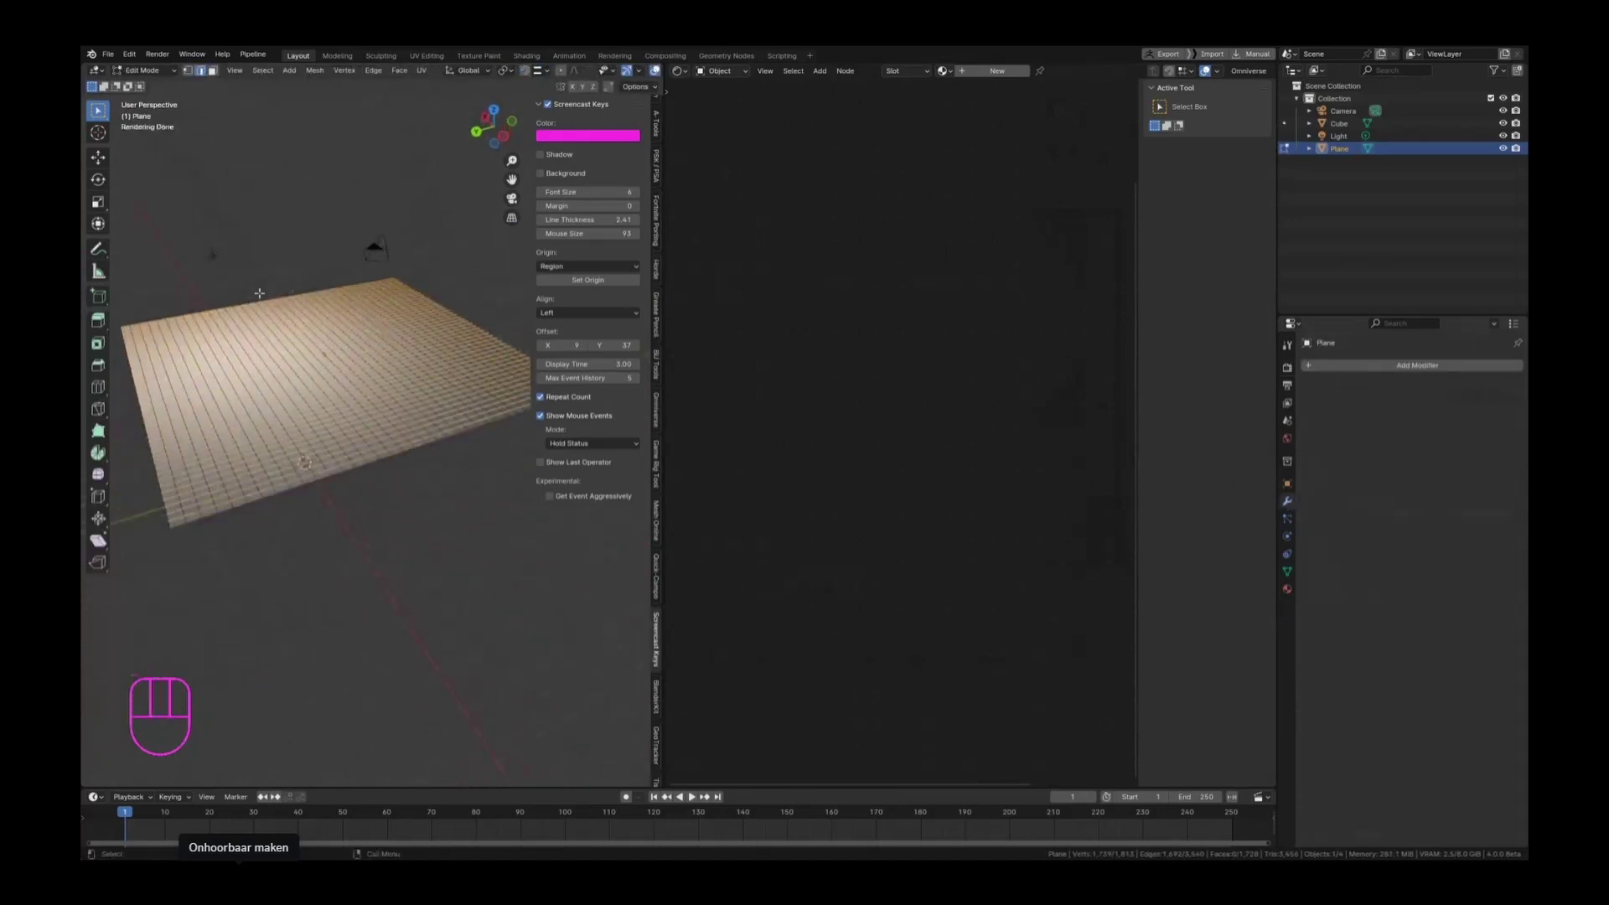
key(ctrl+r)
key(Tab)
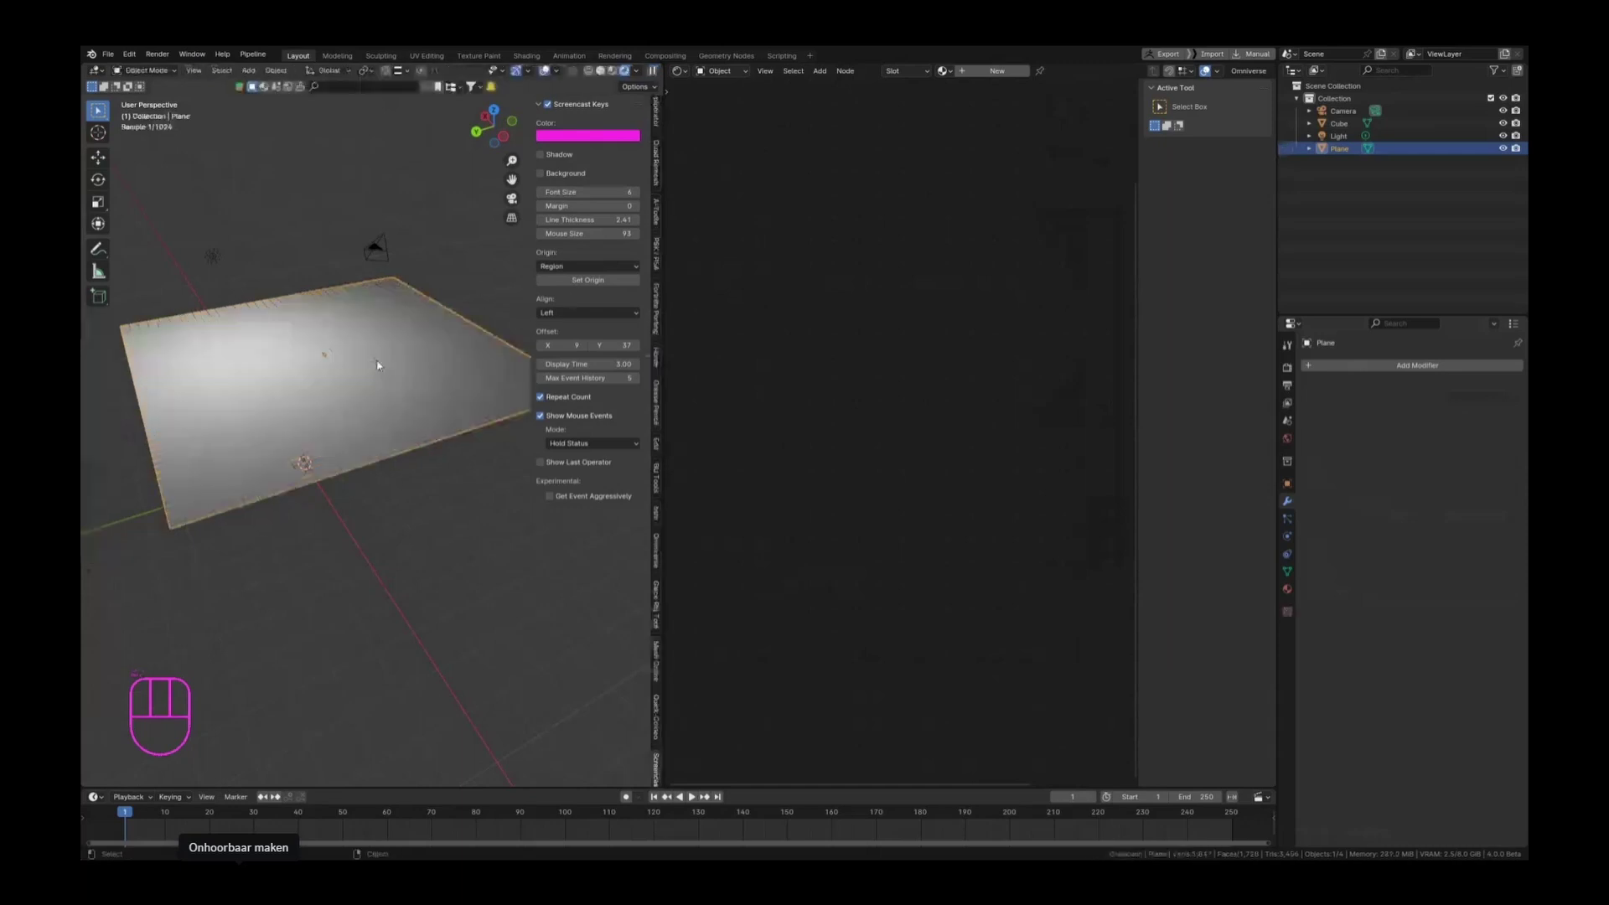
Step: Give the plane Cloth physics and the cube Collision physics
middle_drag(385, 356, 318, 394)
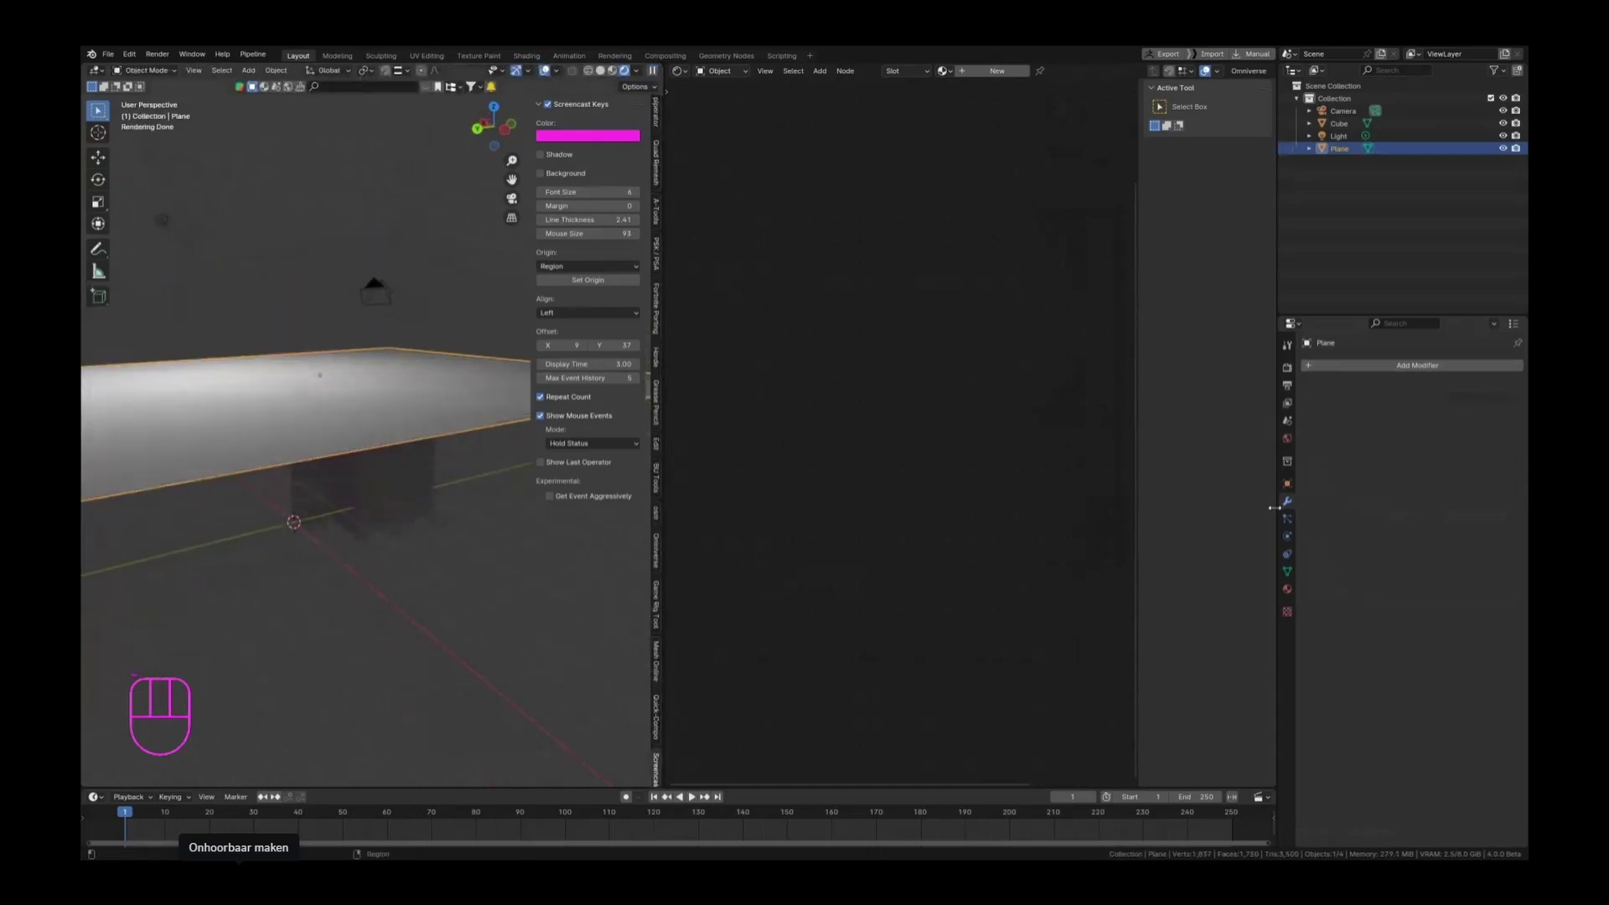
click(1287, 536)
click(1346, 393)
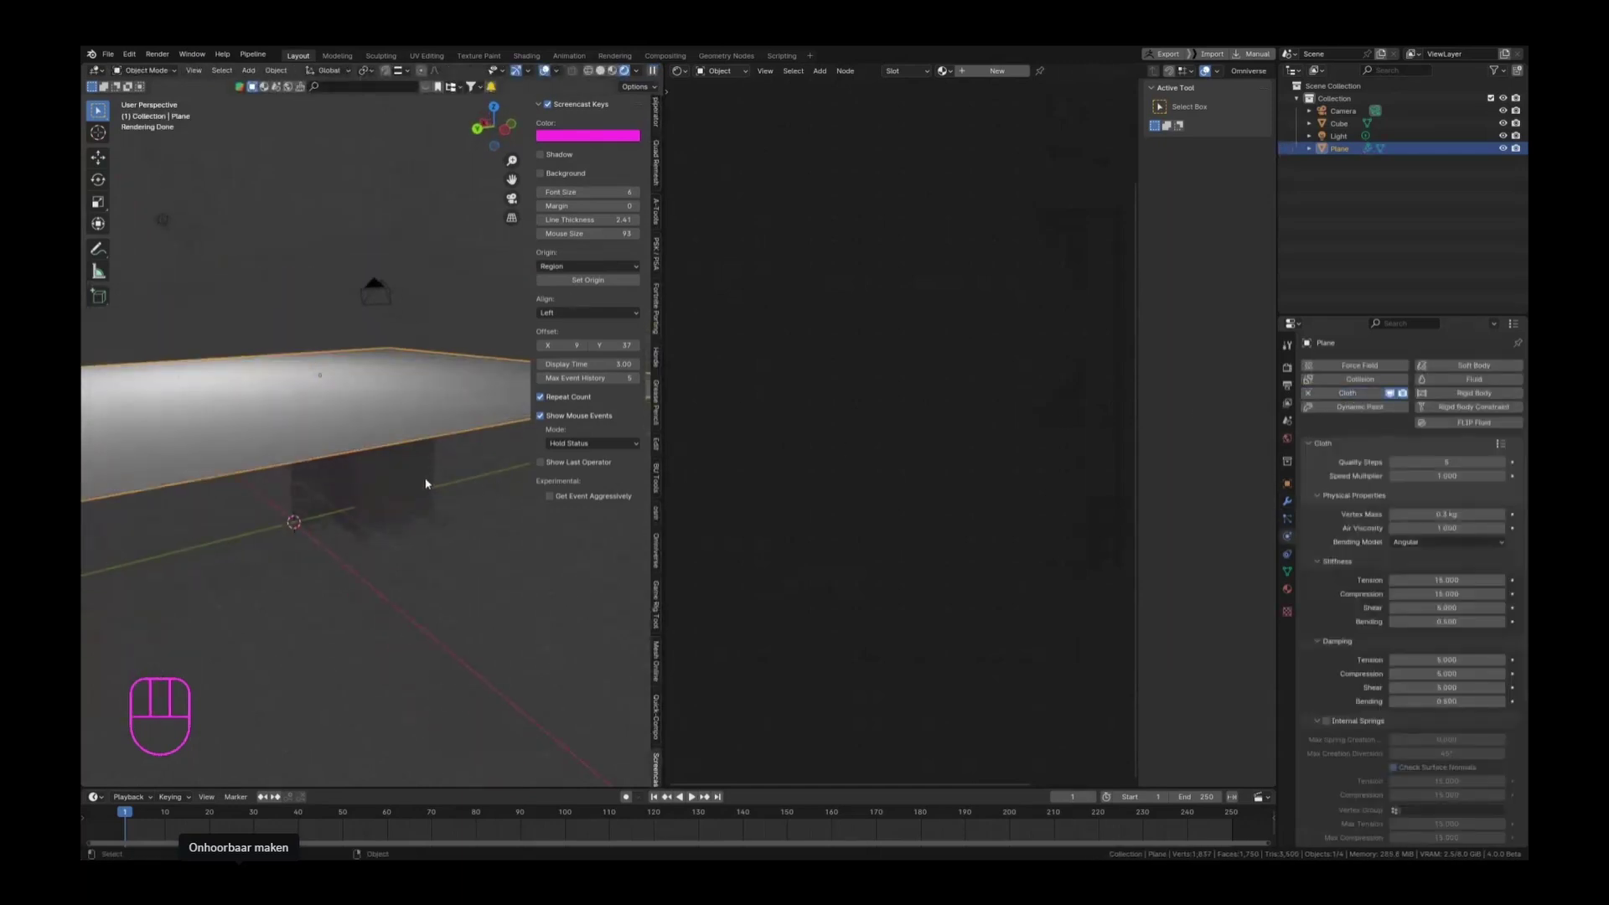
click(1339, 123)
click(1359, 379)
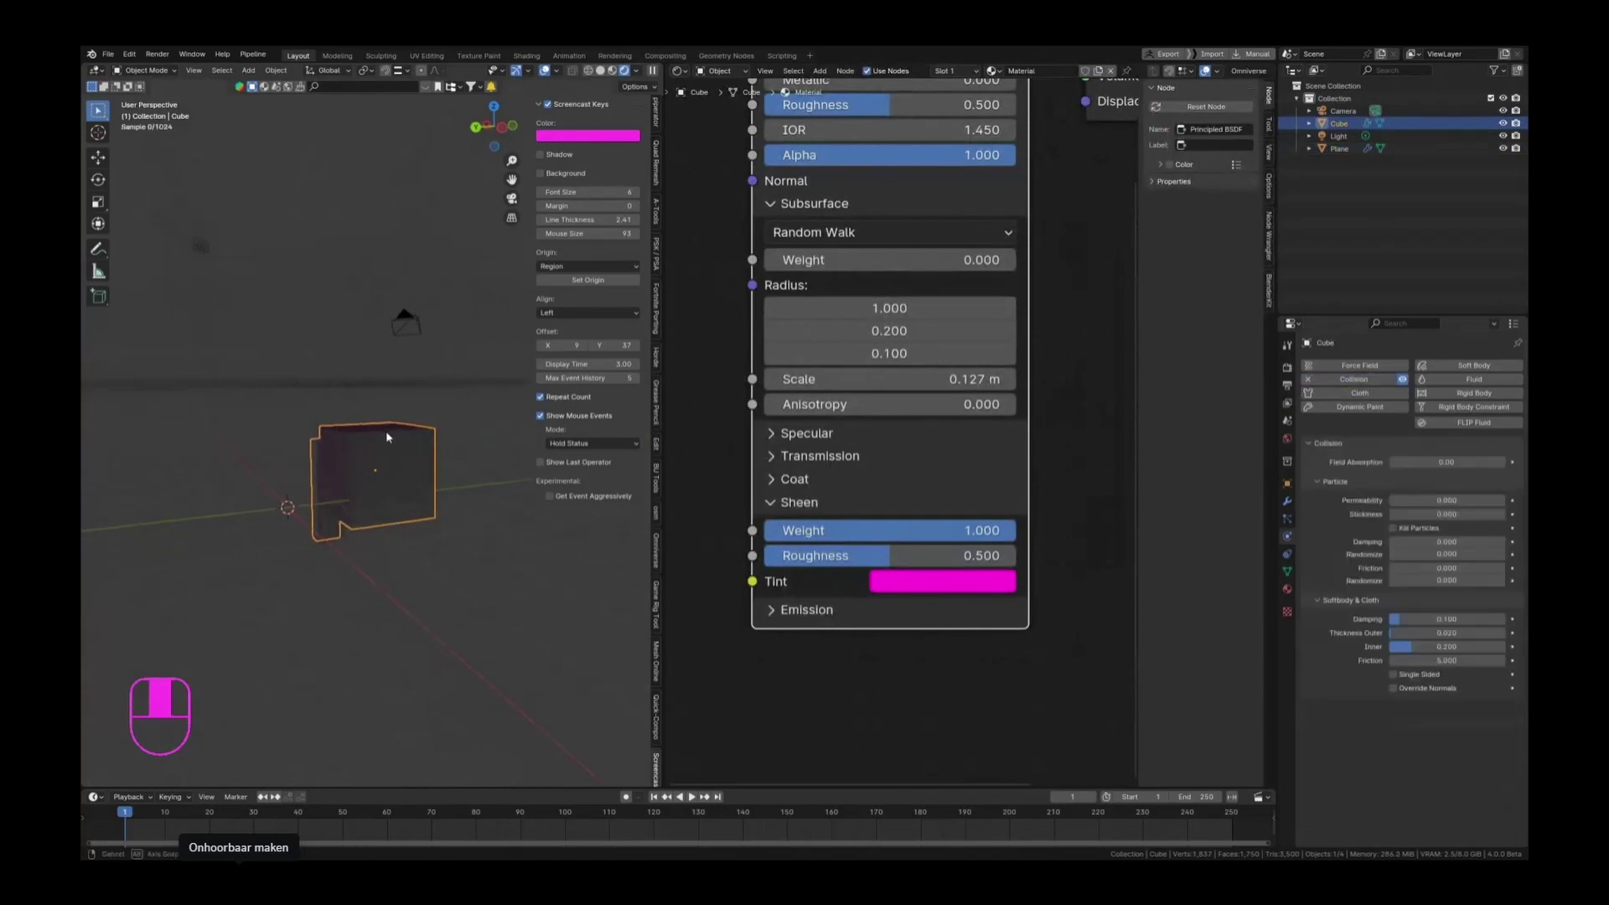
Step: Play the cloth drape, stop it, and rewind to frame 1
key(space)
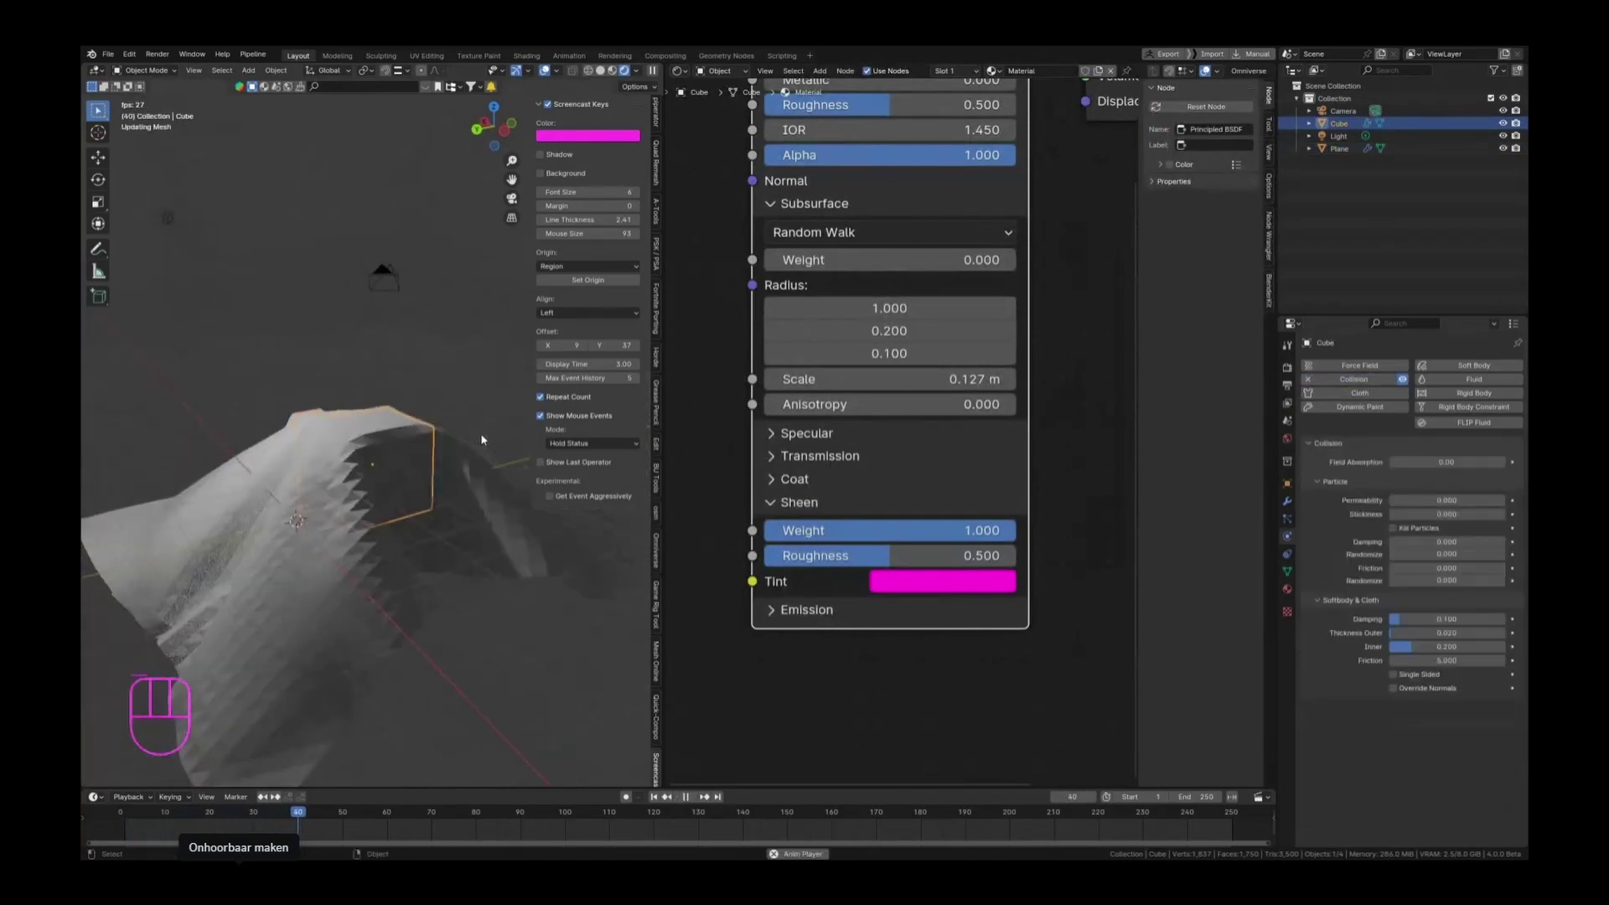
key(space)
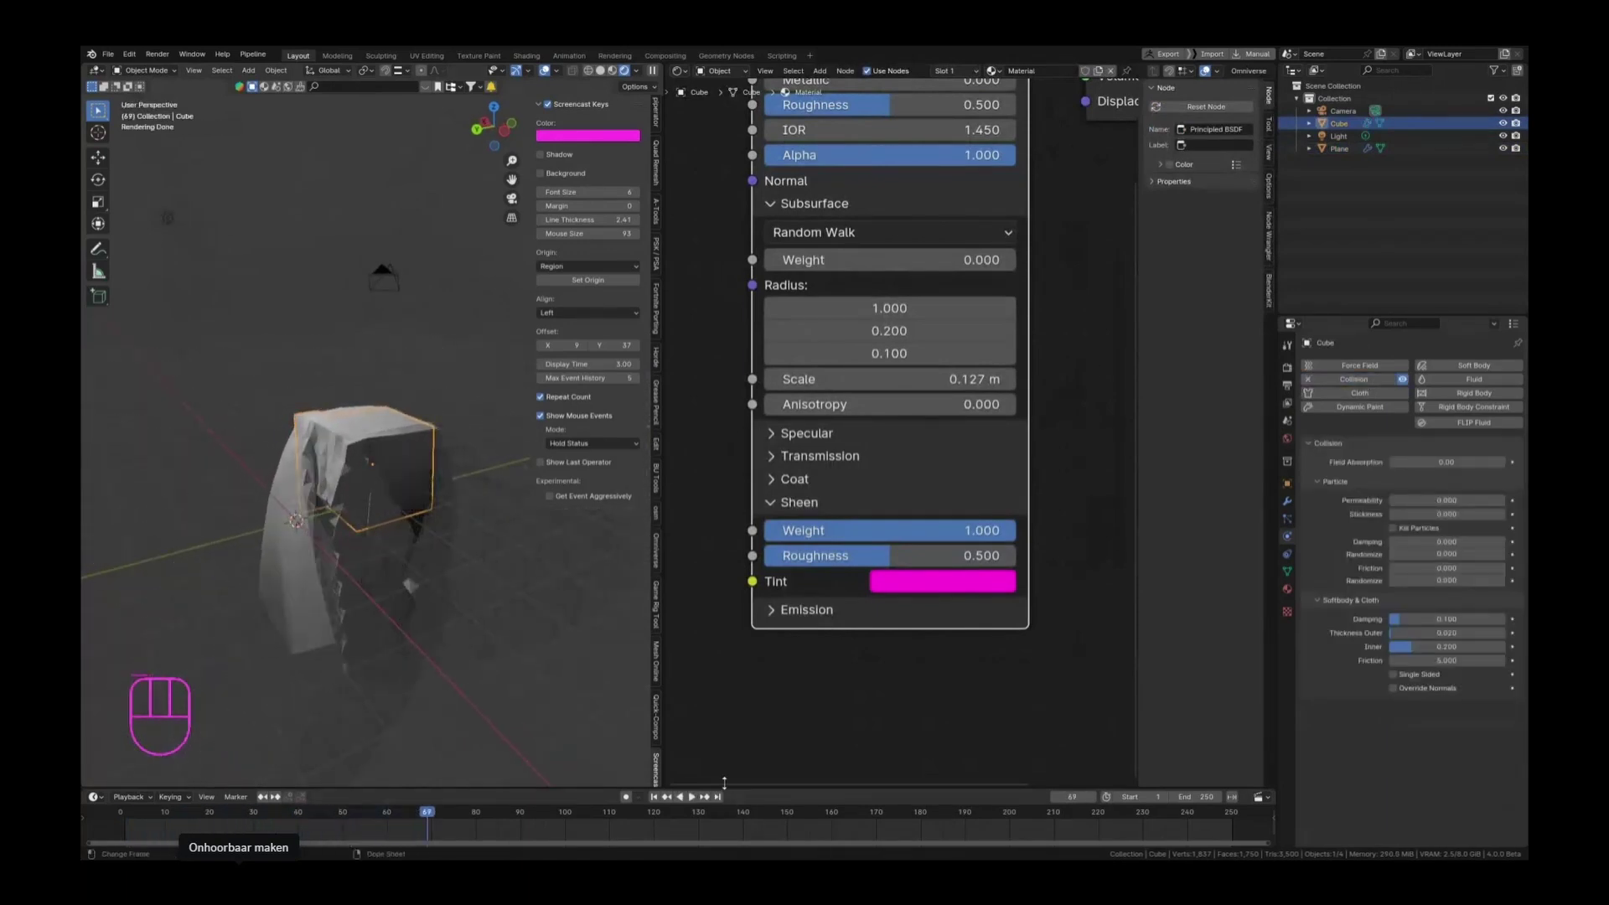
click(654, 797)
click(1287, 501)
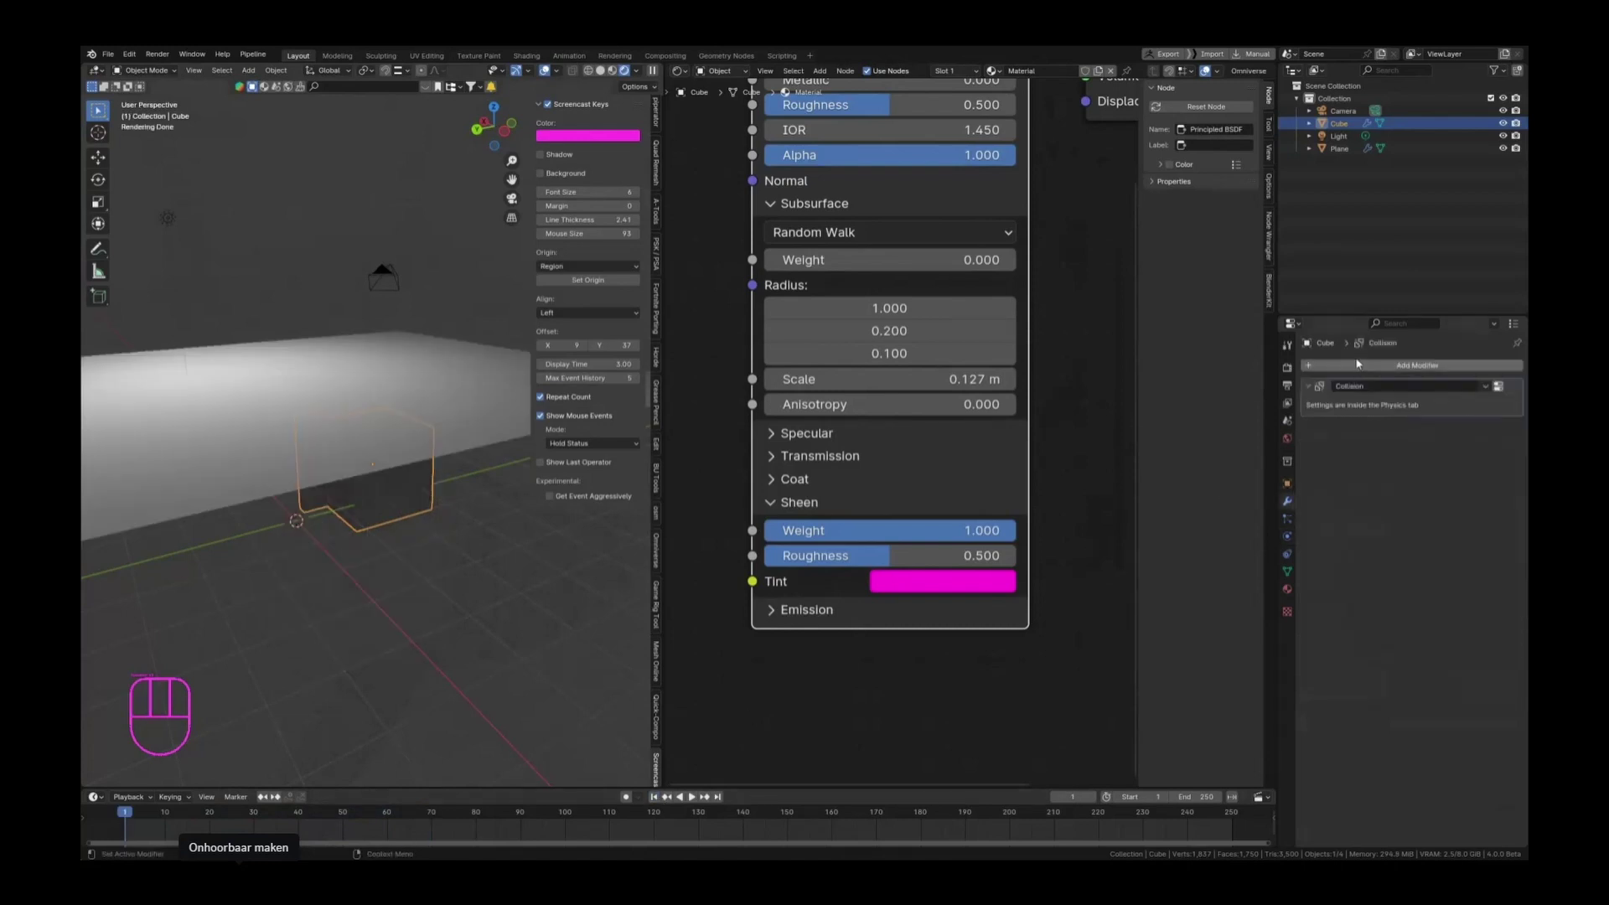
Step: Add a Subdivision Surface modifier to the cube
click(1357, 366)
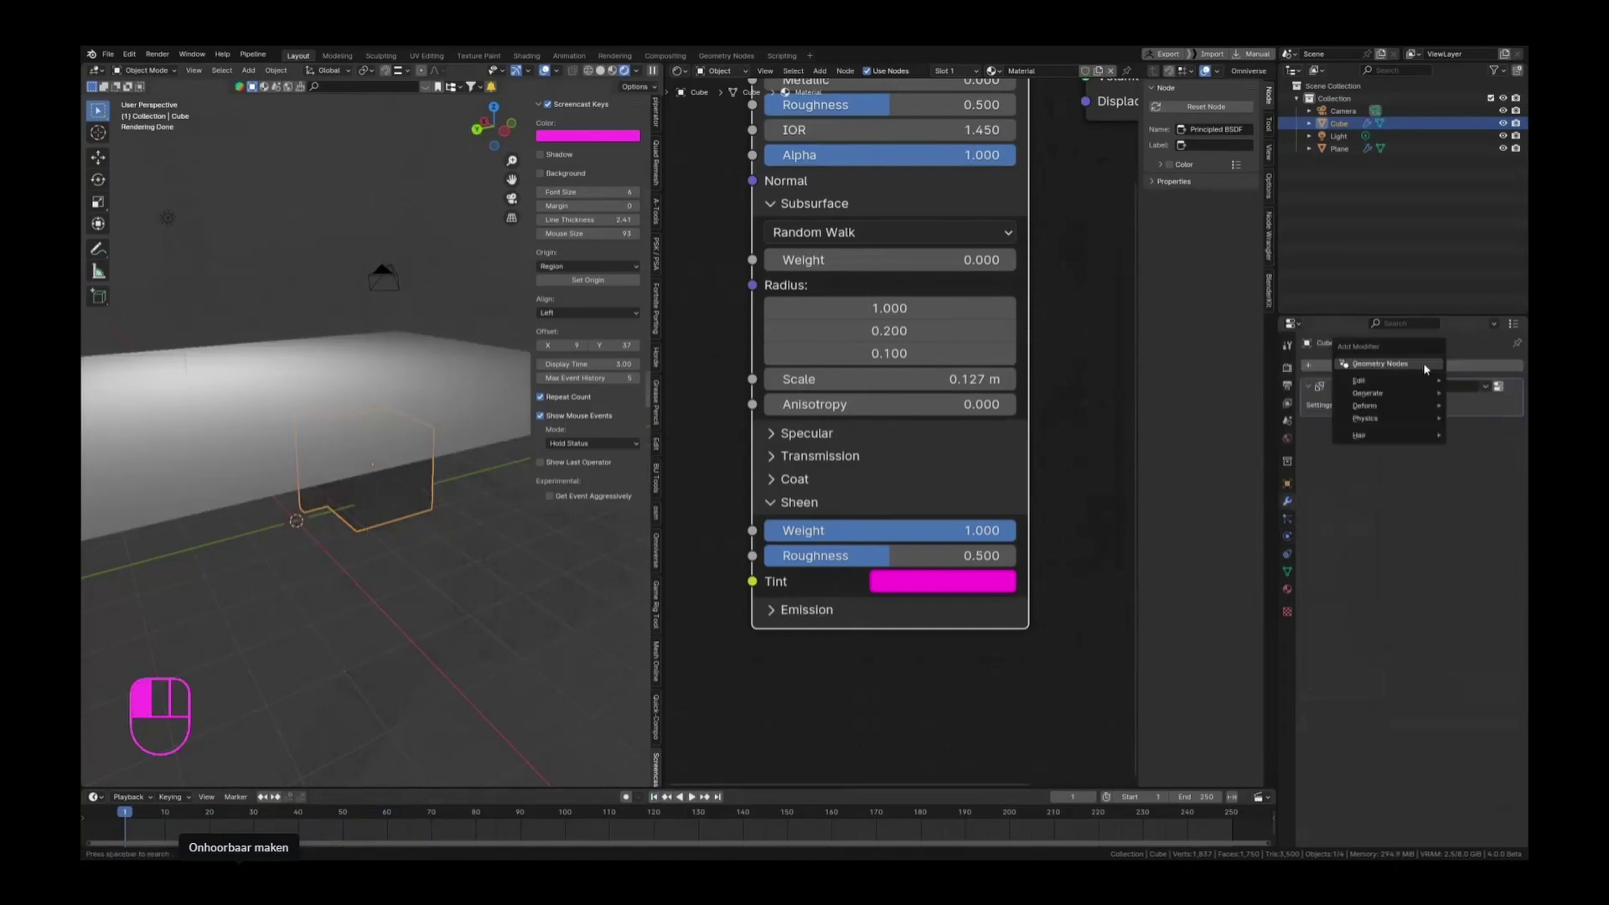
mouse_move(1422, 406)
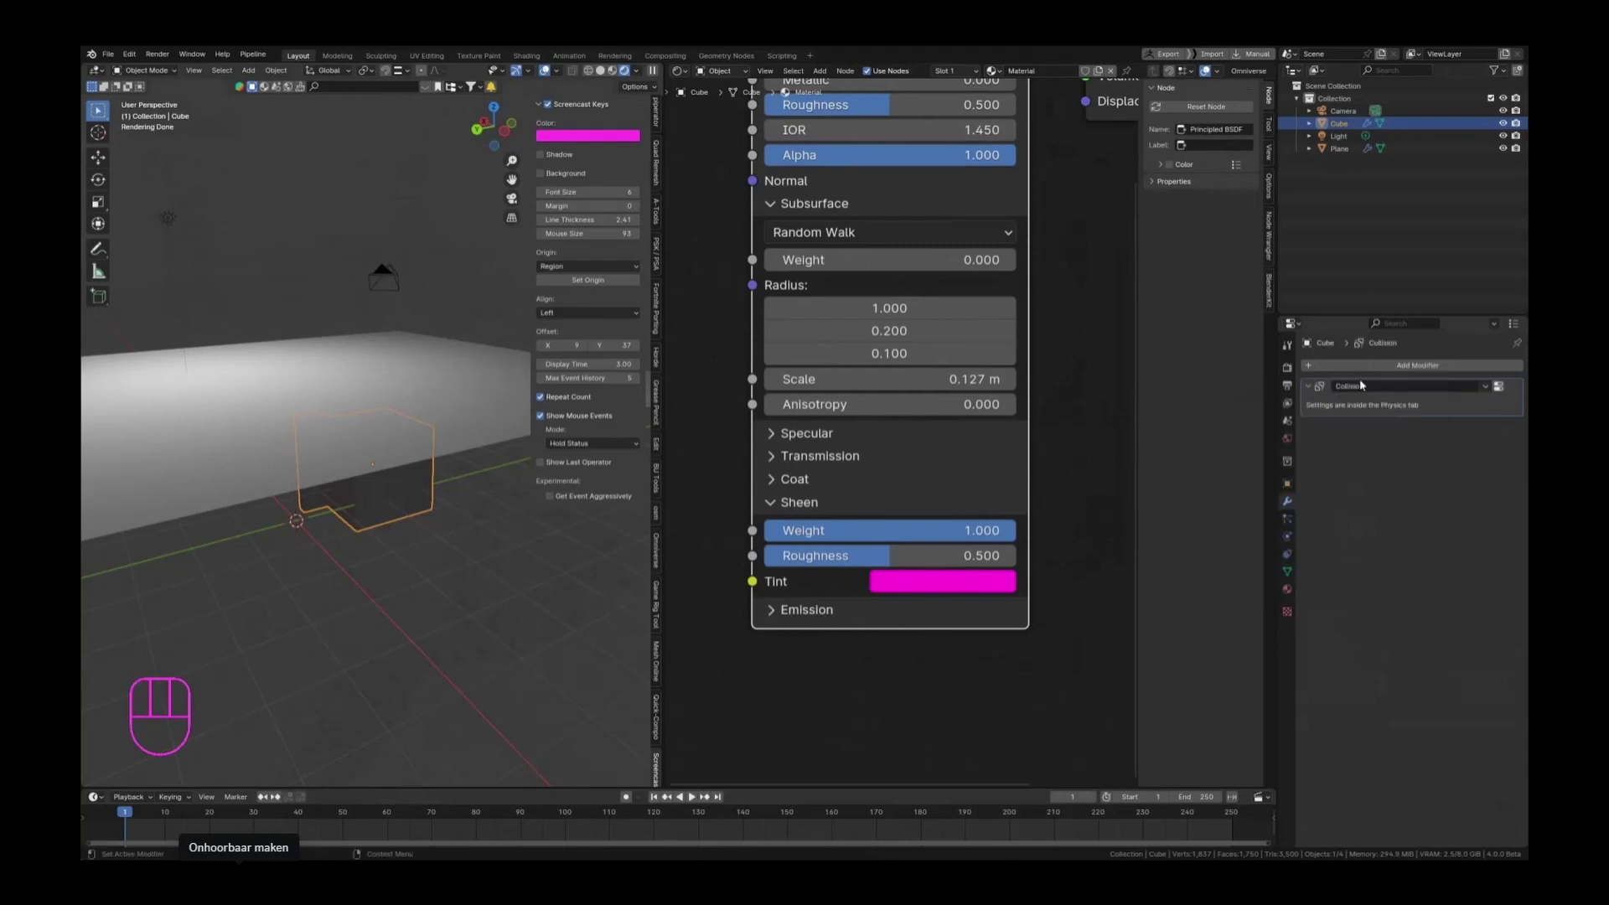
click(1384, 364)
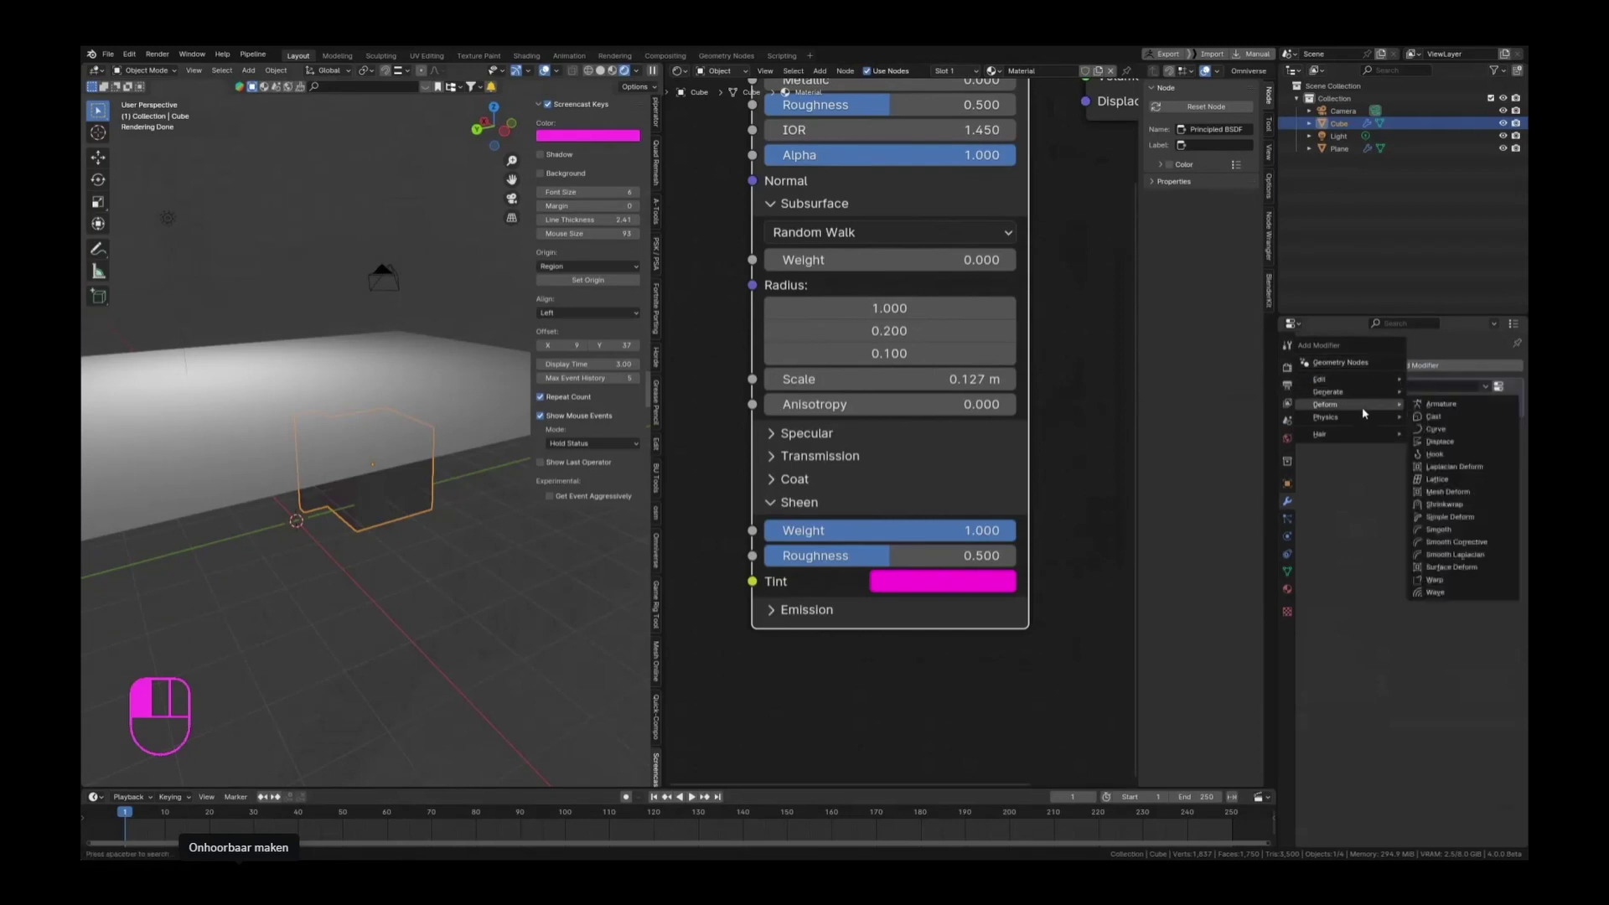
mouse_move(1351, 426)
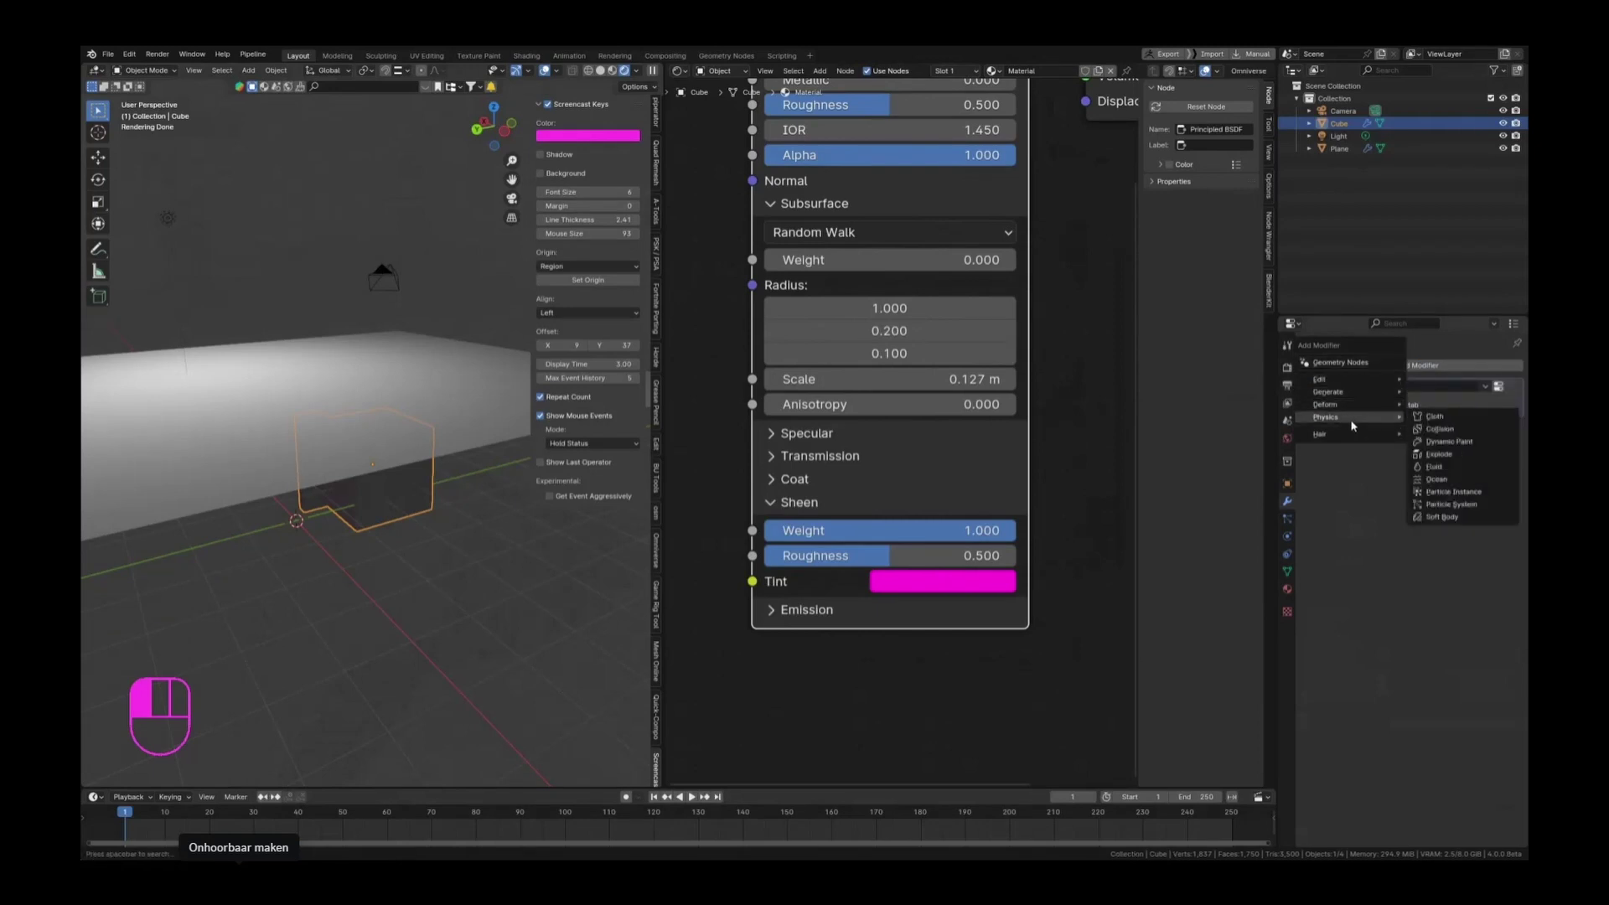
mouse_move(1354, 394)
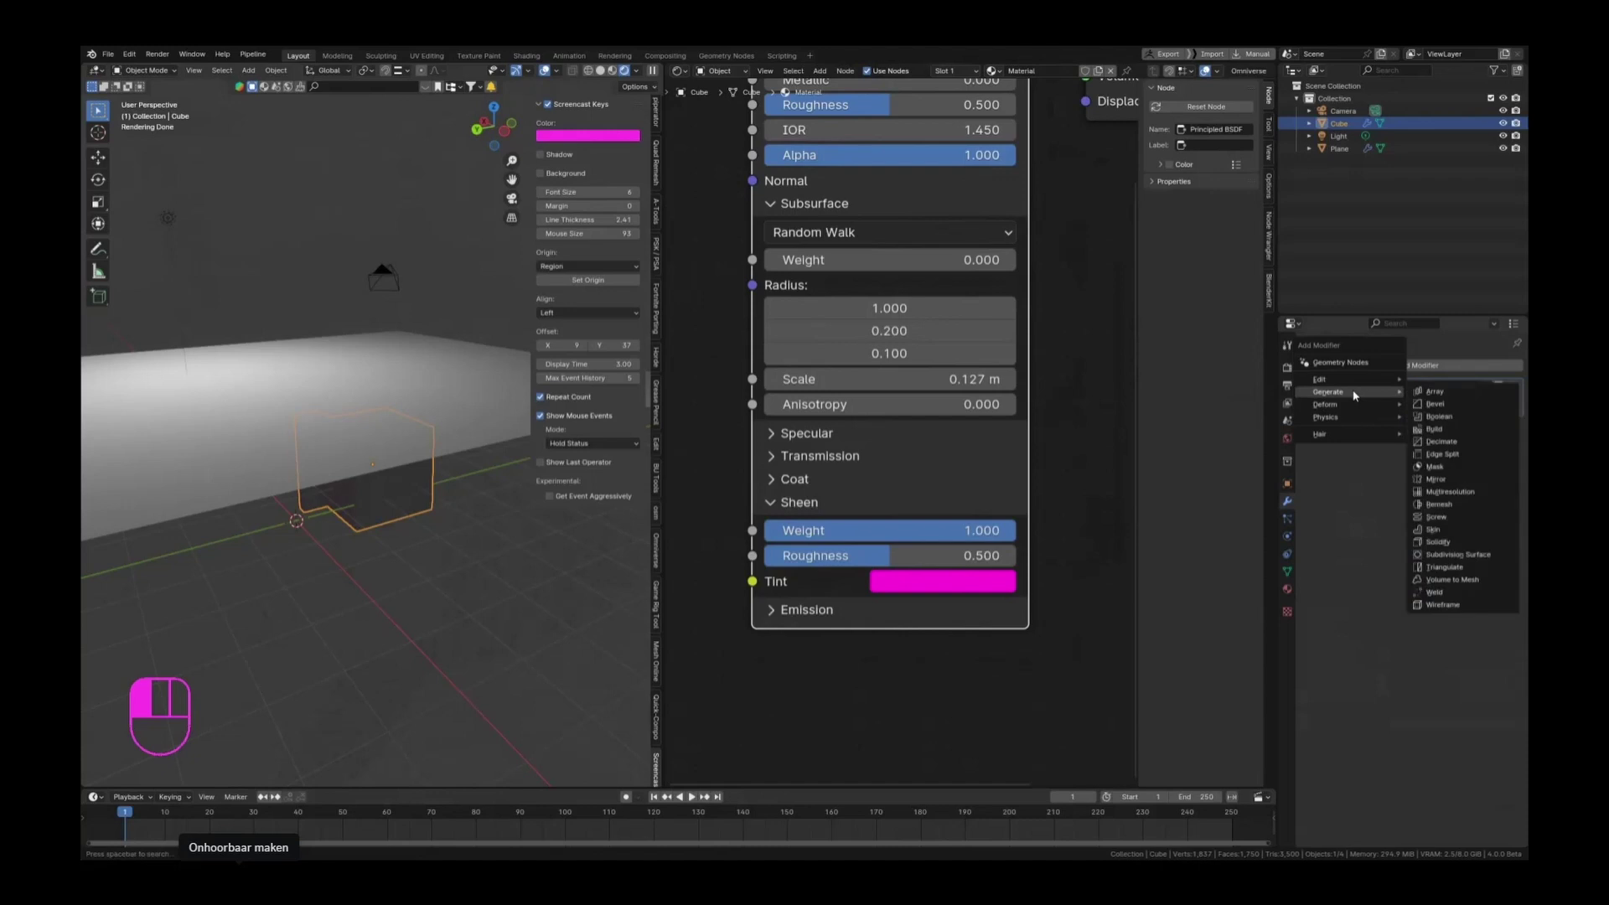
click(1442, 555)
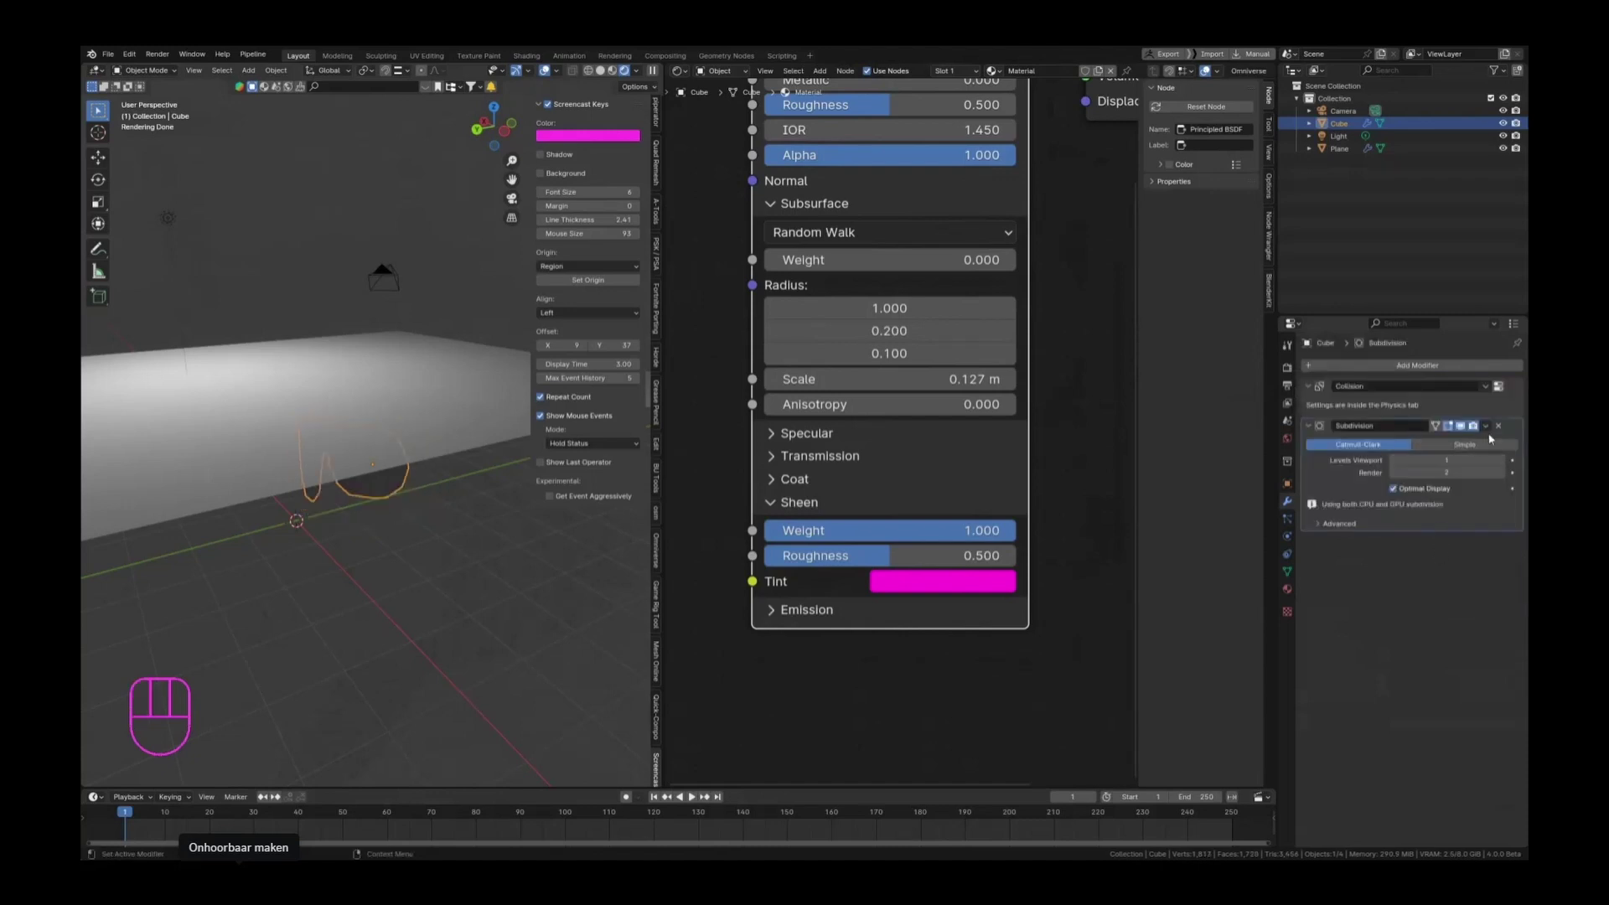
Step: Give the plane a Subdivision Surface at viewport level 2, placed above Cloth, and replay
click(1339, 148)
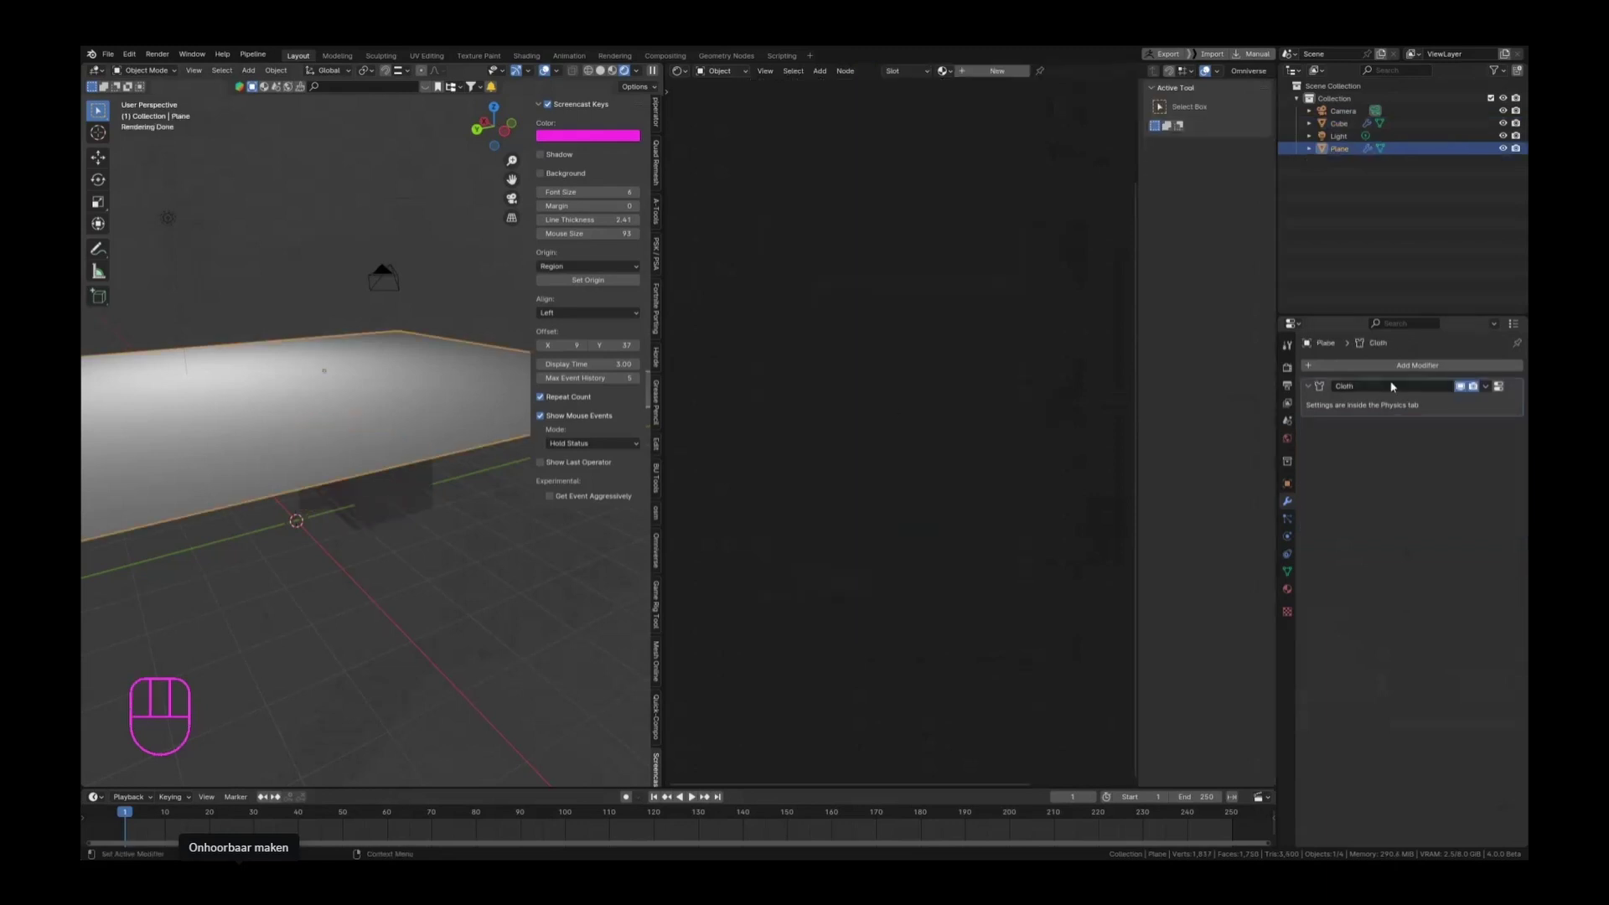
click(1416, 366)
mouse_move(1389, 375)
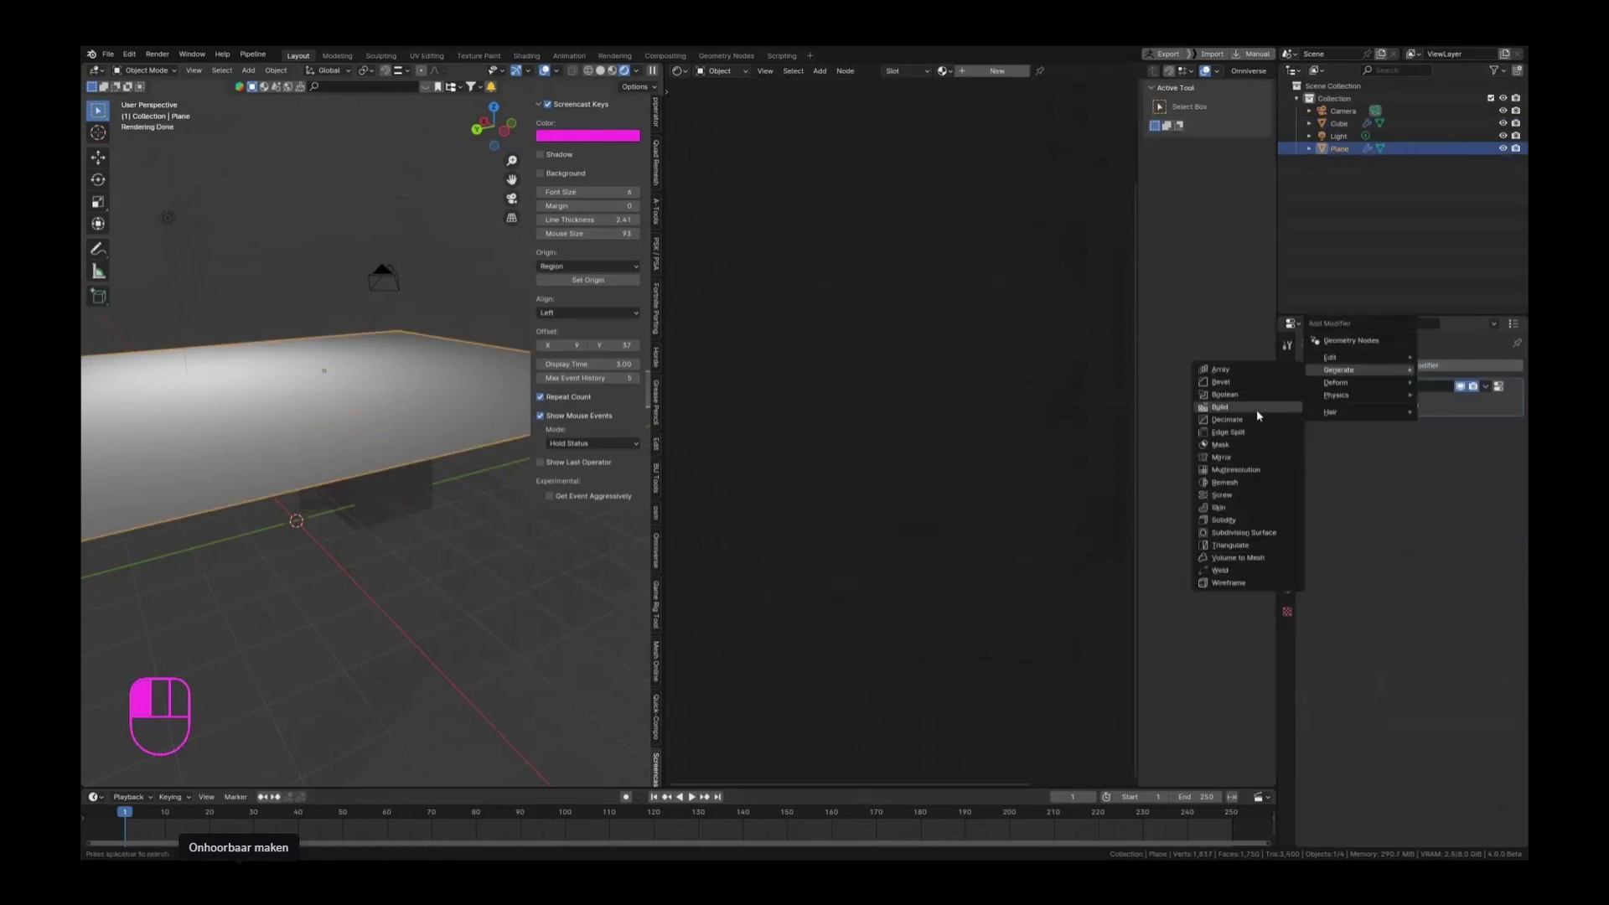
click(1249, 533)
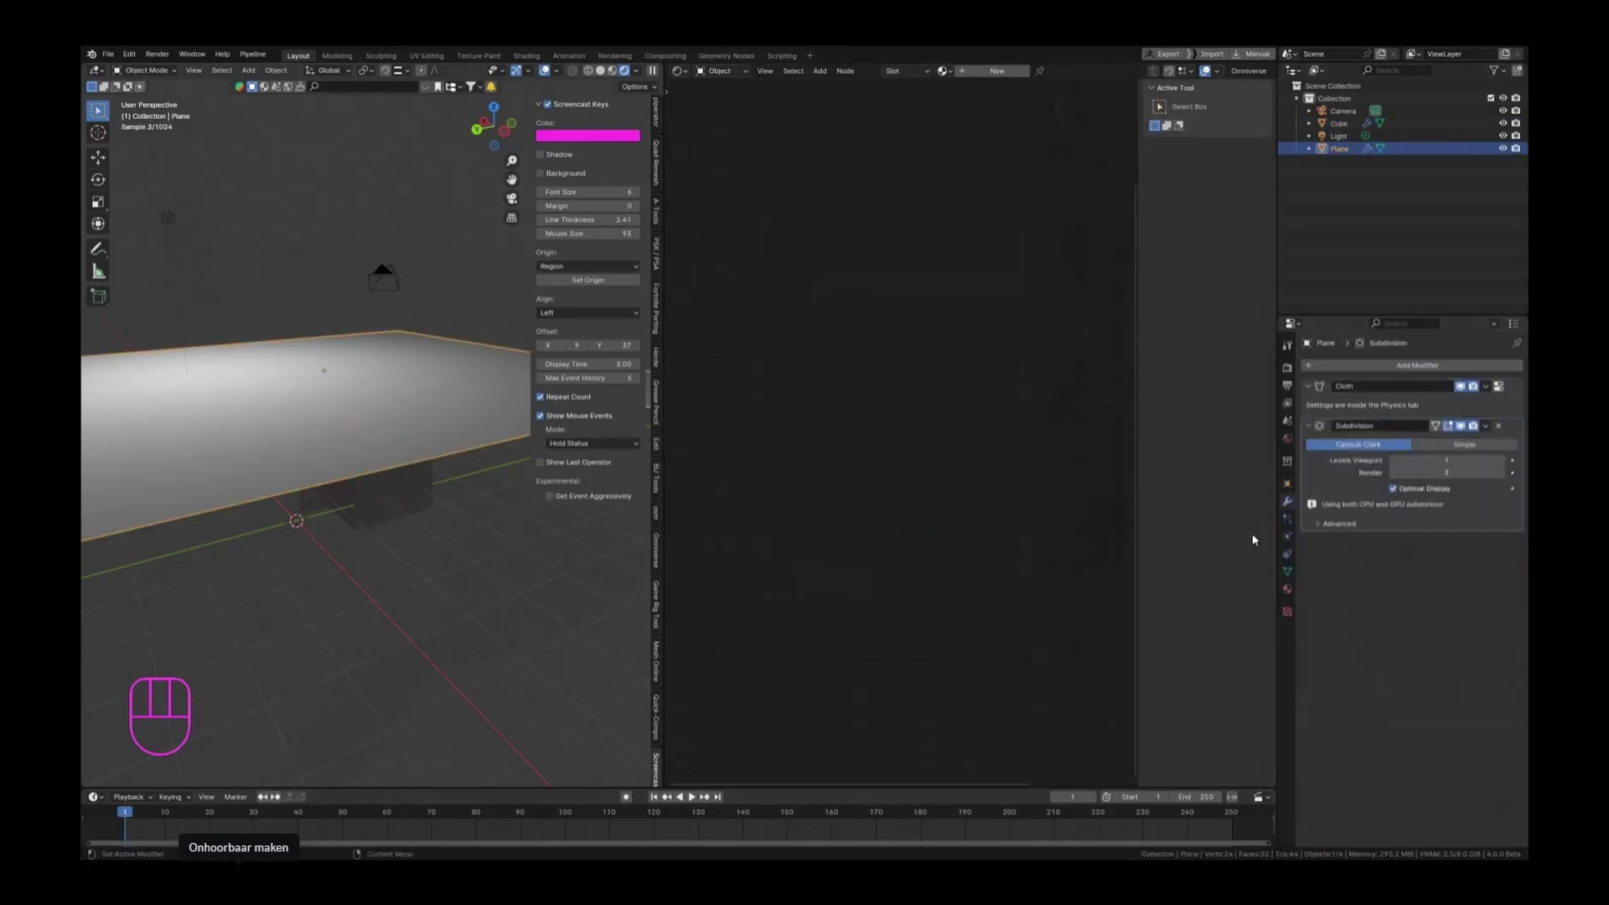
click(1464, 462)
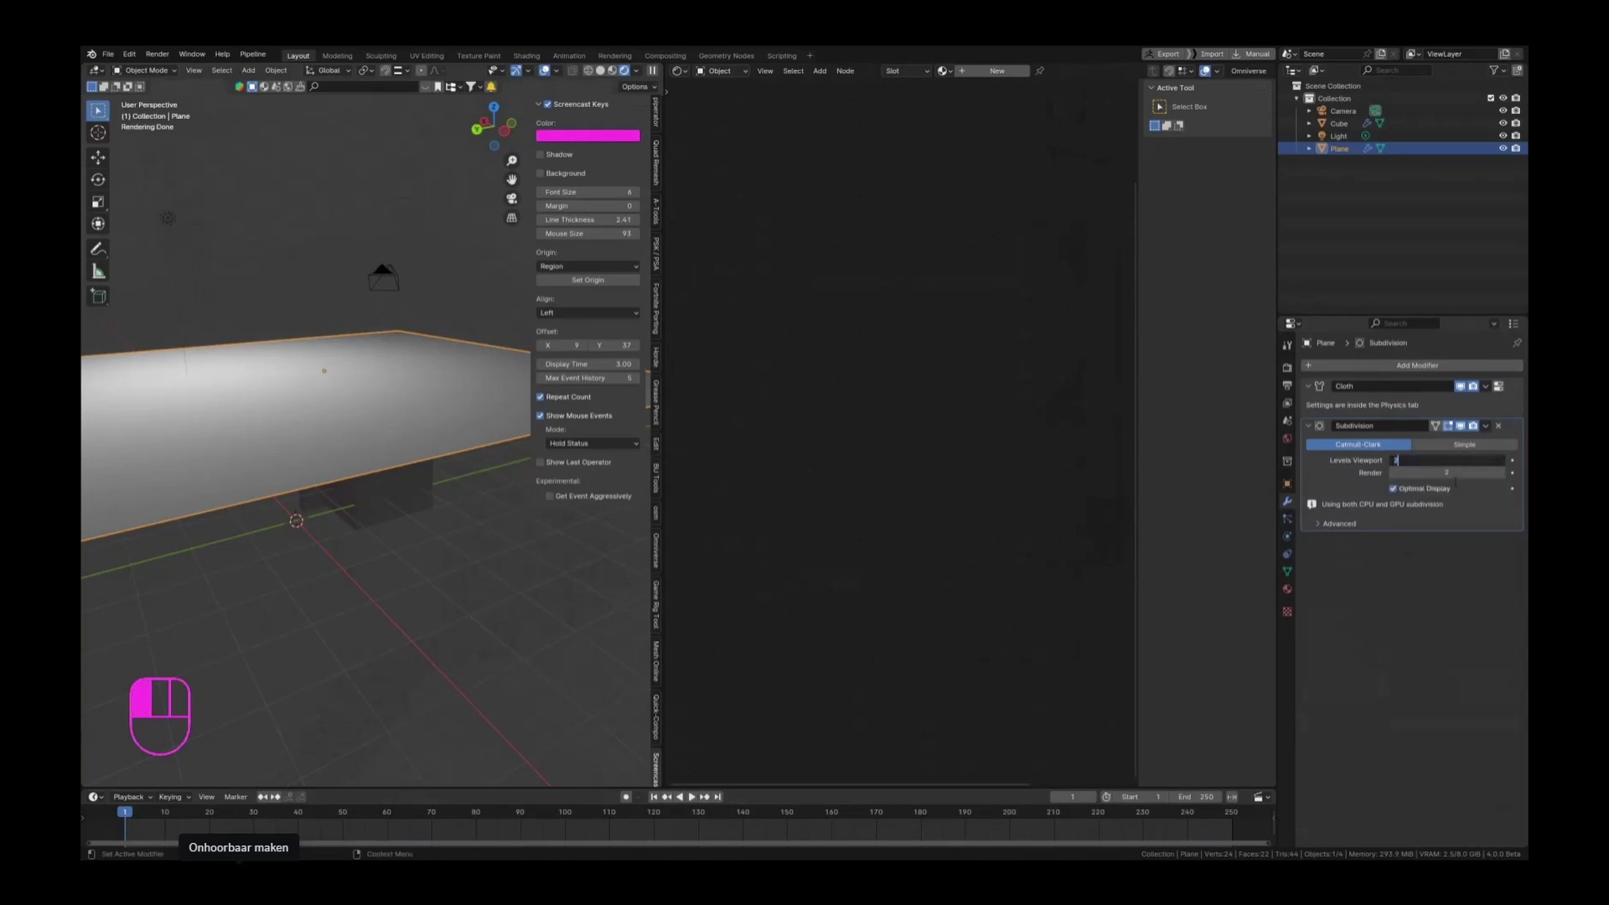
text(2)
drag(1498, 387, 863, 436)
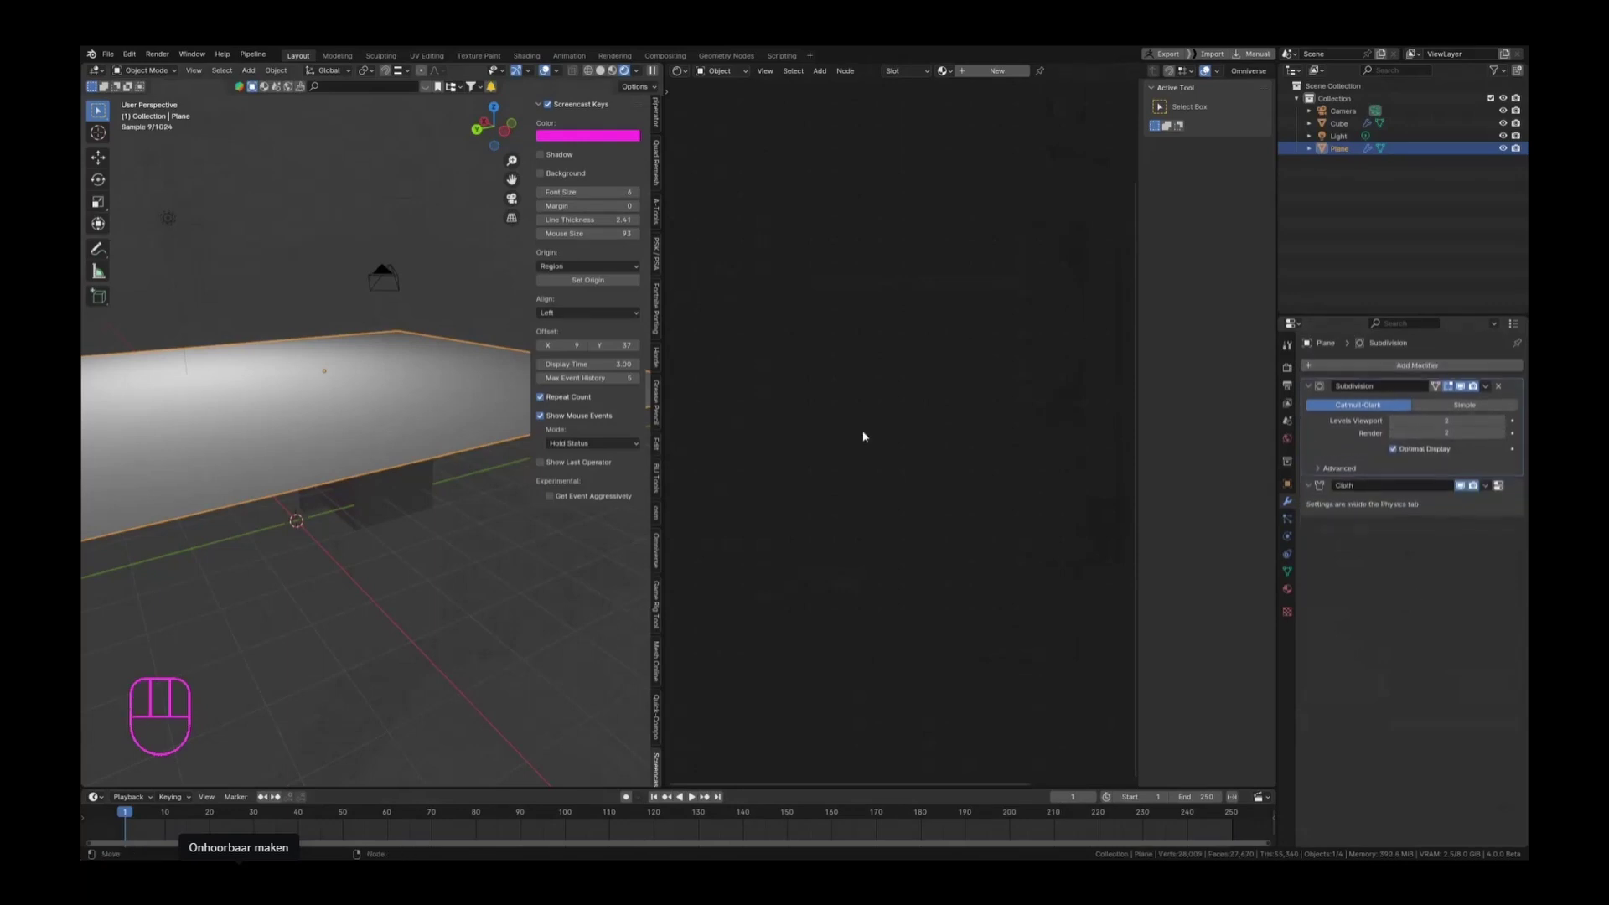
scroll(373, 370, down, 3)
key(space)
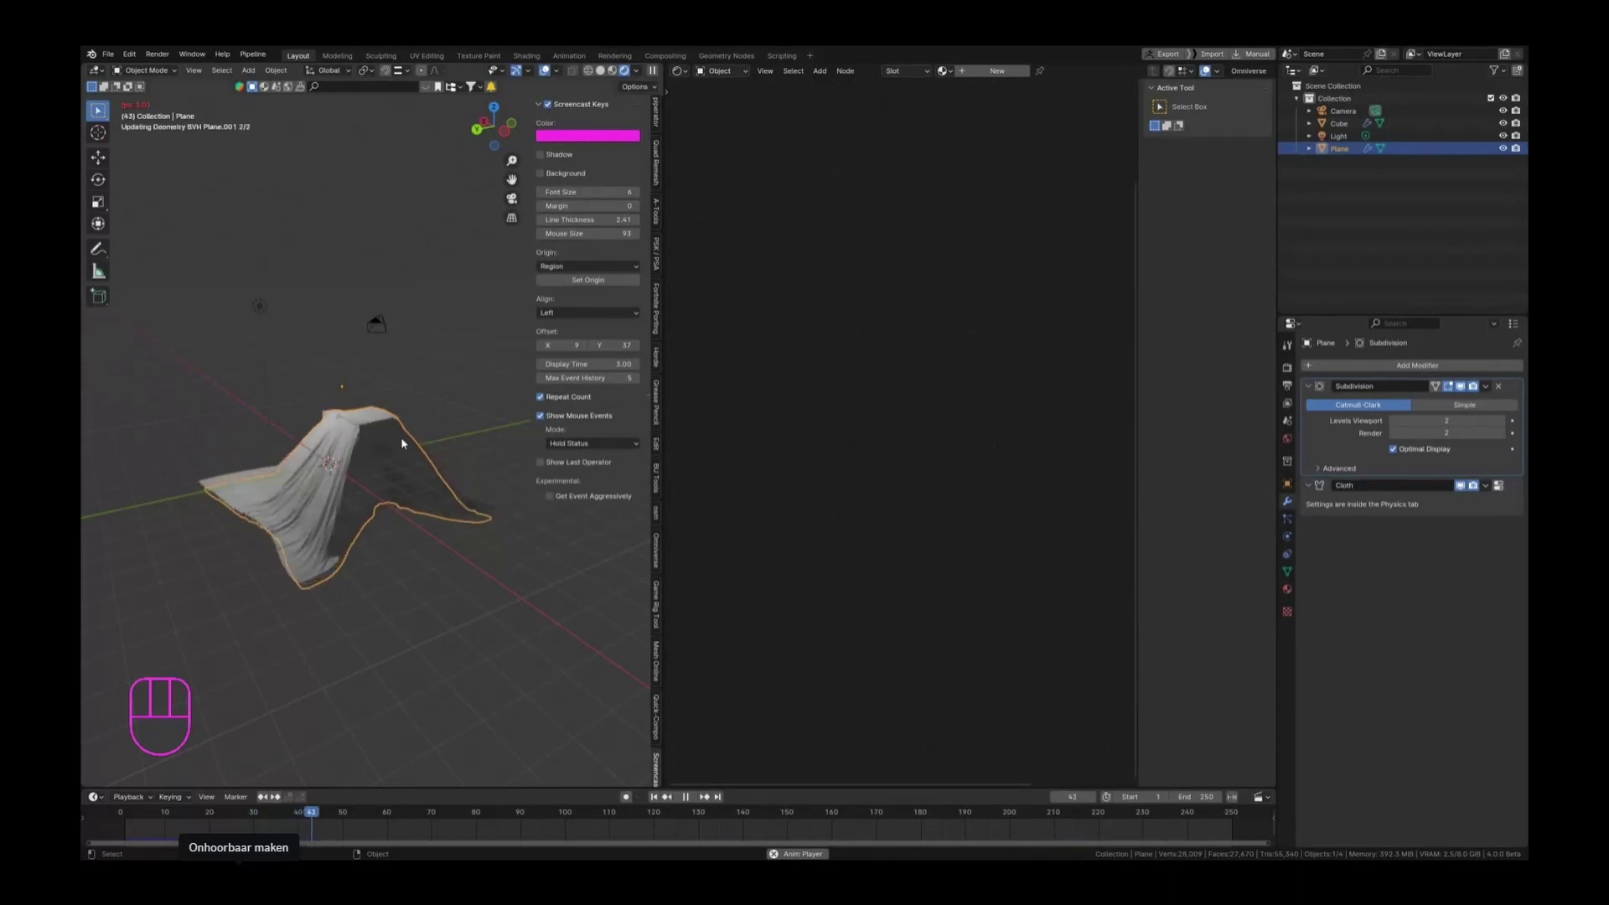
Step: Stop the simulation at frame 44 and shade the draped cloth smooth
key(space)
scroll(401, 436, up, 2)
right_click(401, 428)
click(401, 429)
scroll(315, 379, up, 2)
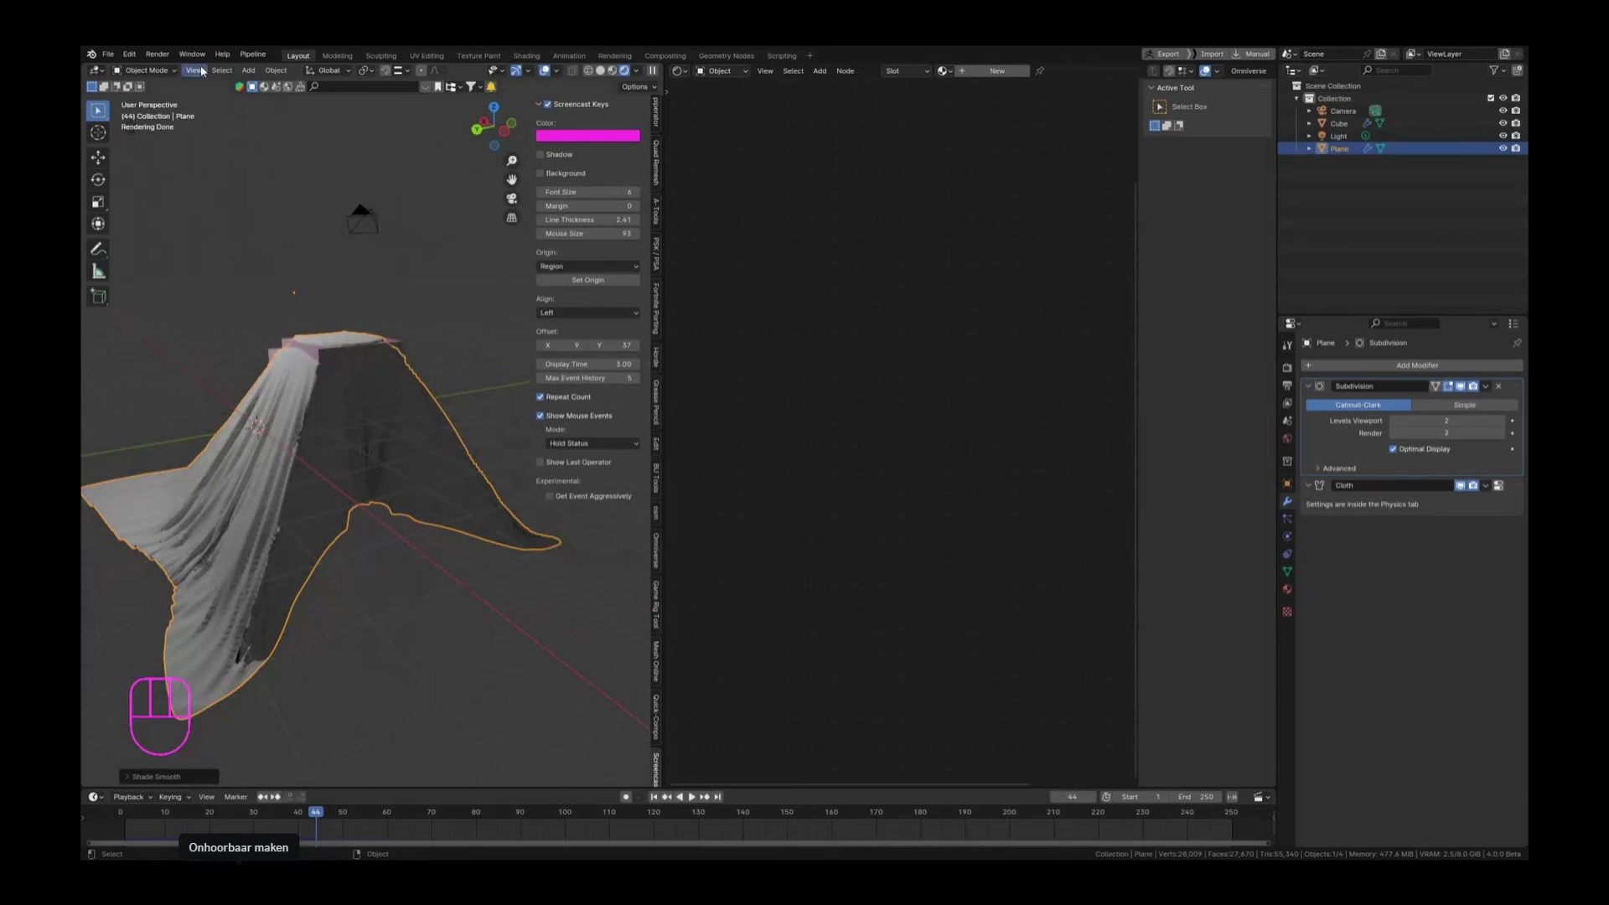
Step: Convert the draped plane to a mesh and shade it smooth again
click(276, 70)
mouse_move(312, 435)
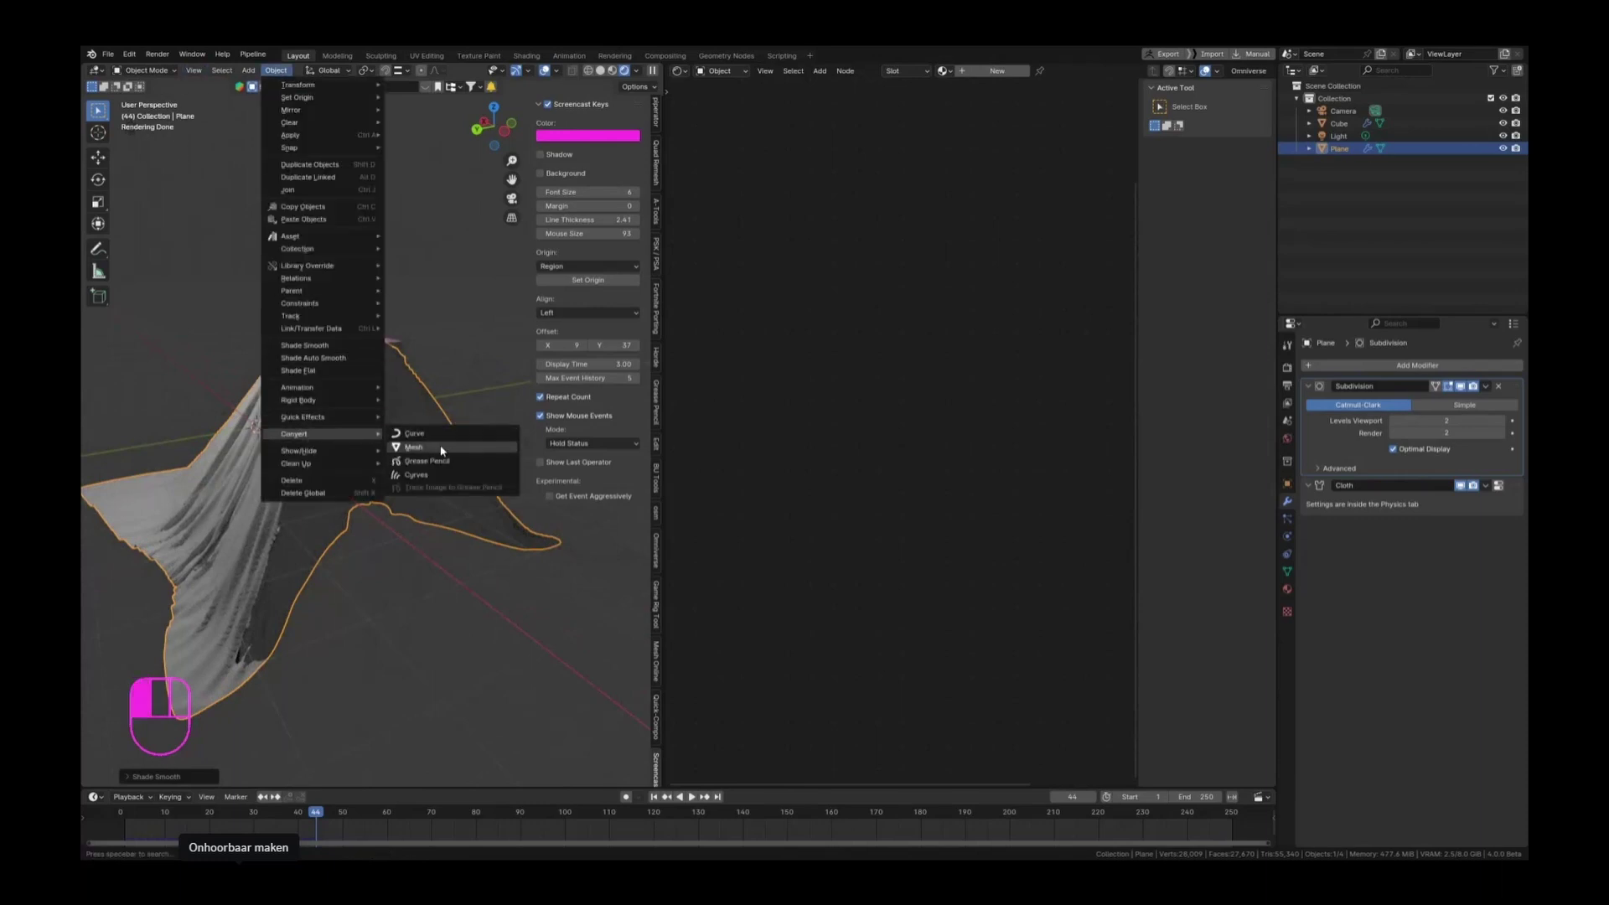
click(442, 449)
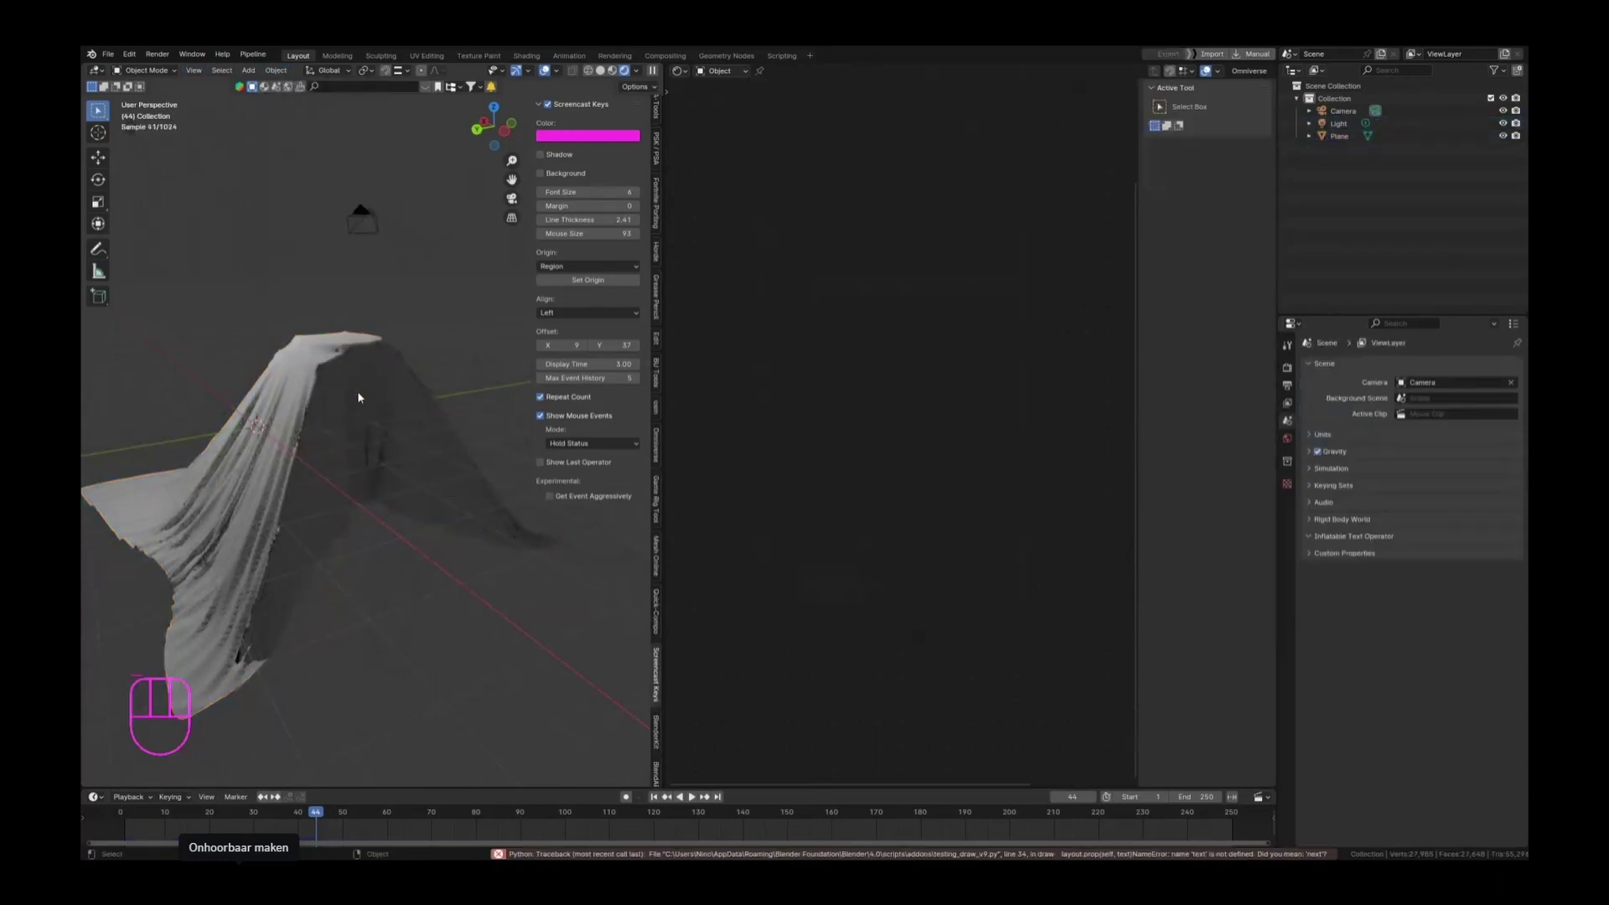
right_click(324, 422)
click(324, 422)
middle_drag(290, 377, 325, 450)
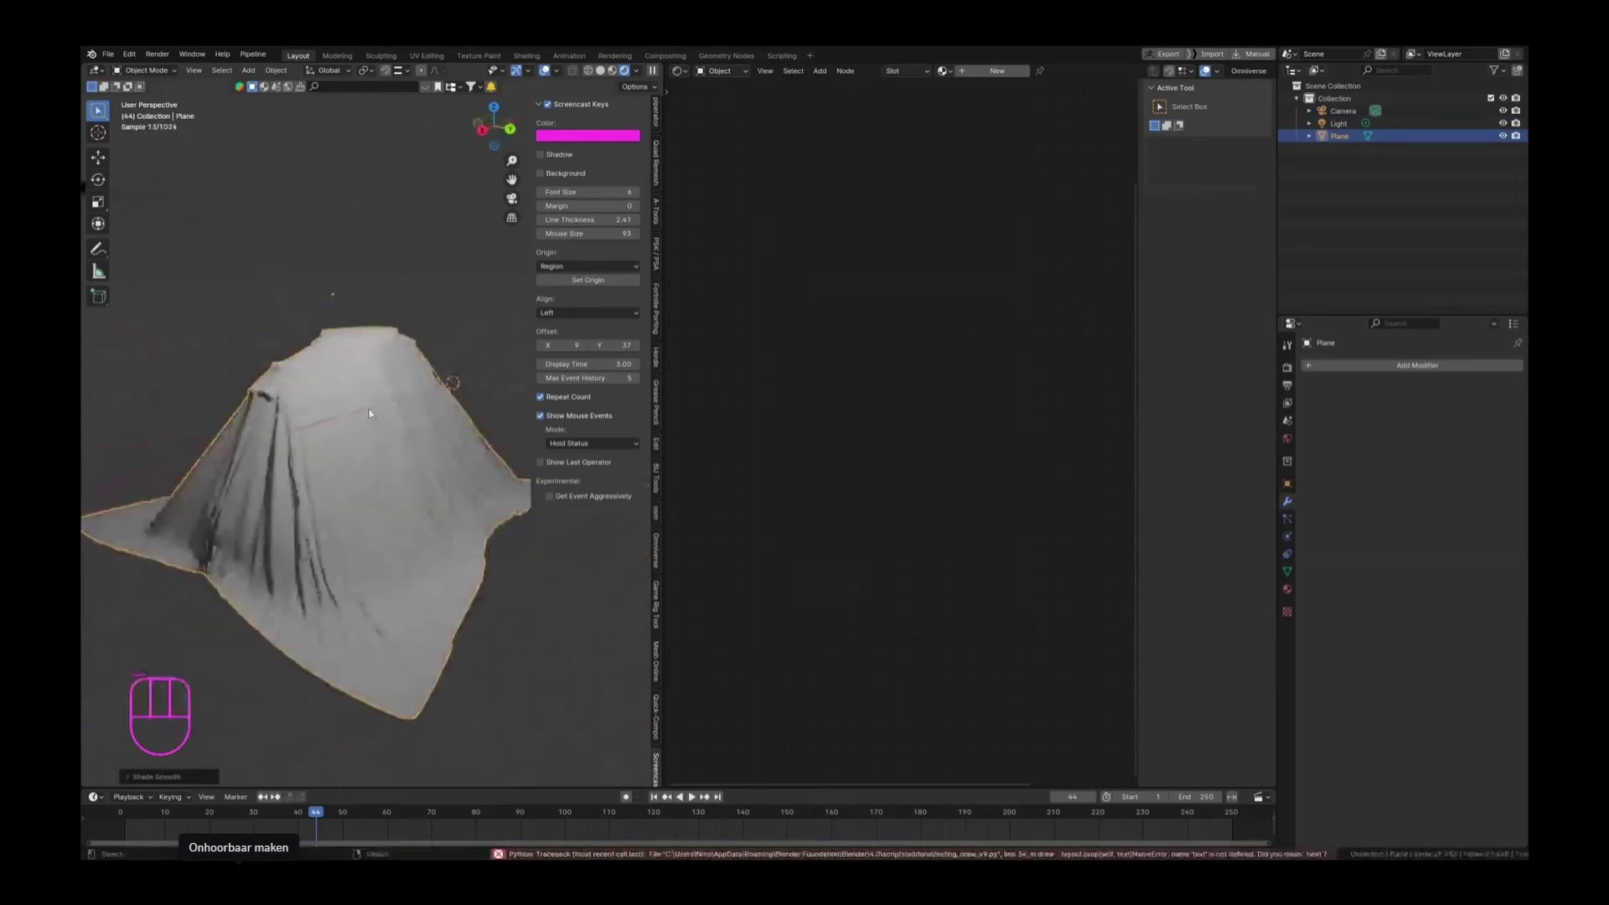
scroll(325, 450, up, 3)
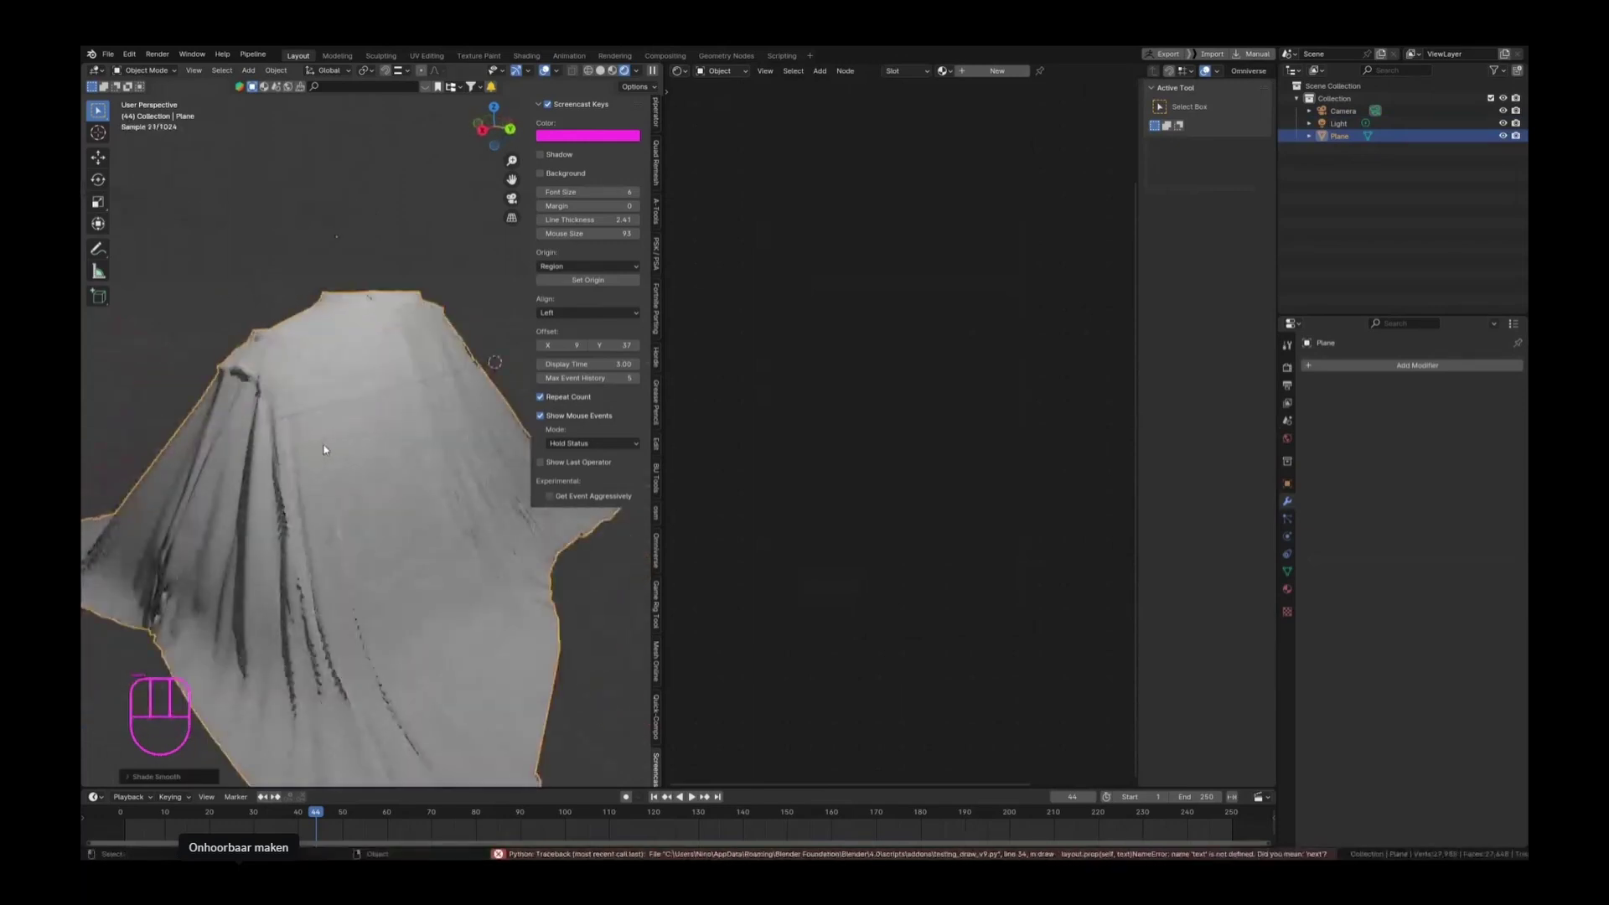
Step: Create a new material for the cloth with Sheen Weight 1.000 and a red Sheen Tint
click(985, 72)
middle_drag(838, 319, 836, 390)
click(836, 384)
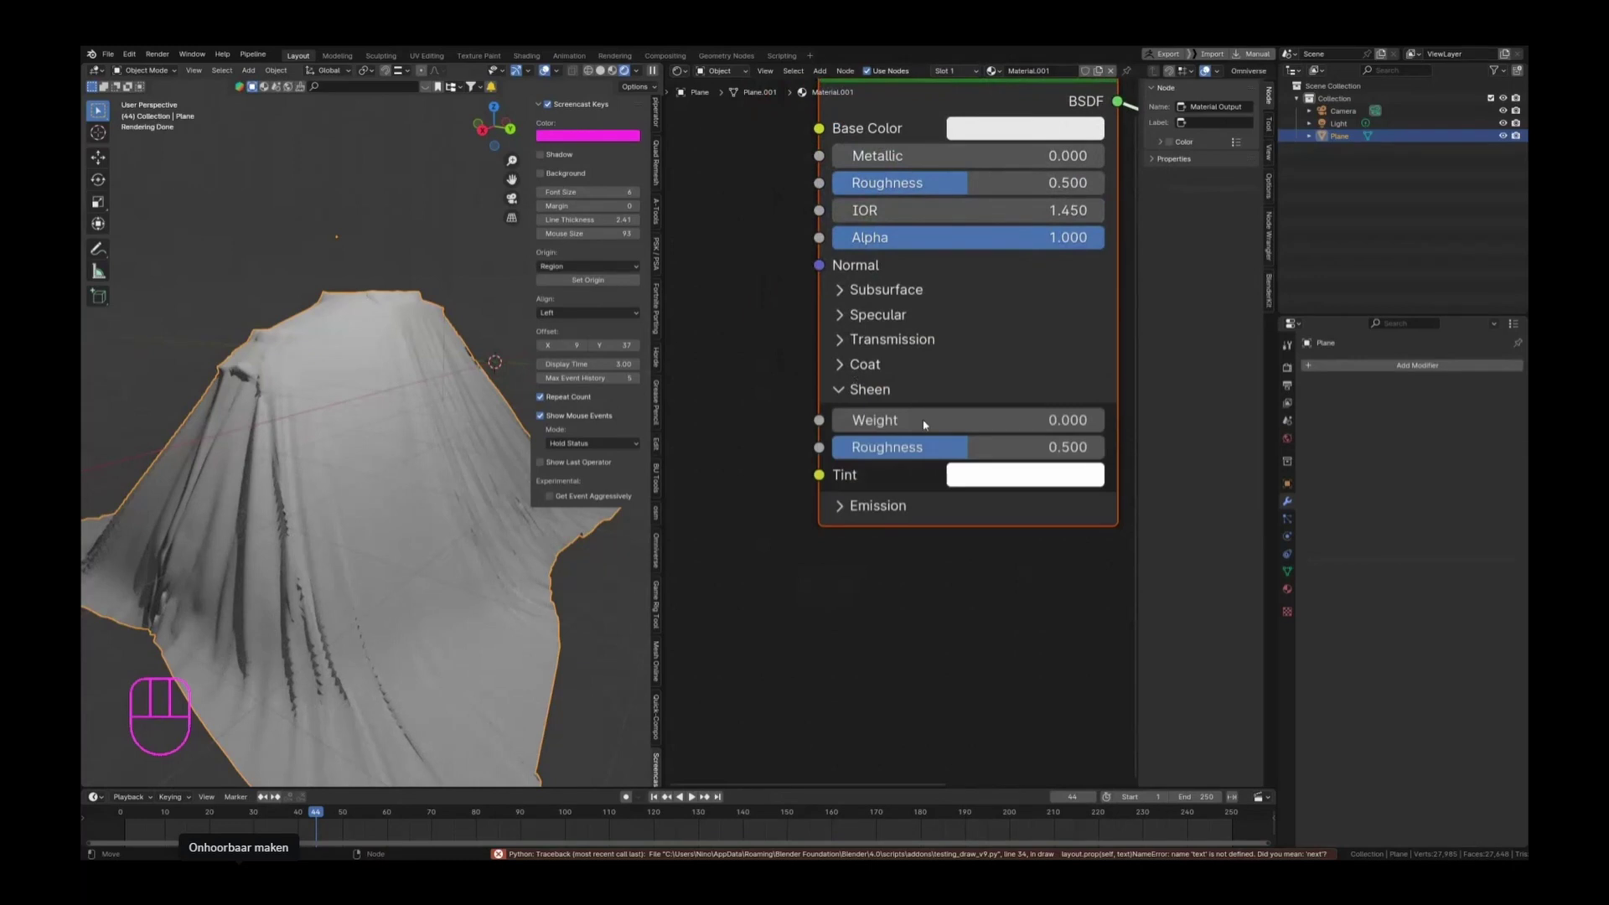
middle_drag(834, 534, 827, 520)
drag(797, 410, 1042, 410)
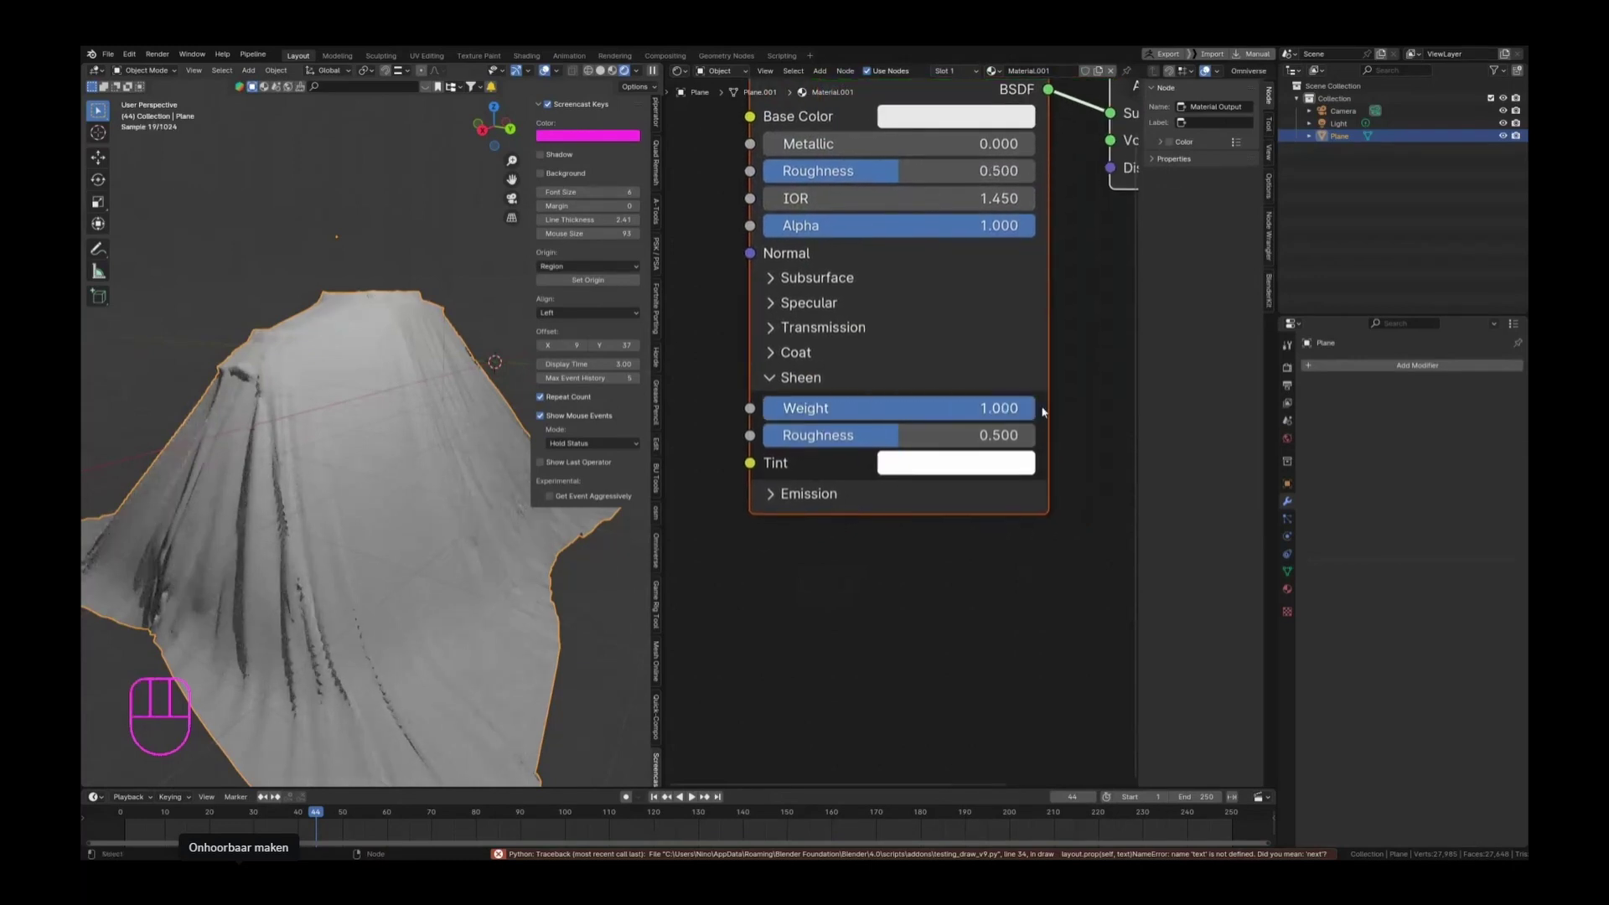
click(936, 465)
drag(1007, 283, 995, 269)
Step: Darken the Base Color almost to black (Value 0.023) and orbit around the cloth
scroll(817, 405, down, 2)
scroll(849, 314, up, 2)
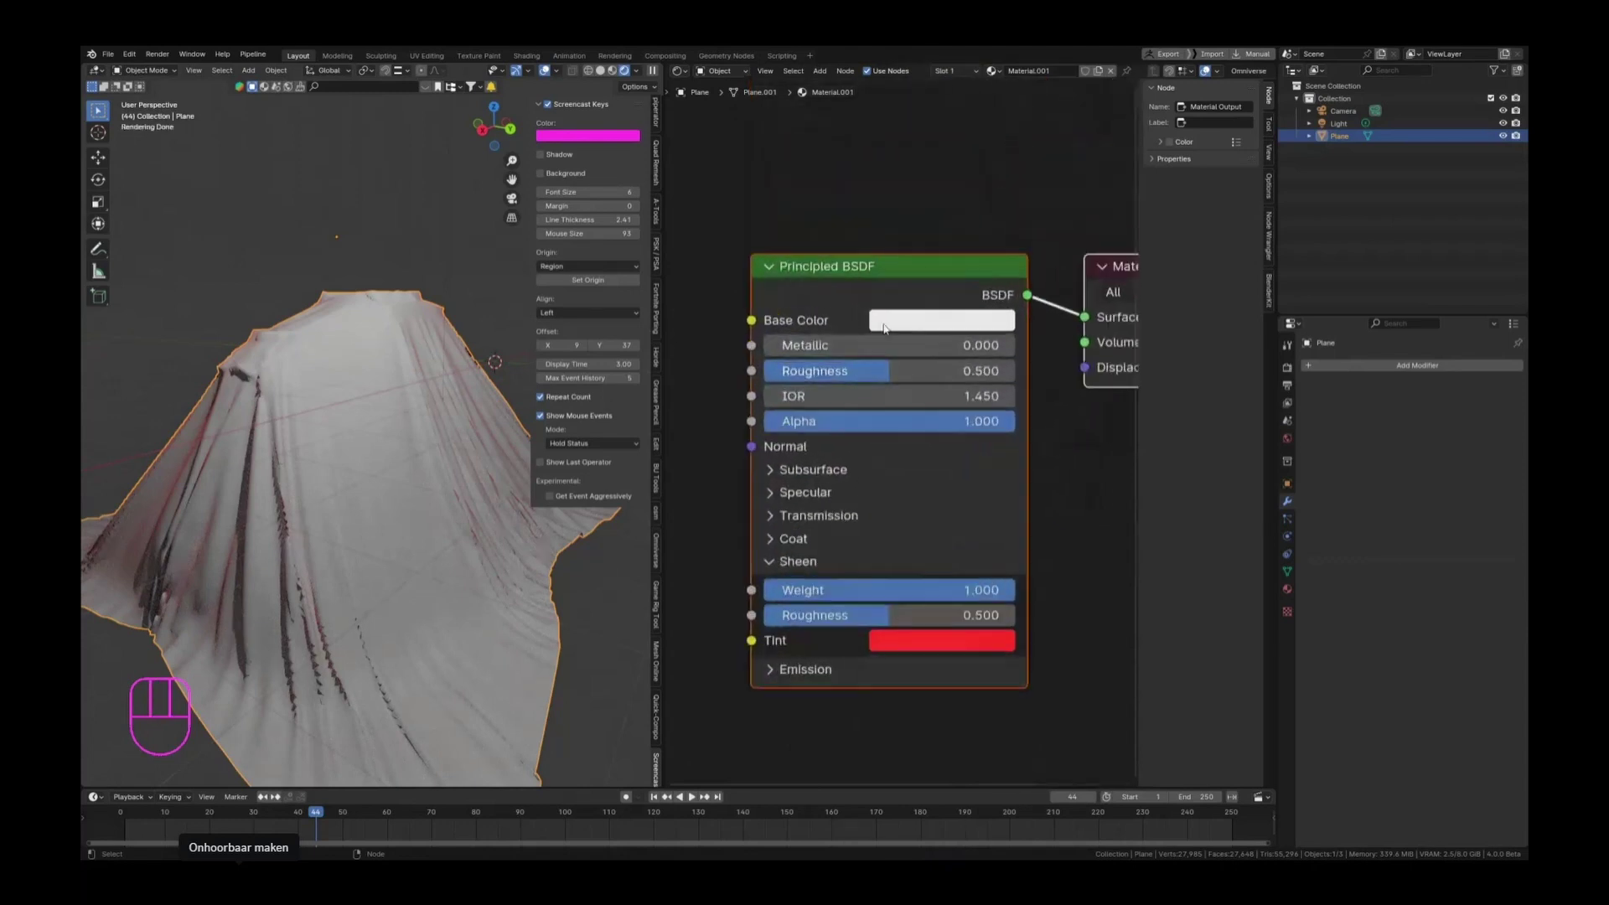
click(930, 321)
drag(1098, 483, 1100, 511)
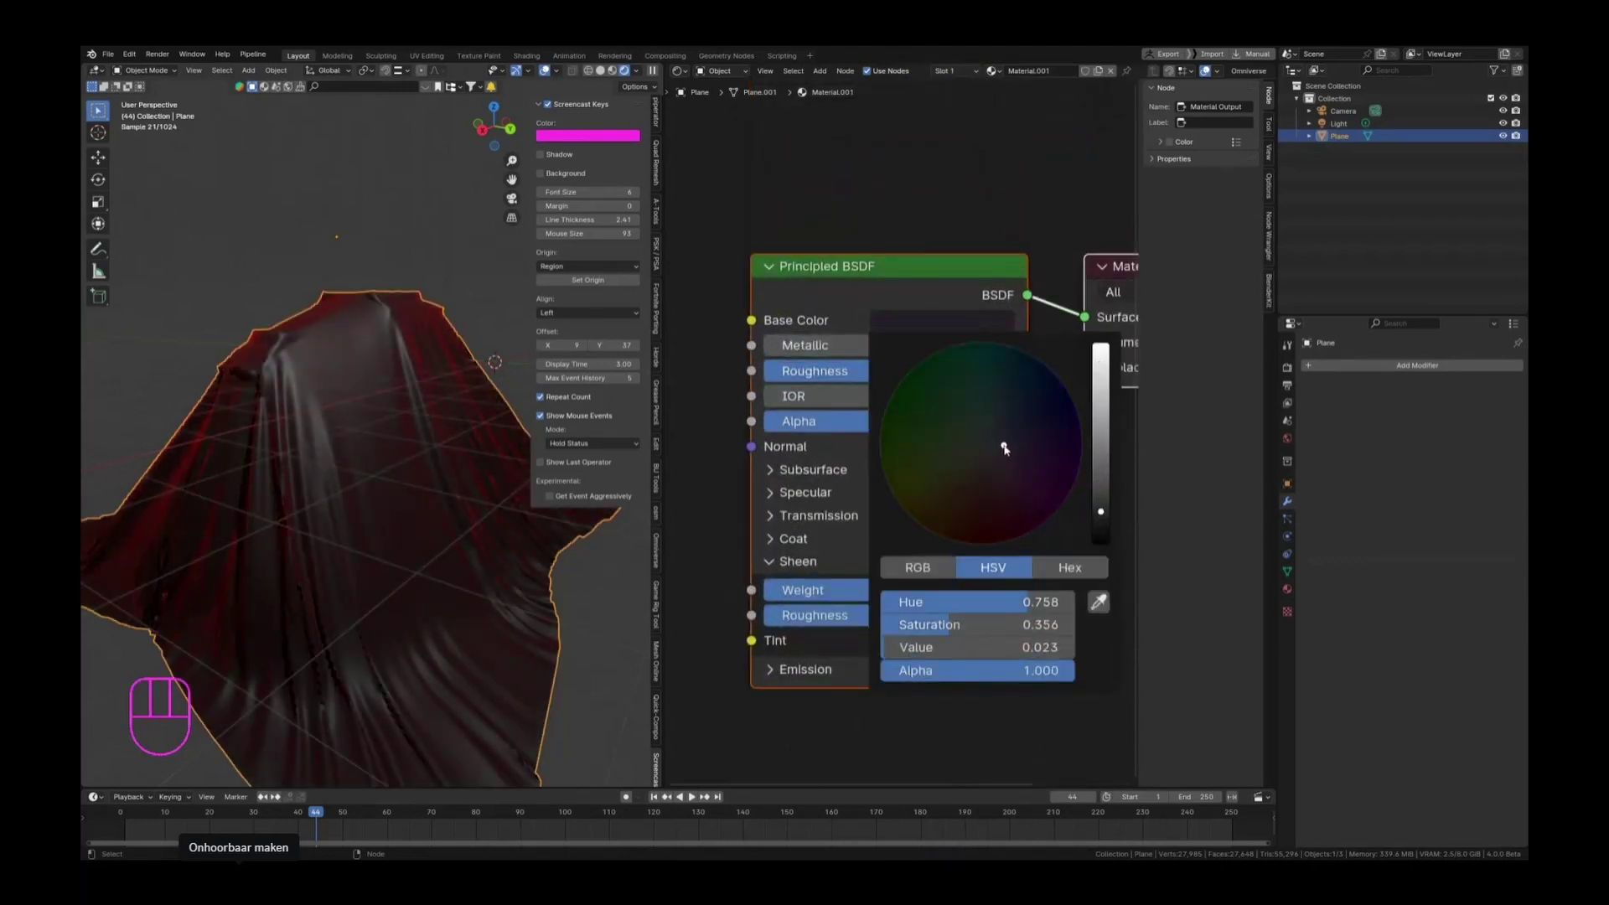
middle_drag(214, 583, 225, 378)
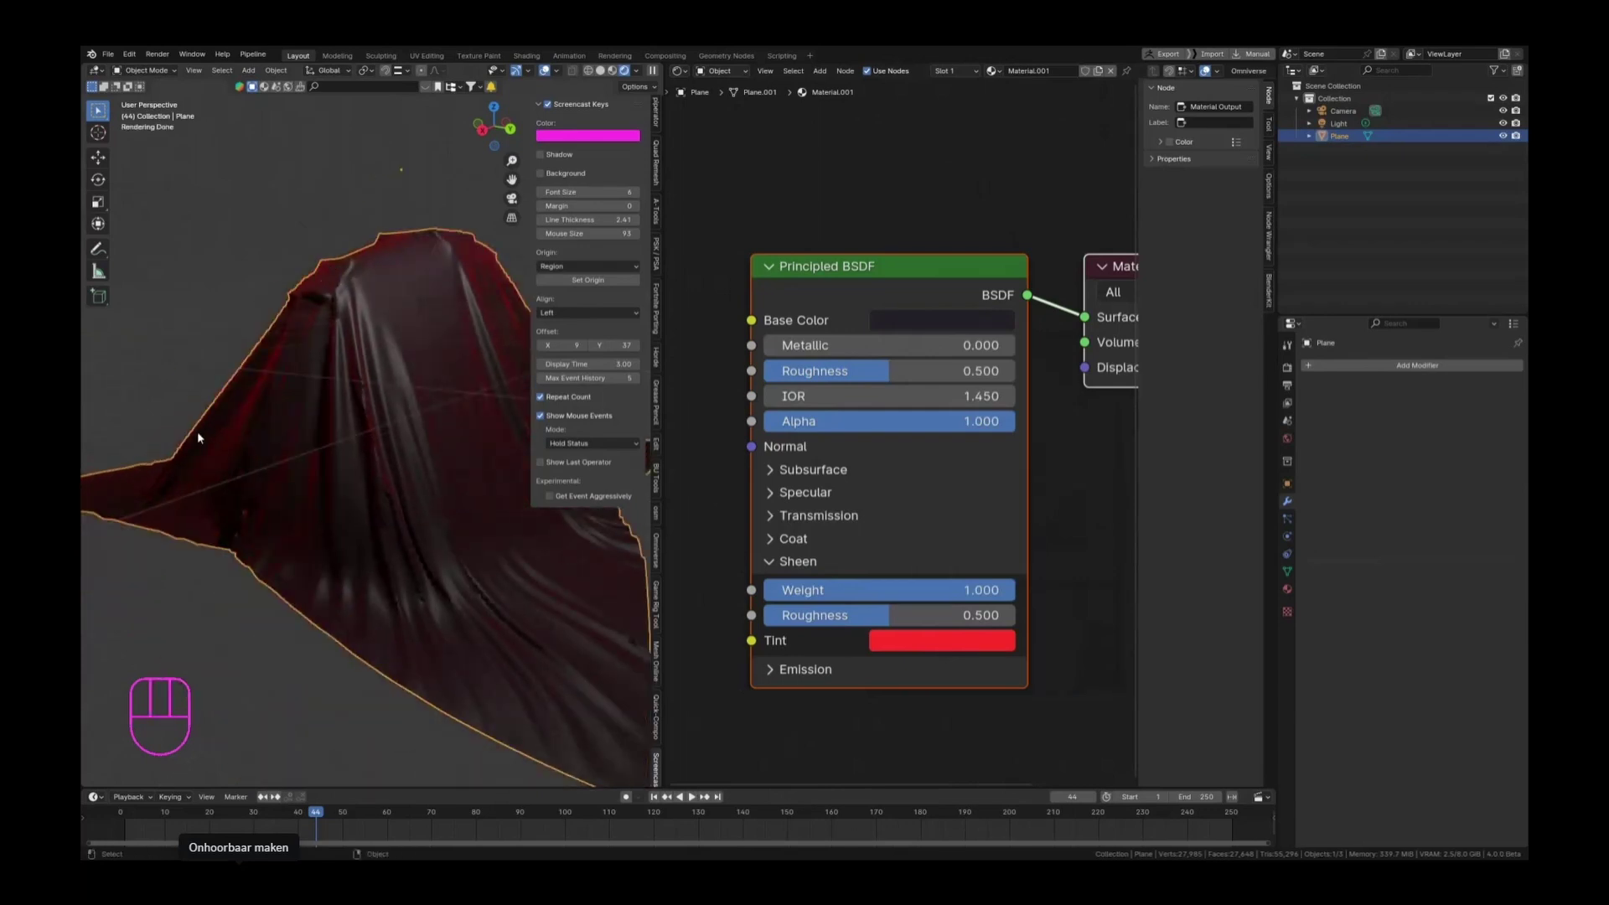
middle_drag(198, 430, 198, 380)
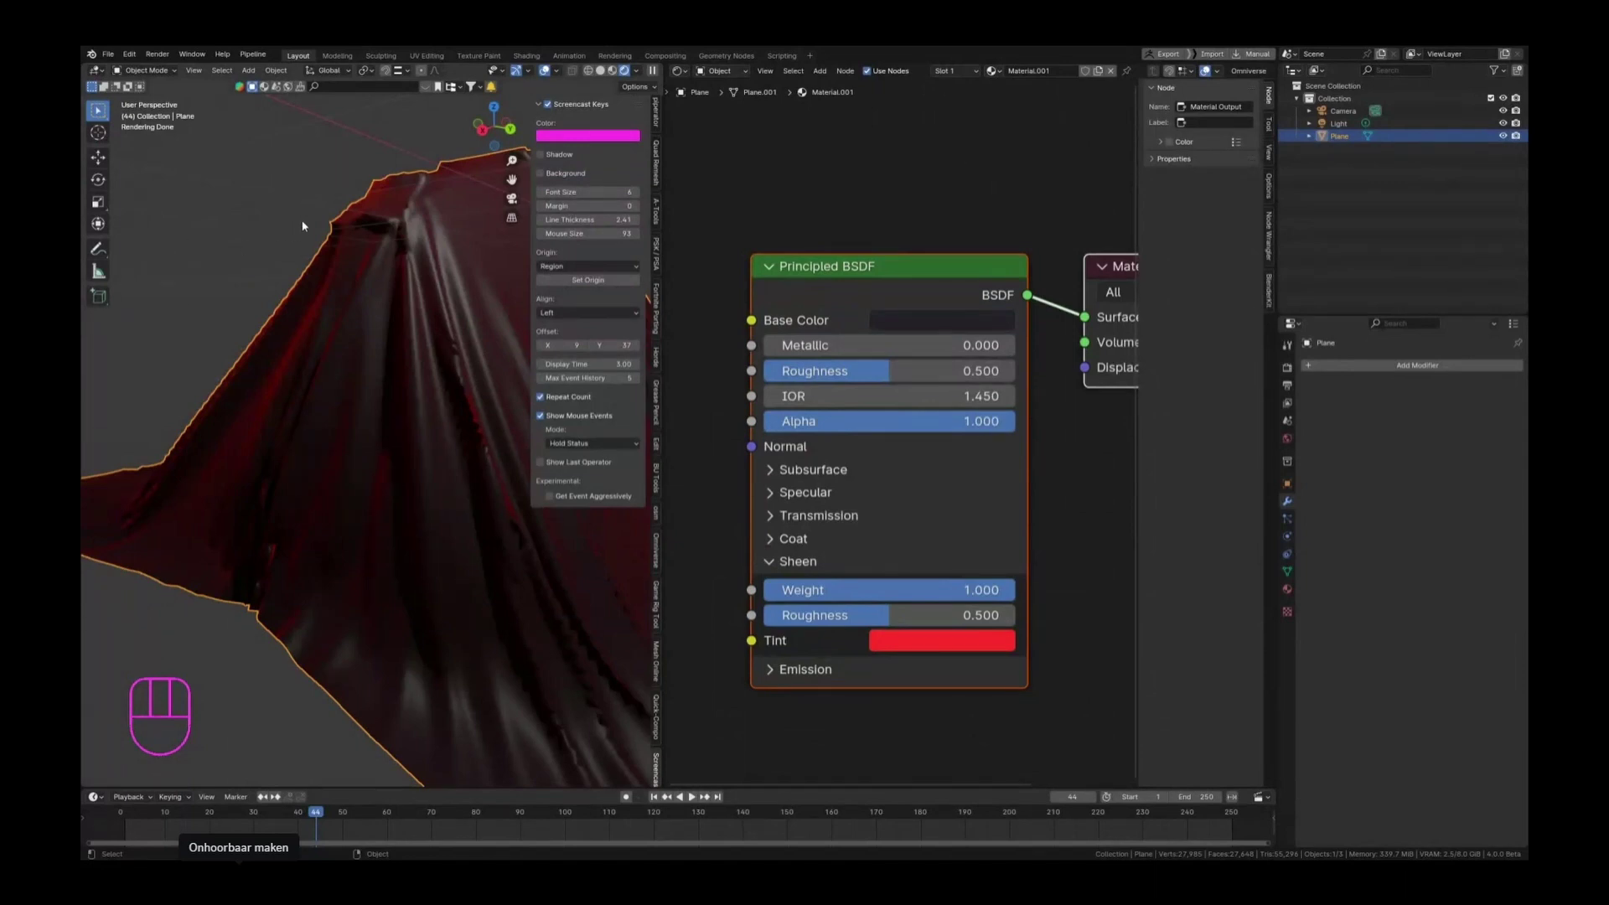
Step: Reset the Sheen Tint to near white and make the Base Color dark blue at Value 0.145
click(901, 649)
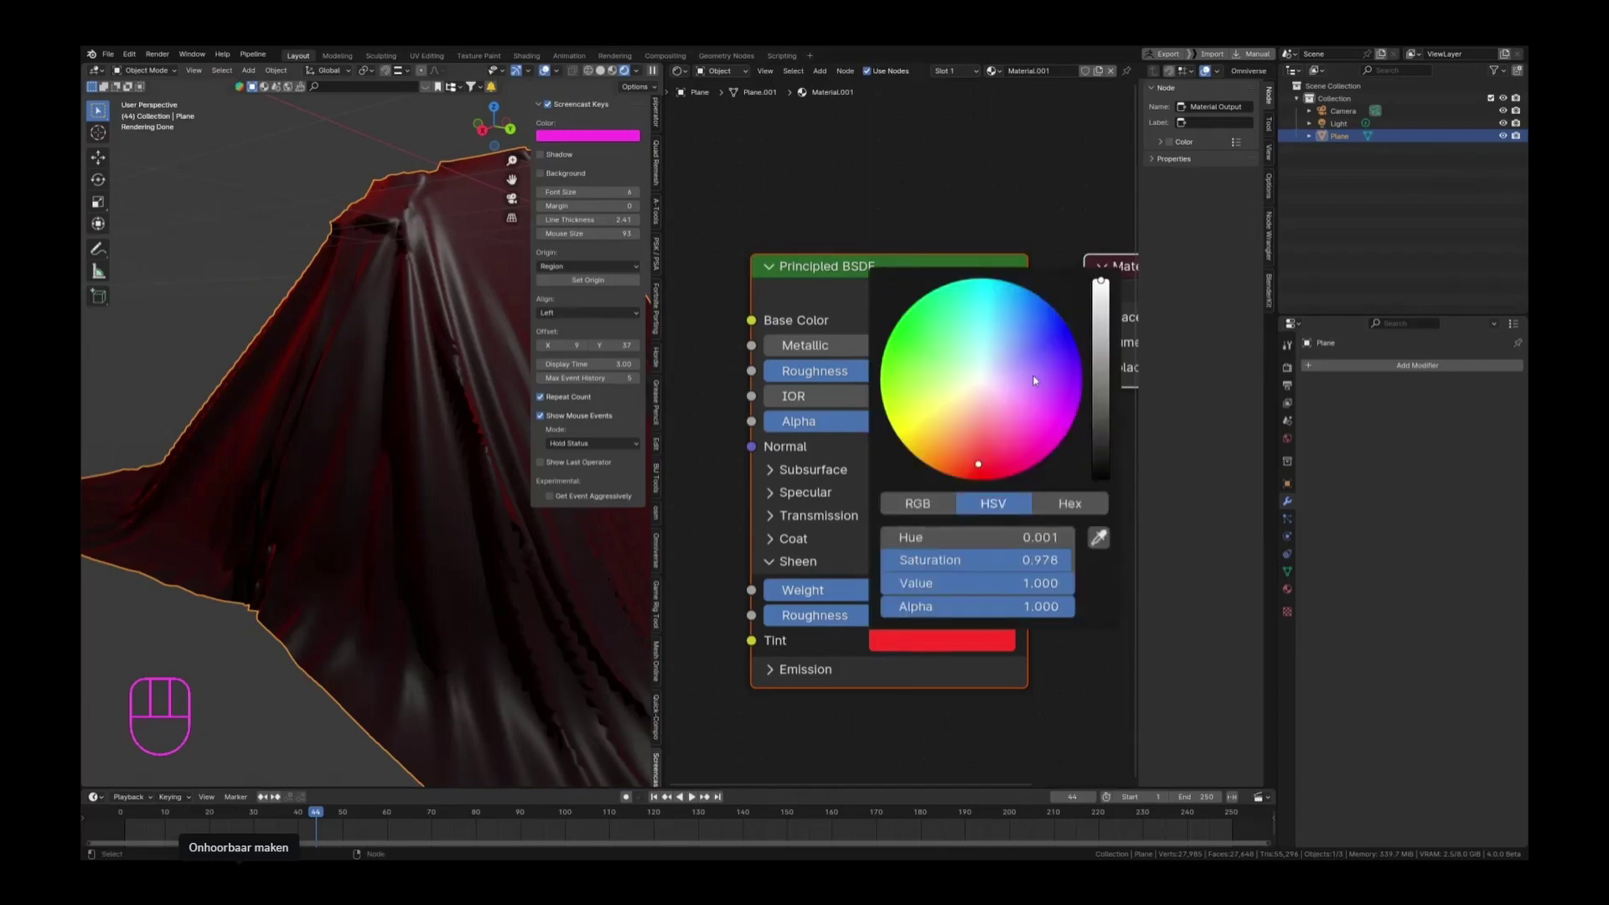
click(975, 390)
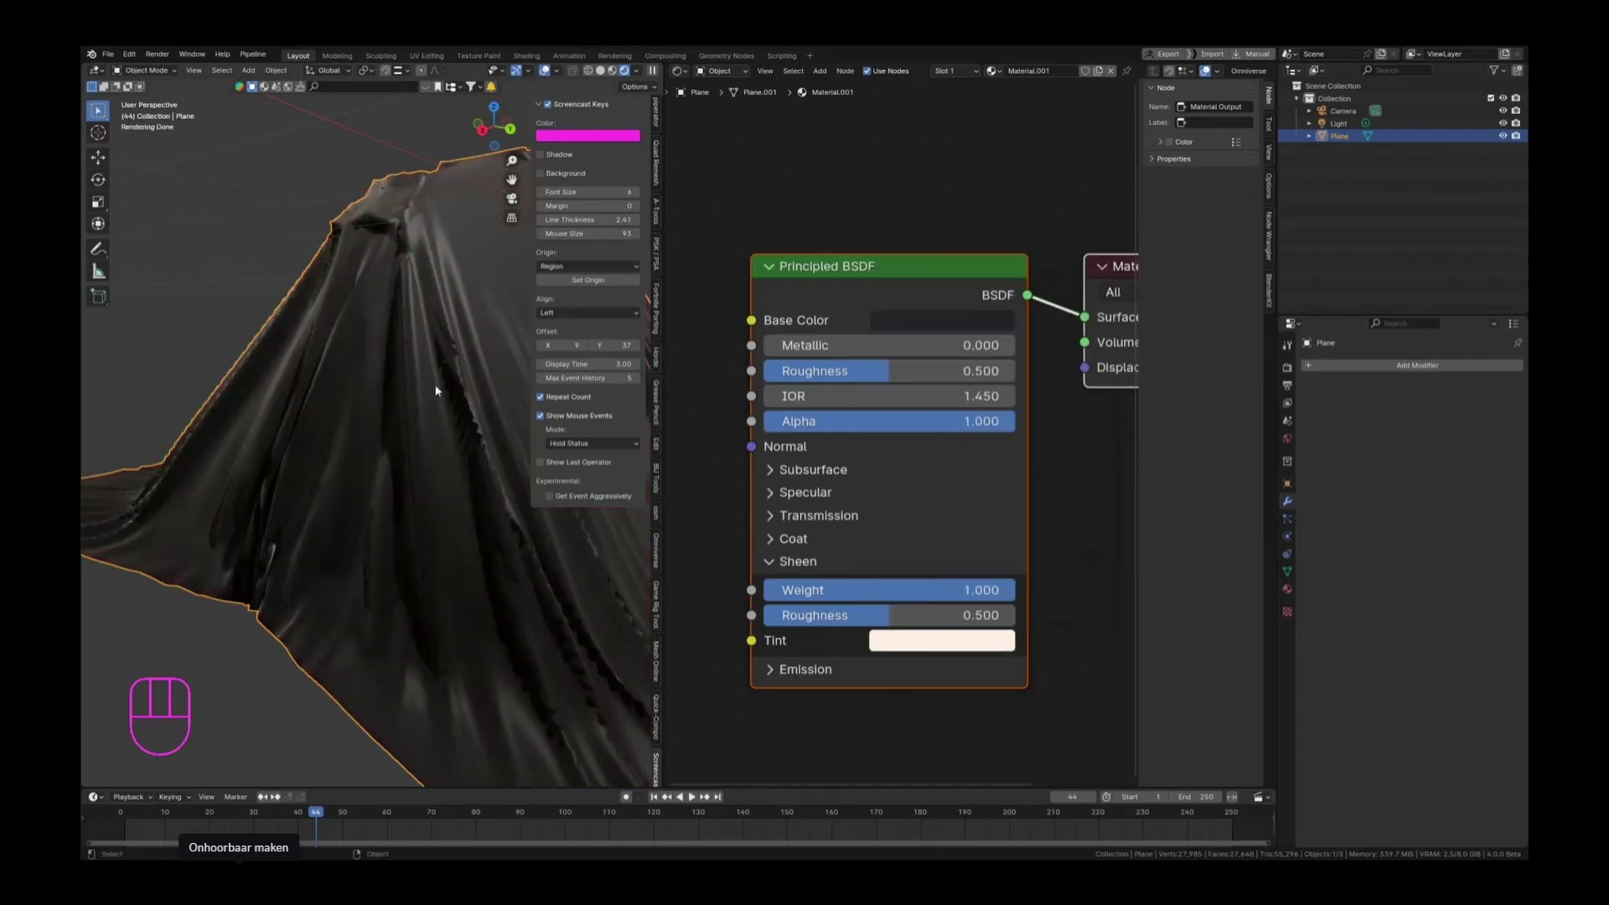
click(911, 320)
drag(1006, 359, 1031, 358)
drag(1101, 407, 1101, 400)
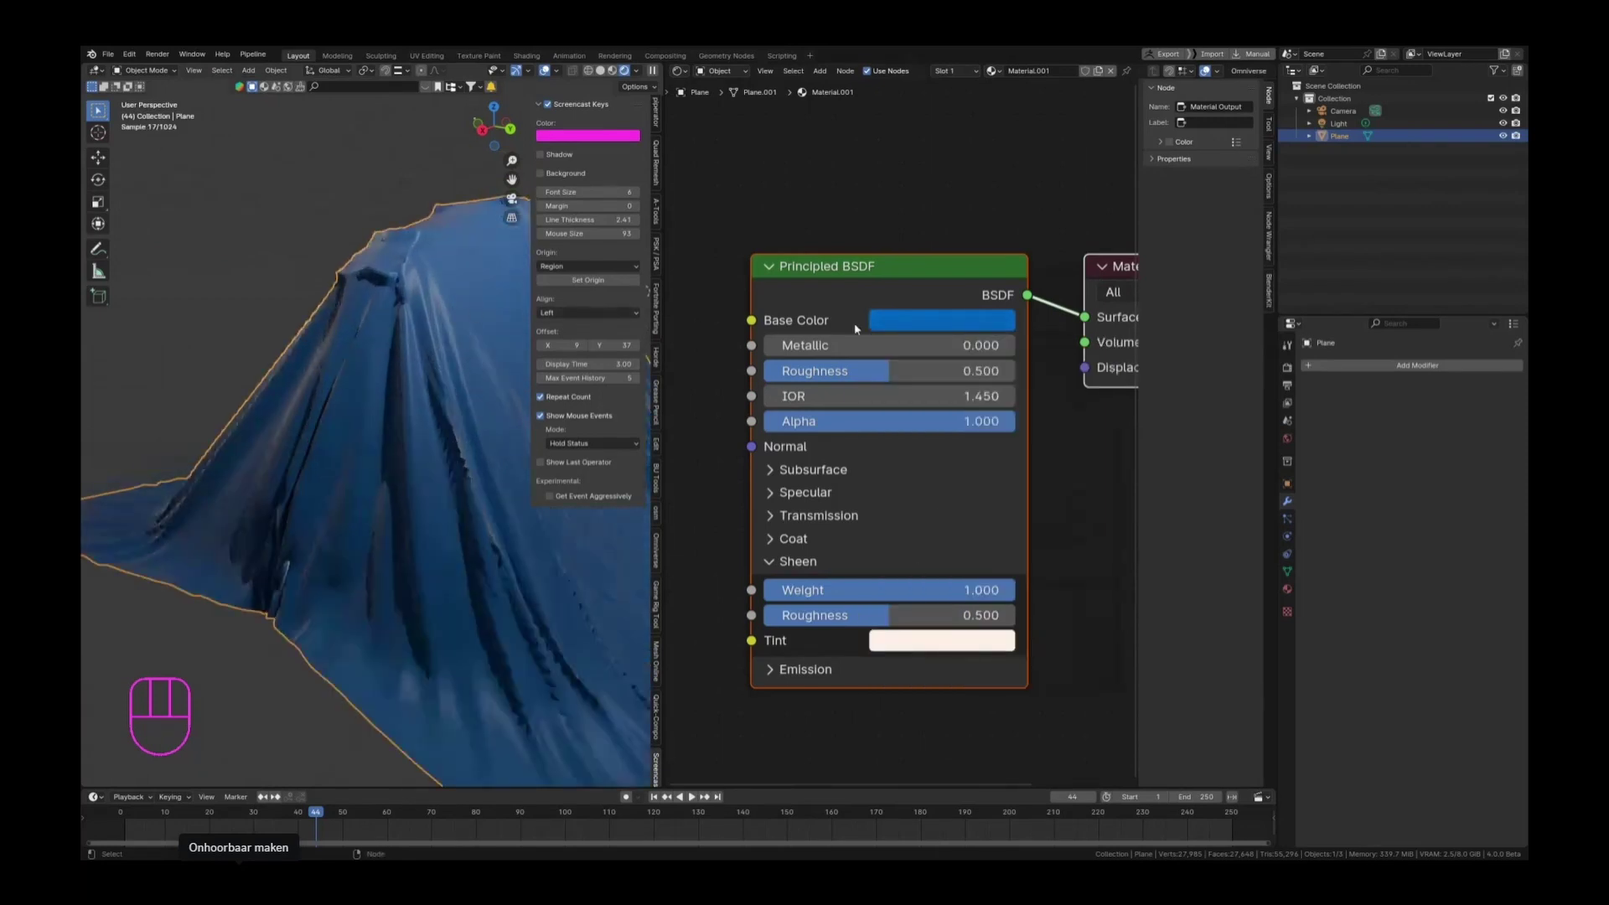
click(942, 320)
click(1100, 460)
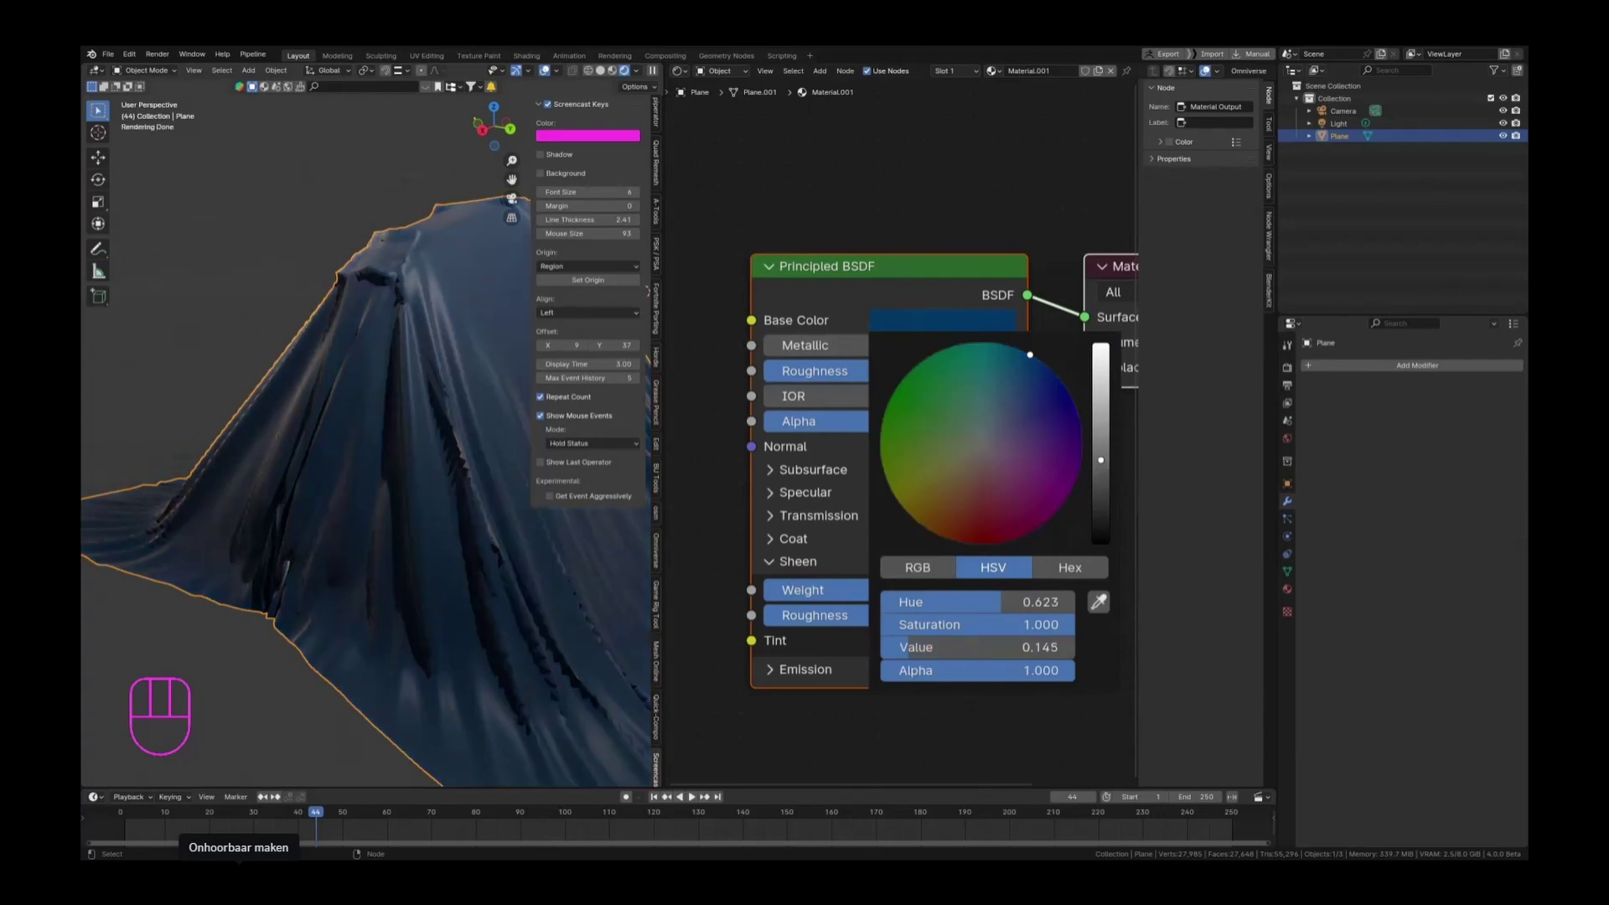
Step: Set the Sheen Tint to pink and view the cloth up close
middle_drag(252, 506, 431, 486)
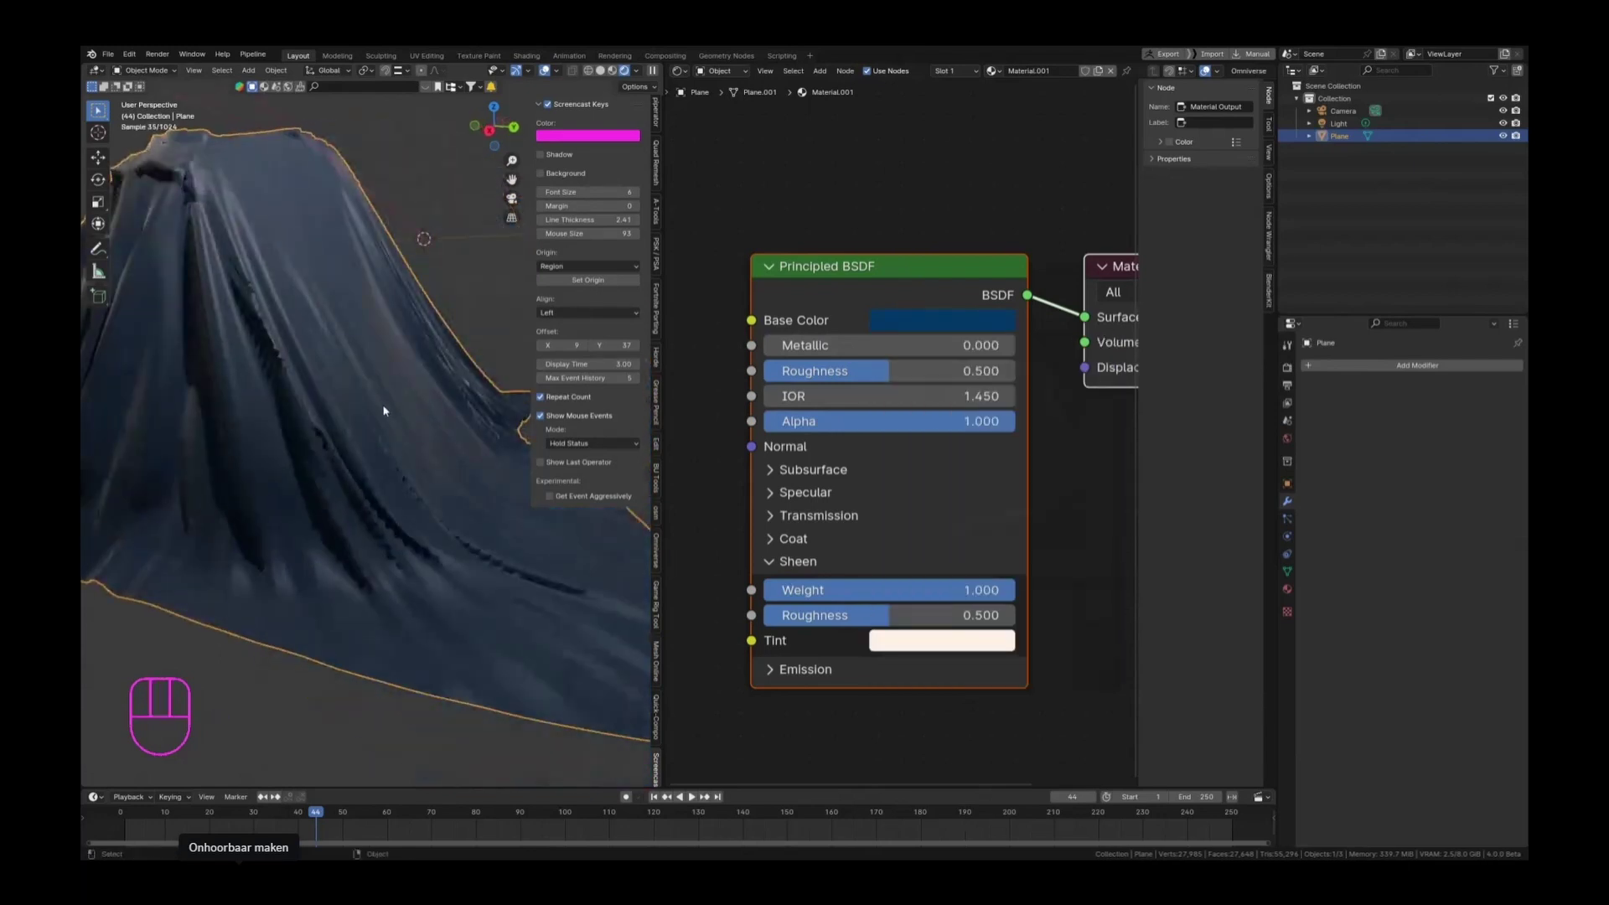
scroll(384, 411, down, 3)
middle_drag(403, 385, 424, 464)
click(938, 641)
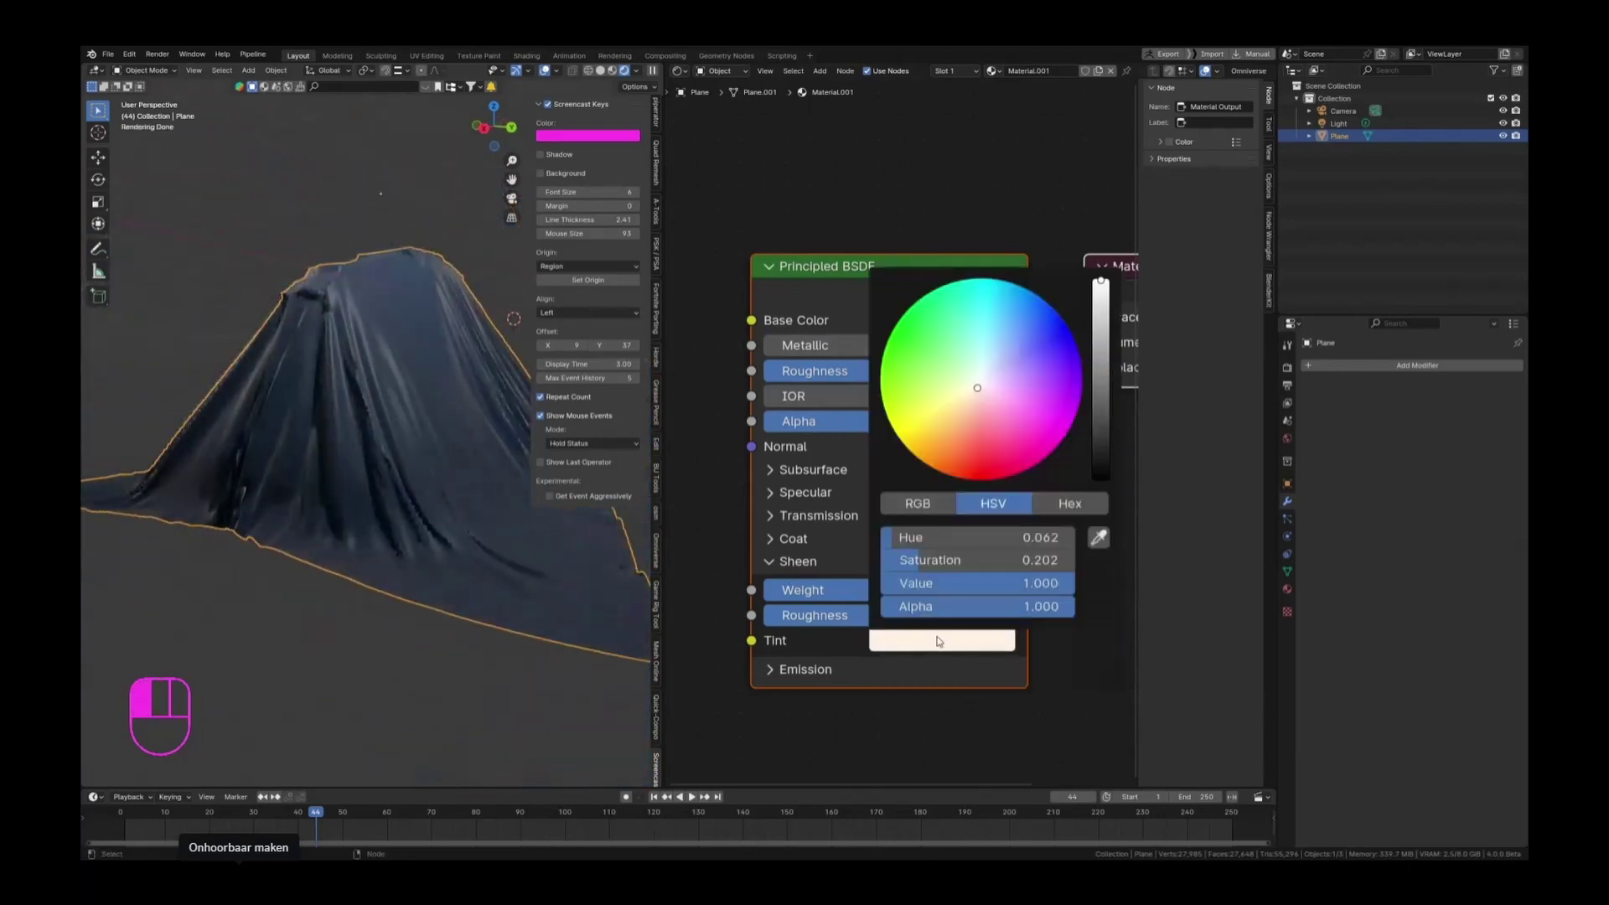
drag(1006, 413, 1026, 433)
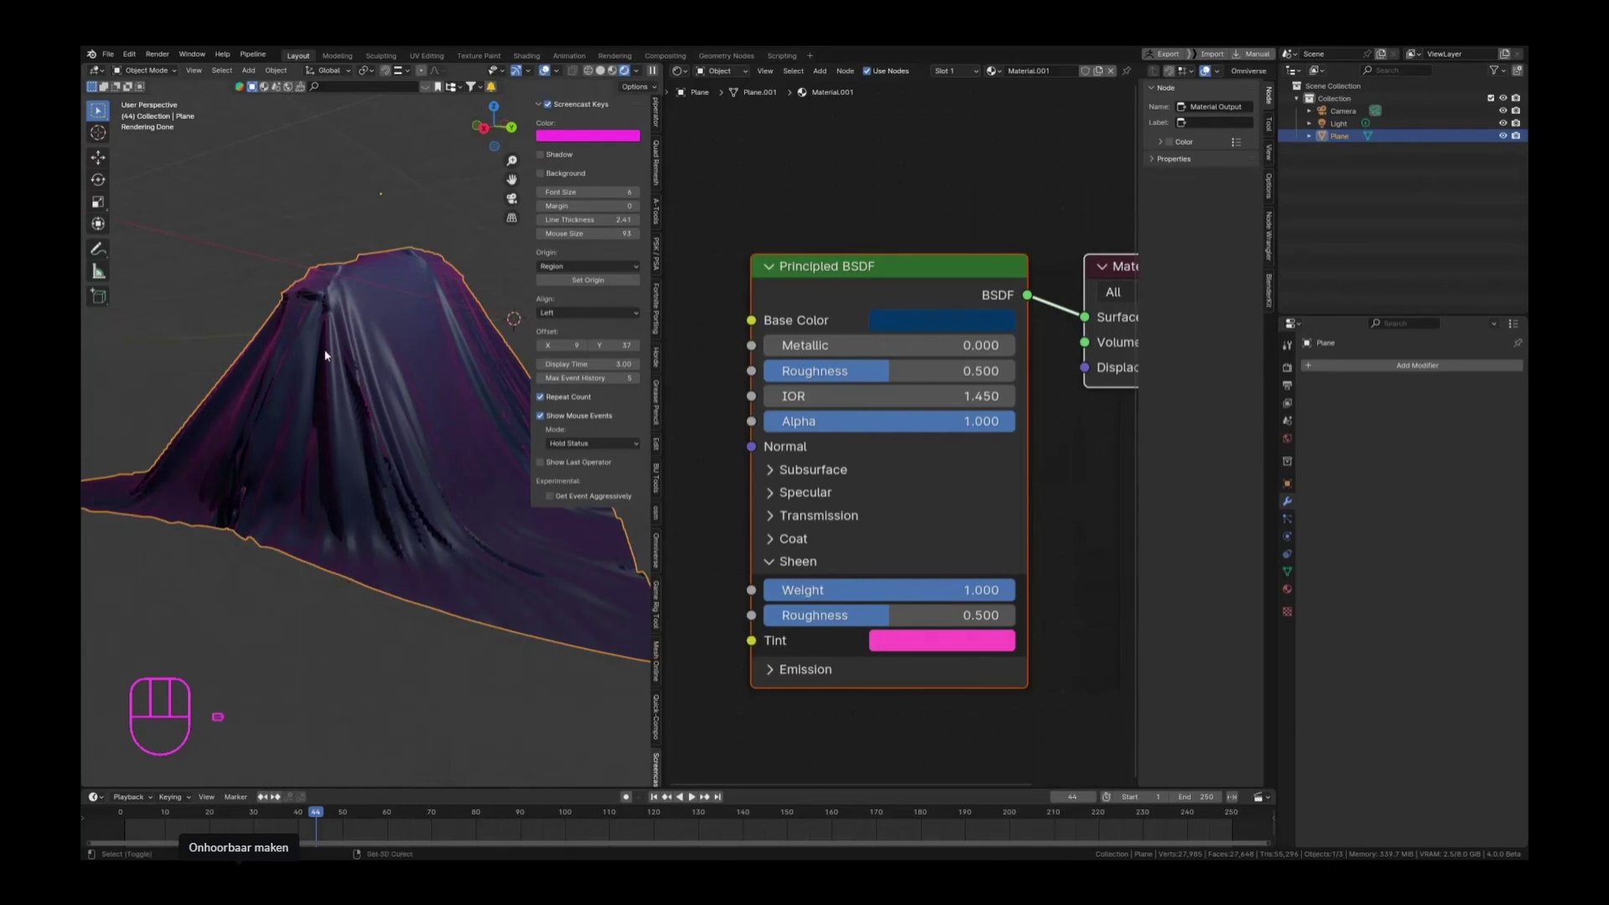
middle_drag(354, 430, 456, 143)
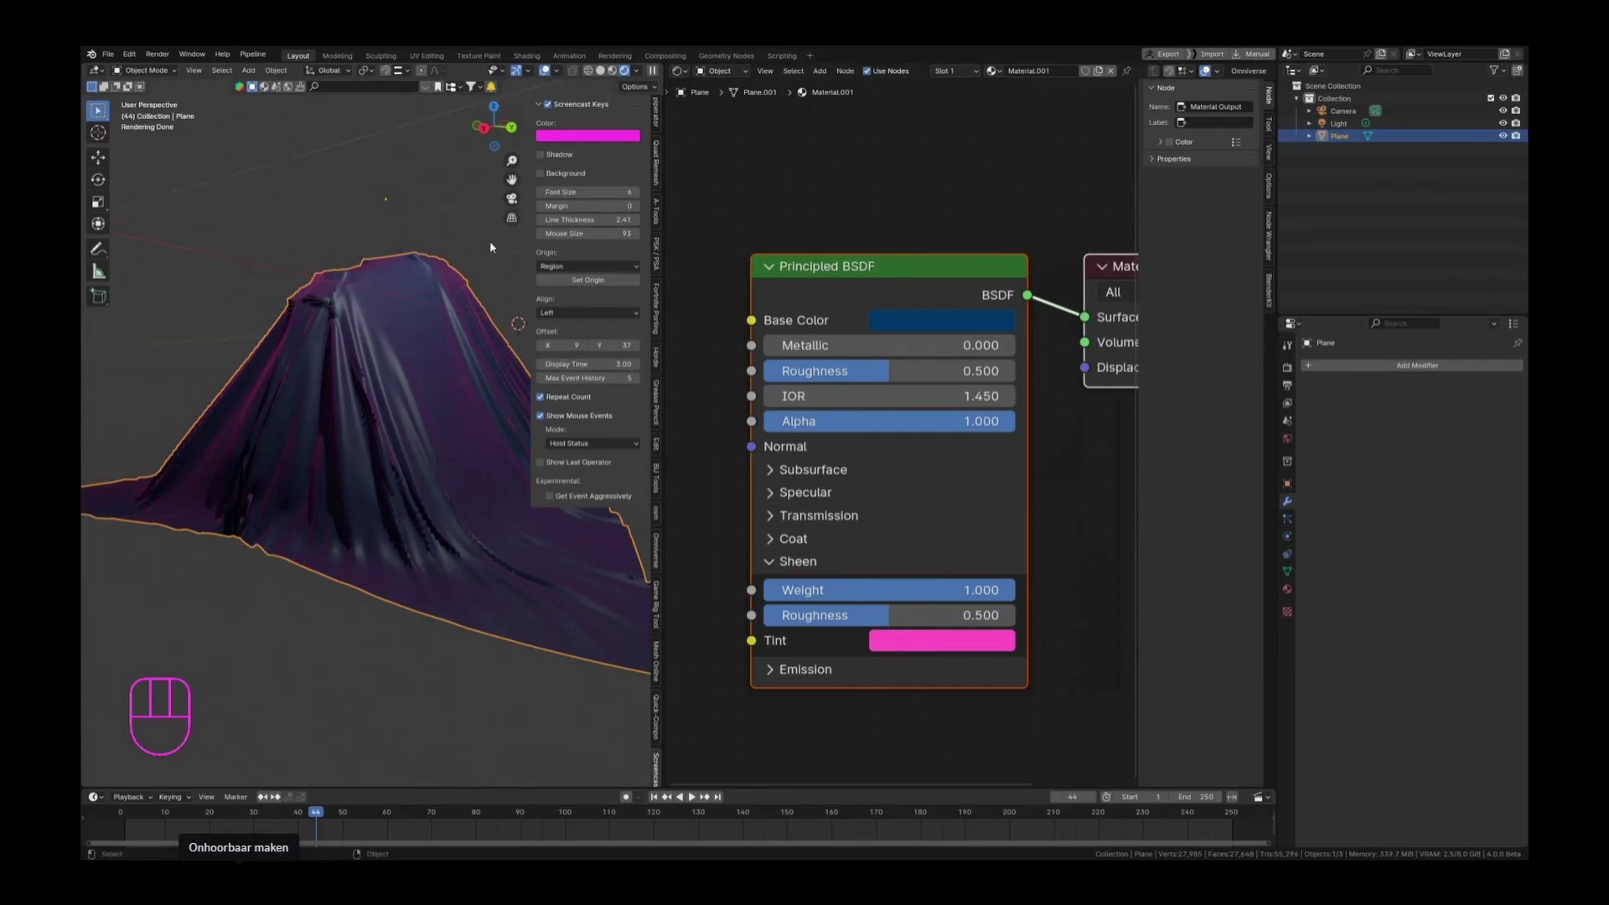
middle_drag(354, 339, 342, 308)
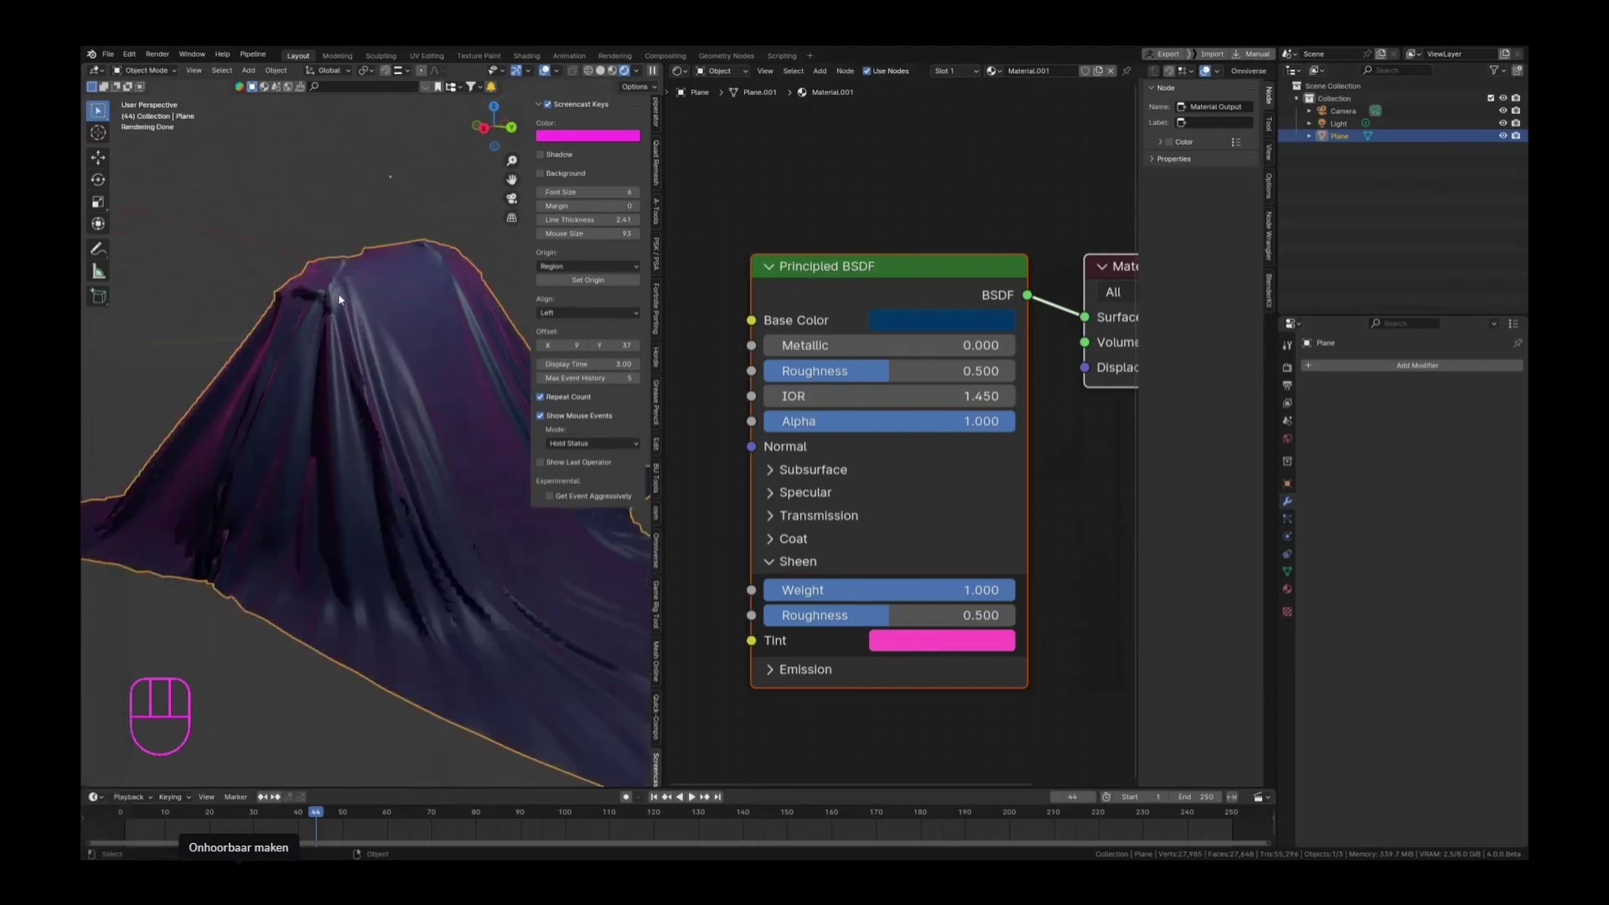